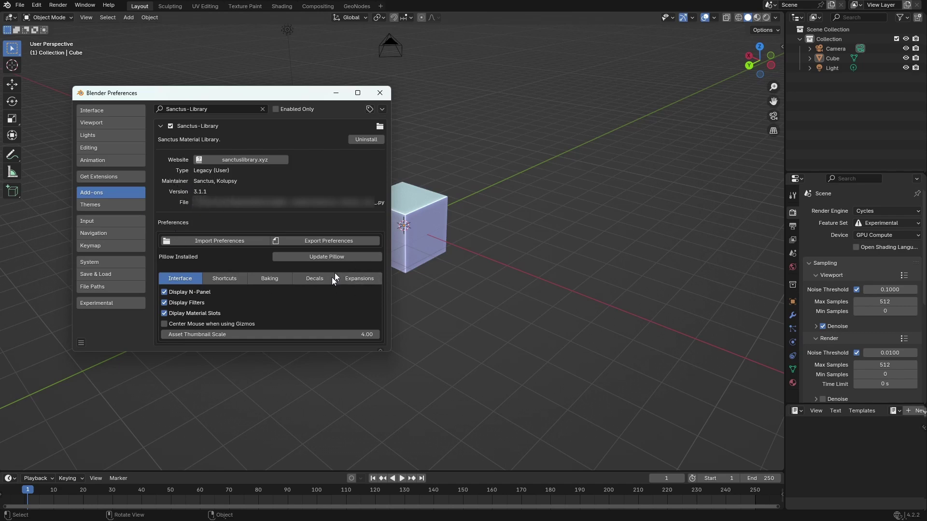
Install the Liquid Works.expansion file as an expansion of the Sanctus-Library add-on
left_click(359, 279)
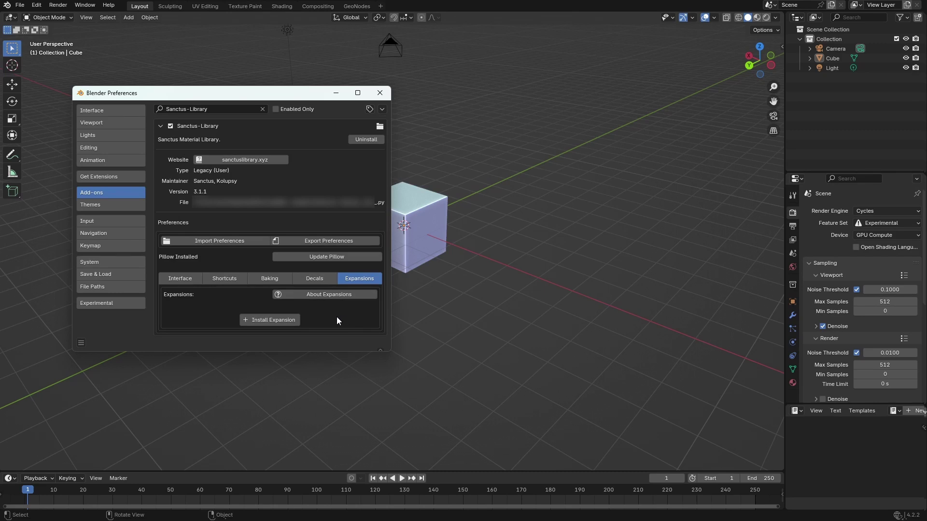
left_click(272, 321)
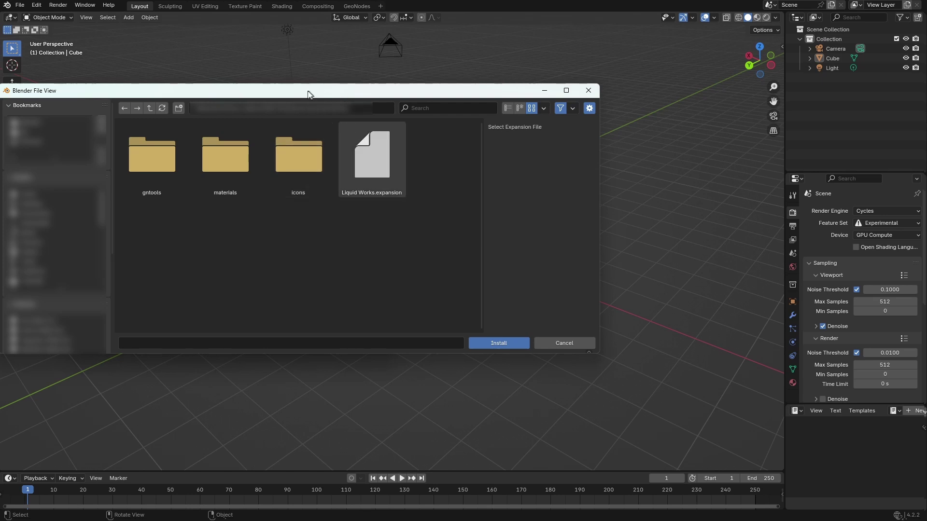
left_click(370, 169)
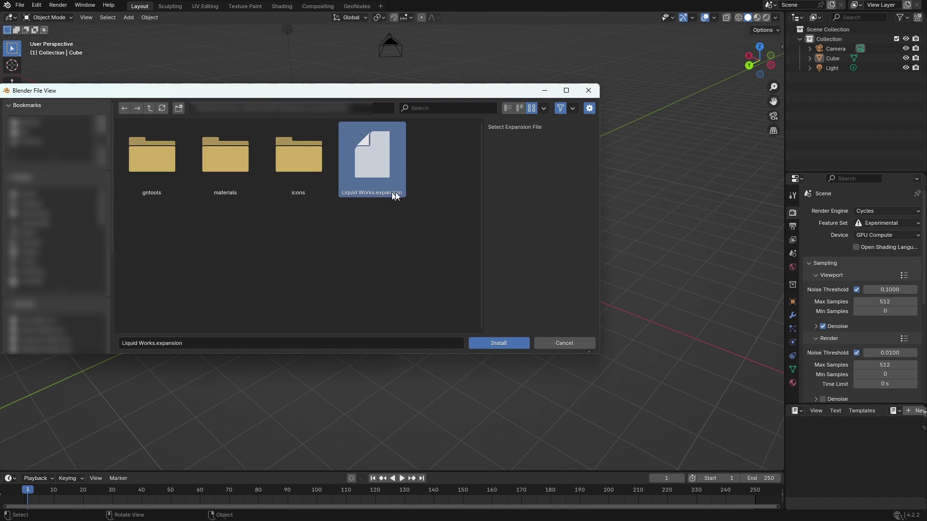
left_click(495, 344)
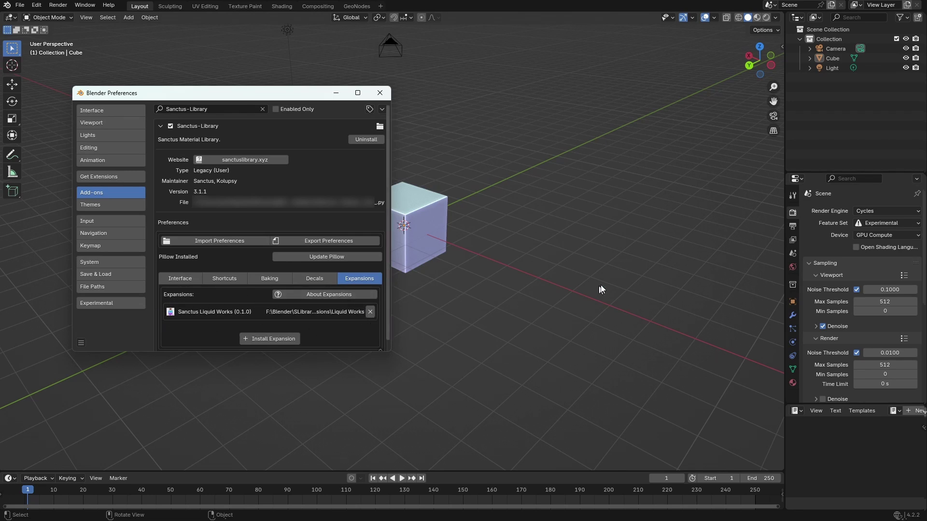
Show the Sanctus Library in a slightly wider sidebar and browse the materials of the Liquid Works category
key("n")
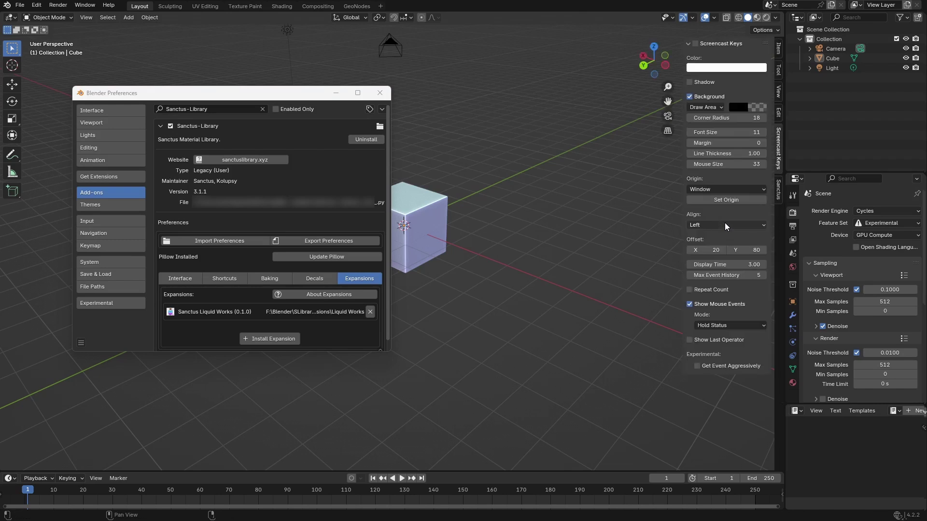
left_click(779, 190)
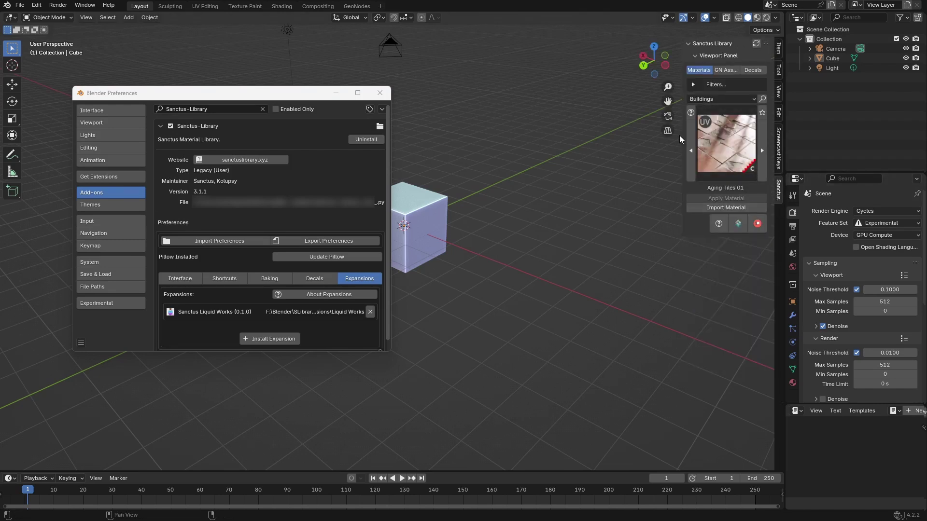
left_click_drag(682, 135, 672, 136)
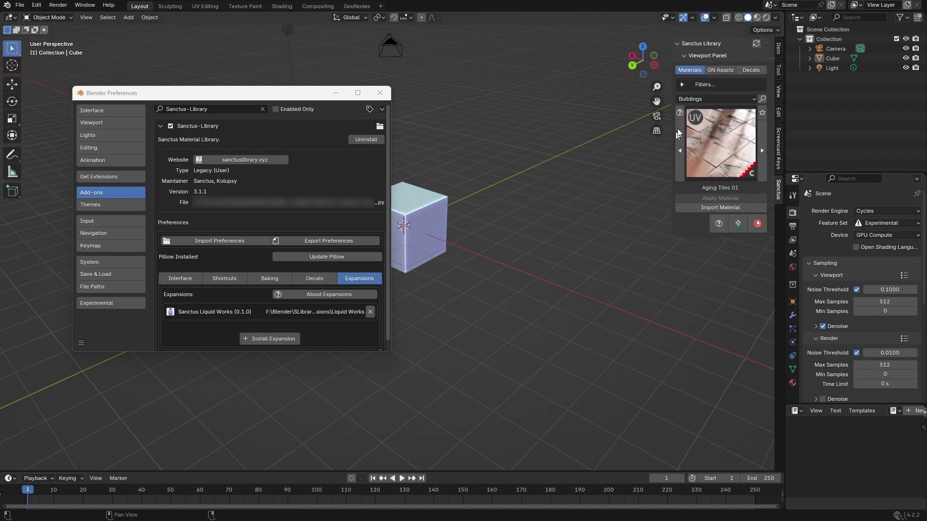
left_click(705, 99)
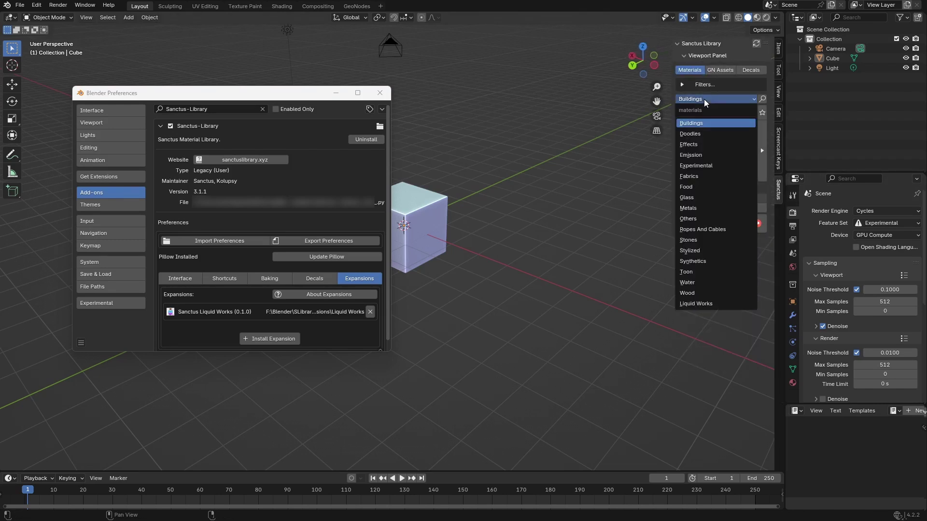
left_click(706, 304)
left_click(723, 146)
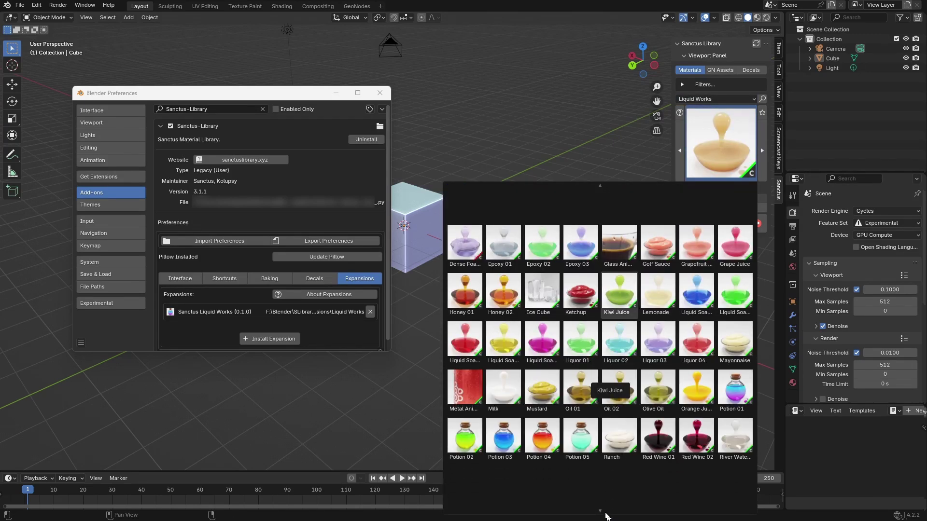
Switch the Sanctus Library to its GN Assets, set the category to Liquid Works and view the available asset thumbnails
left_click(723, 72)
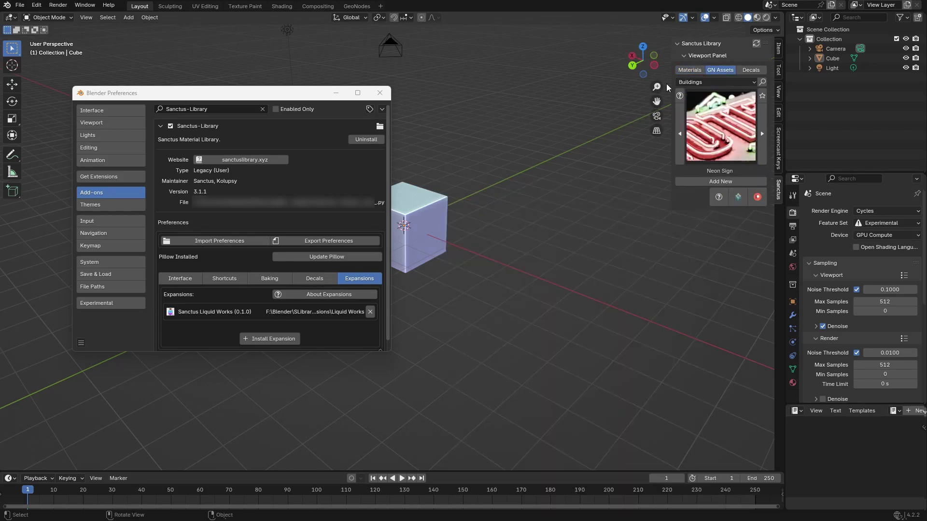
left_click(695, 83)
left_click(701, 213)
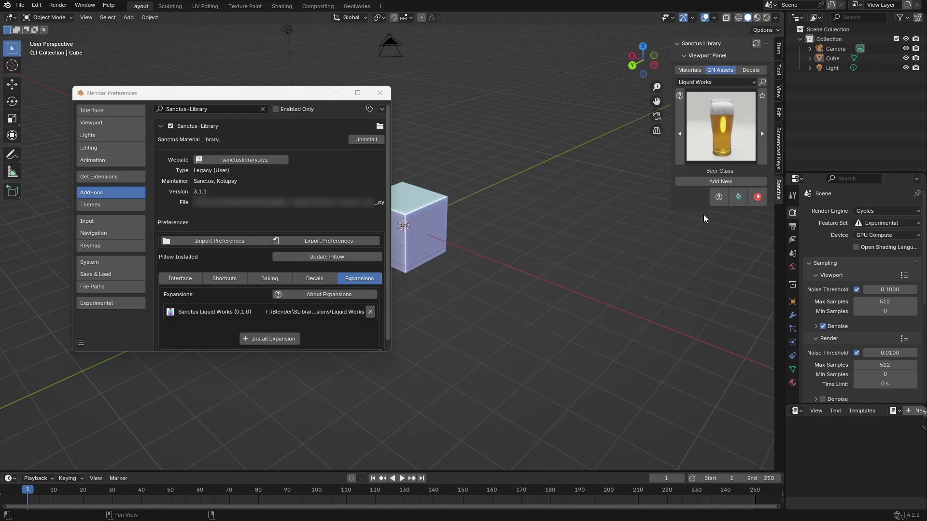
left_click(720, 118)
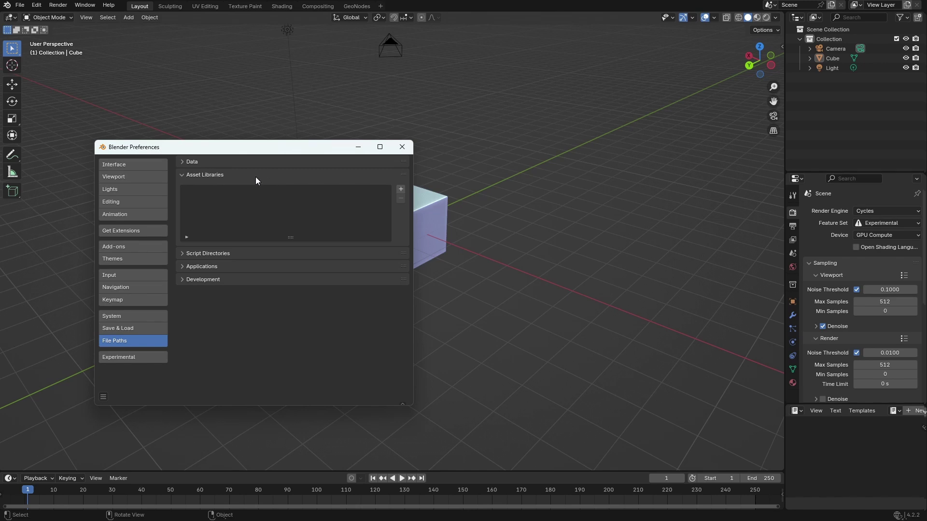
Add the expansion's asset folder as an asset library named SLW, and save and close the preferences
left_click(401, 189)
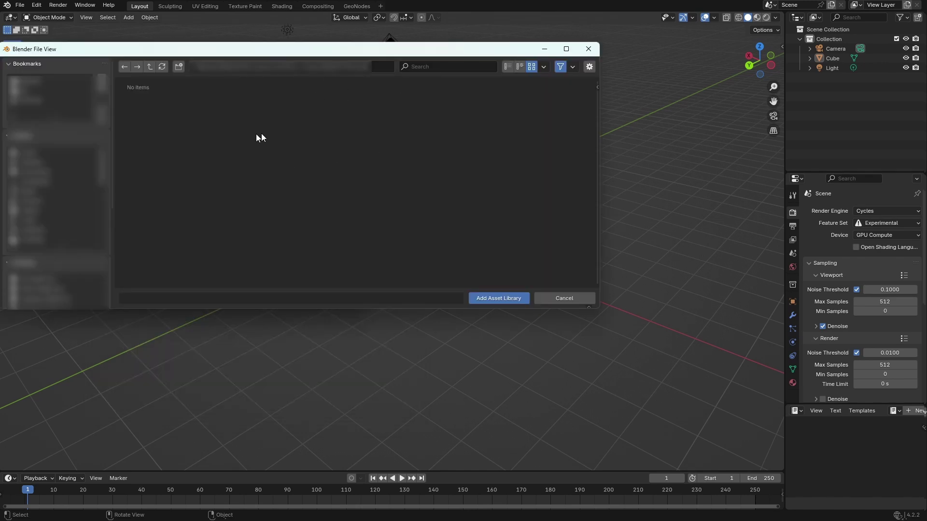
left_click(499, 299)
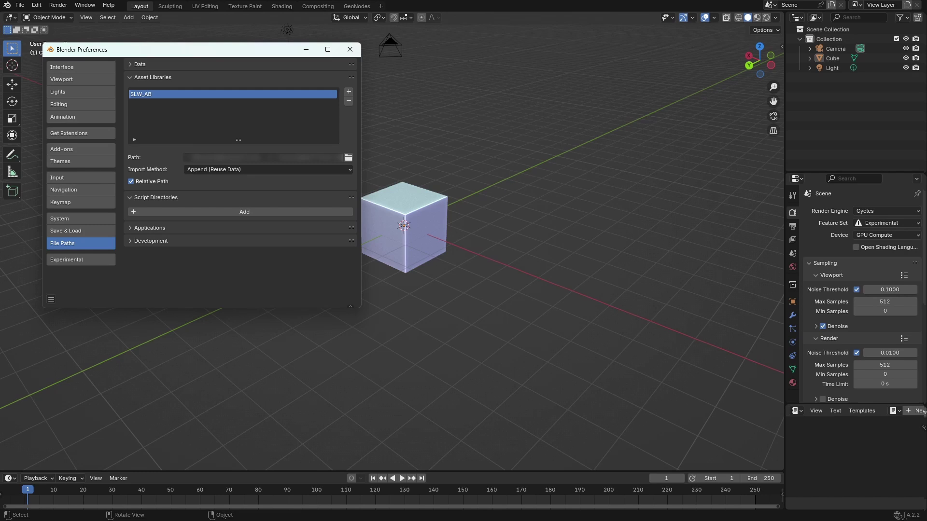
left_click(50, 299)
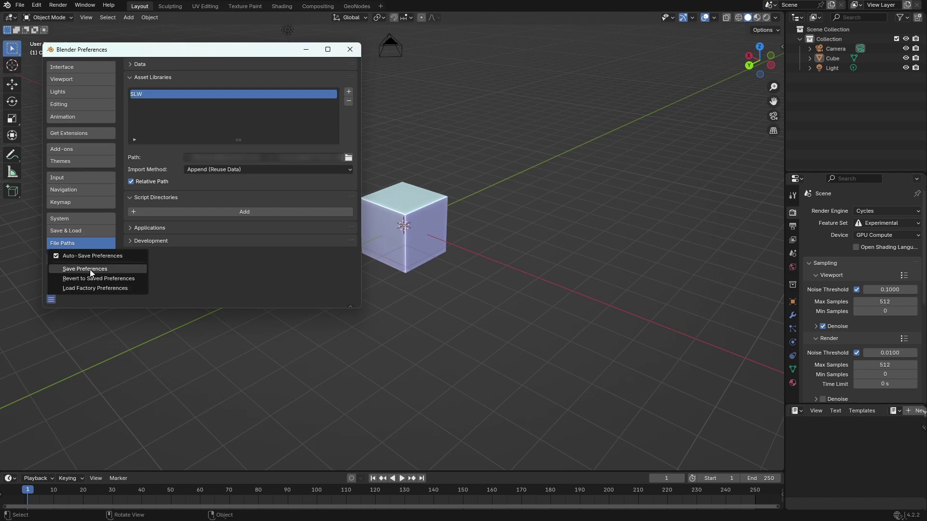
left_click(90, 270)
left_click(354, 50)
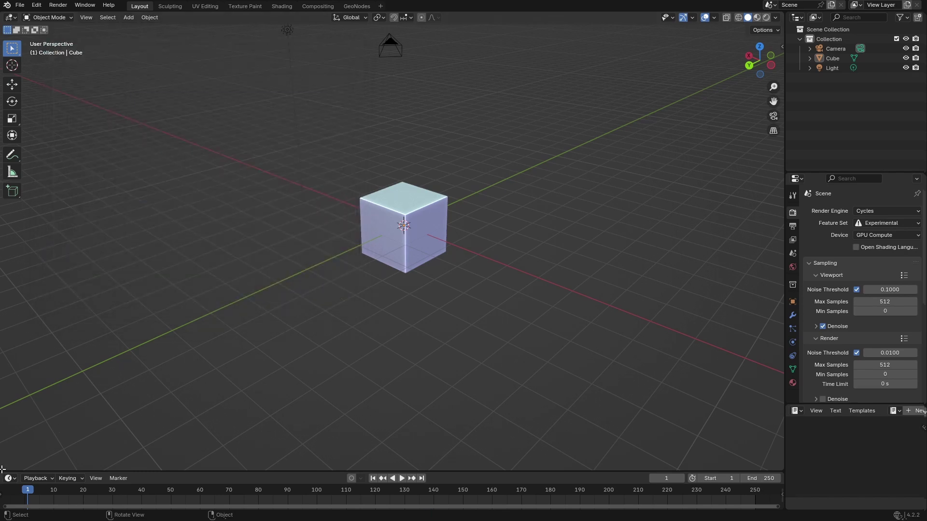
Split the 3D viewport horizontally, turn the new lower area into an Asset Browser and show only the SLW library
left_click_drag(4, 469, 10, 343)
left_click(11, 343)
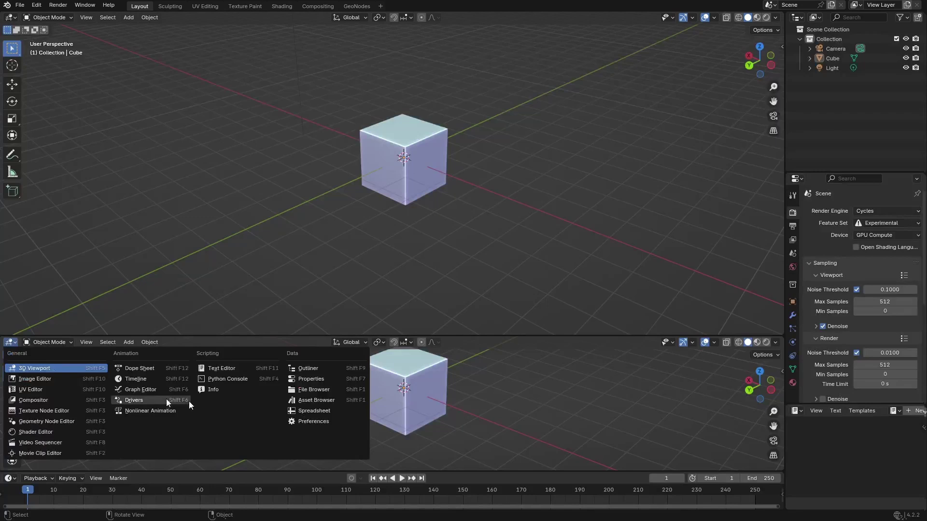
left_click(333, 404)
left_click(24, 361)
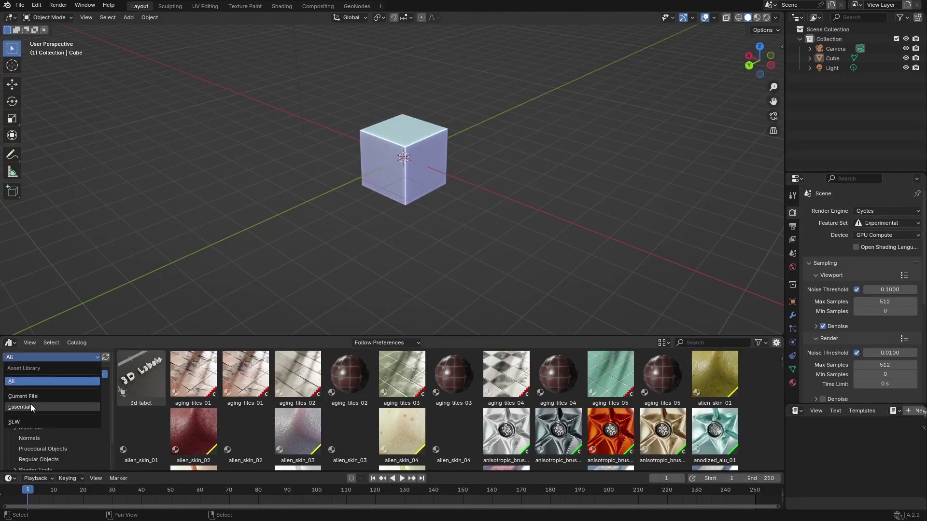
left_click(31, 420)
Enlarge the Asset Browser area and look through the Materials catalog of the SLW library
left_click_drag(273, 337, 293, 158)
left_click(30, 206)
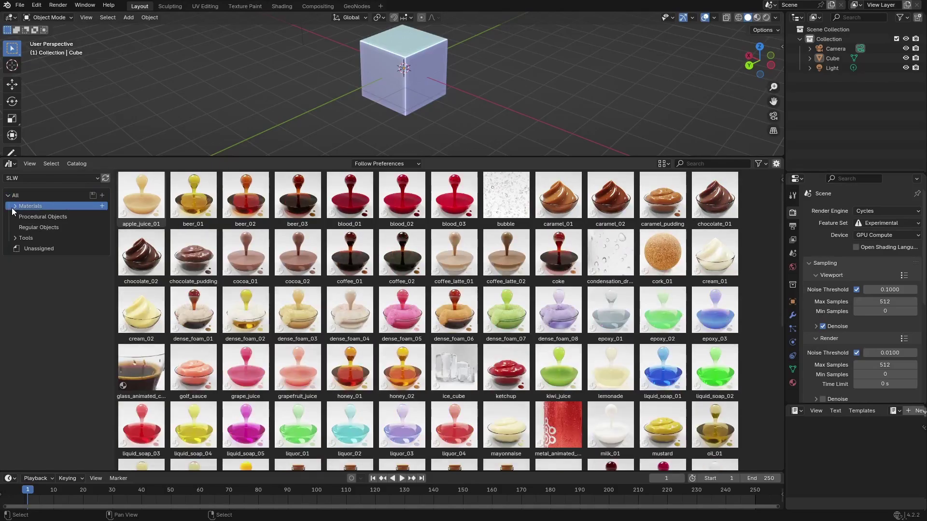
left_click(15, 206)
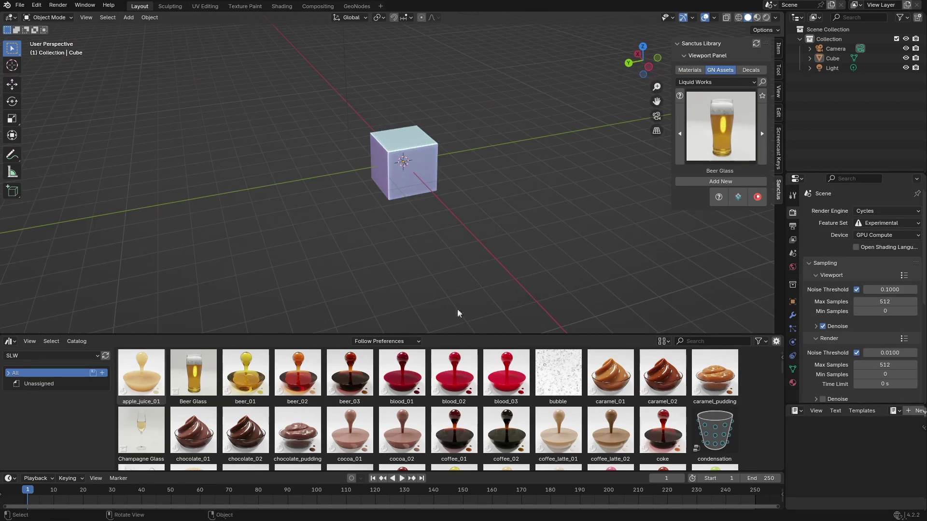
middle_click_drag(459, 312, 559, 300)
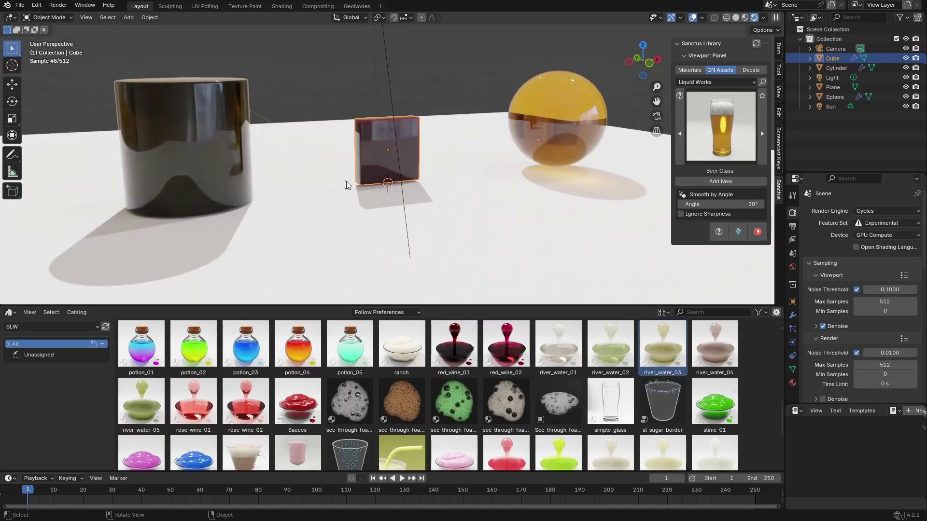
middle_click_drag(342, 131, 199, 139)
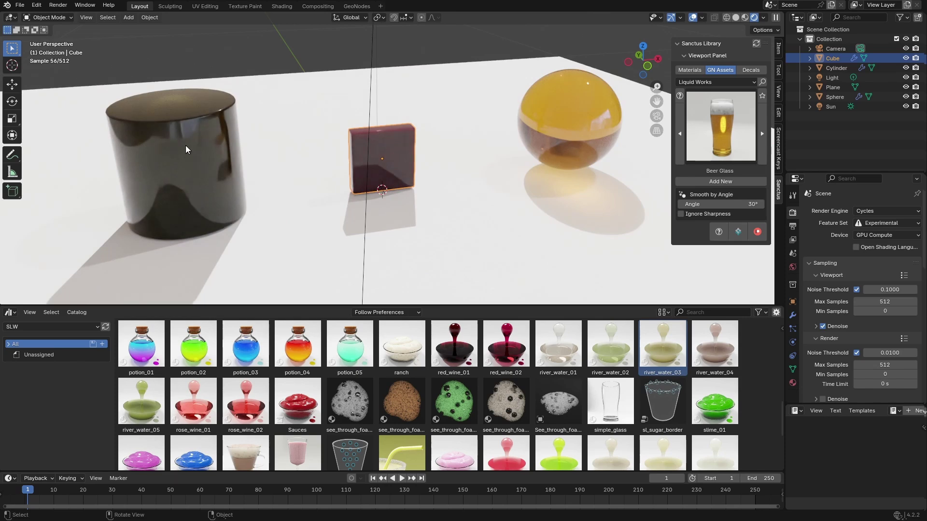
scroll(367, 418, "down", 5)
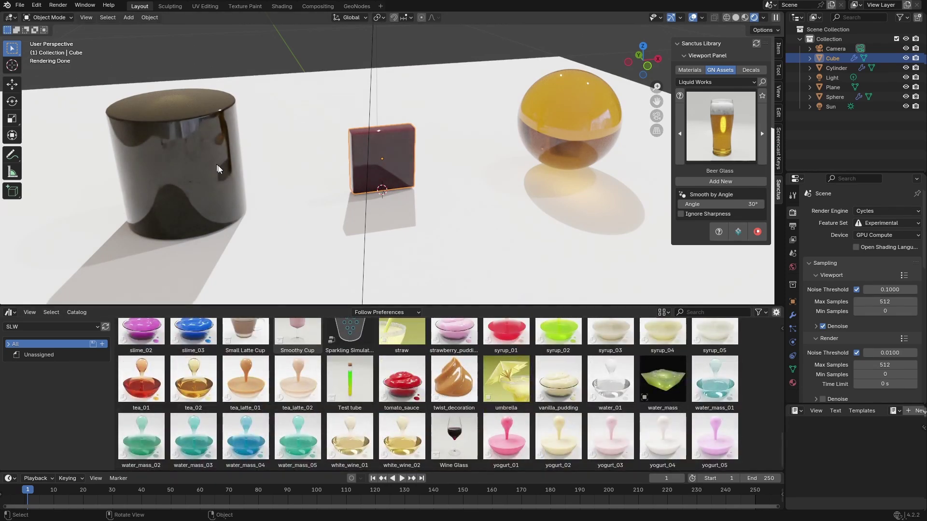
middle_click_drag(306, 201, 389, 207)
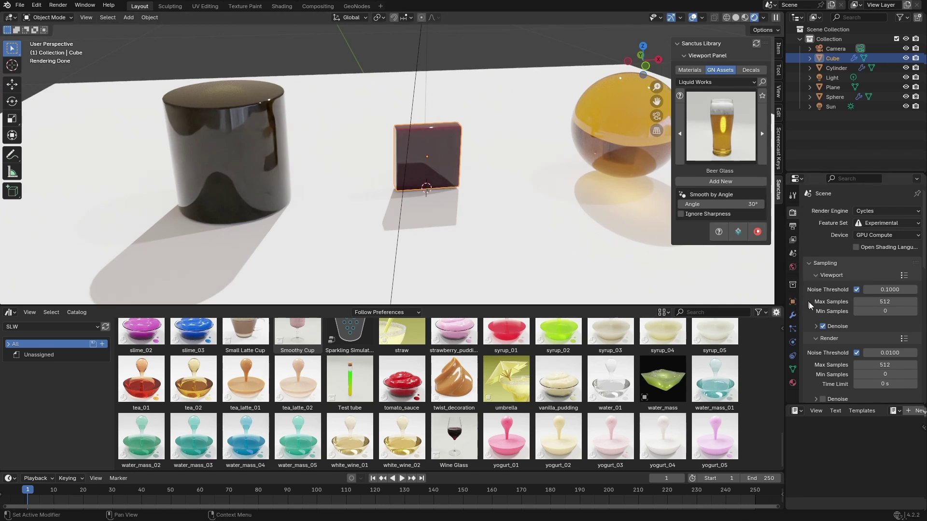
Set the Volume max bounces in the Cycles Light Paths settings to 4
scroll(843, 321, "down", 6)
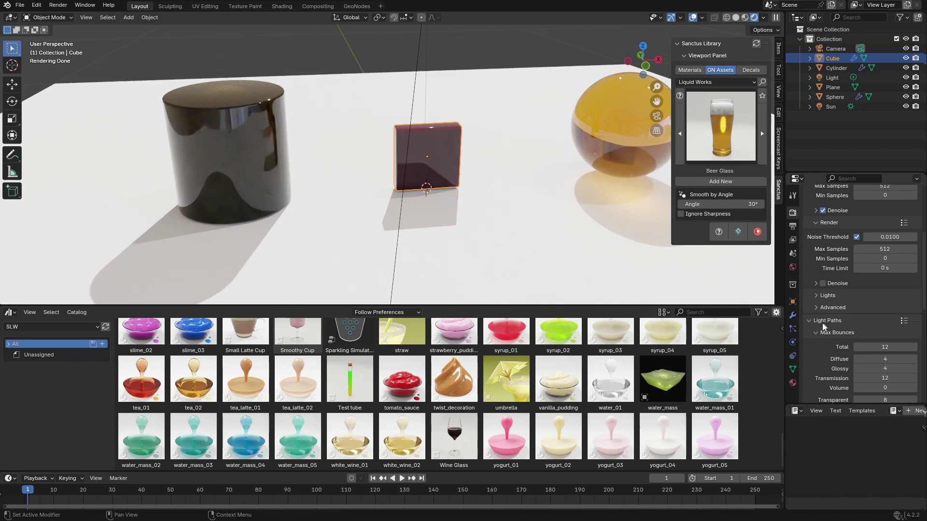
scroll(825, 329, "down", 2)
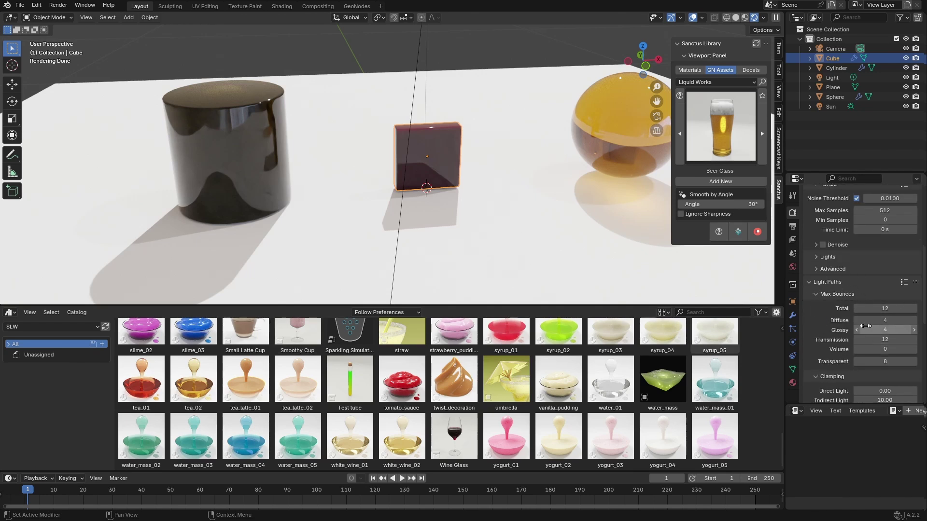
left_click(915, 349)
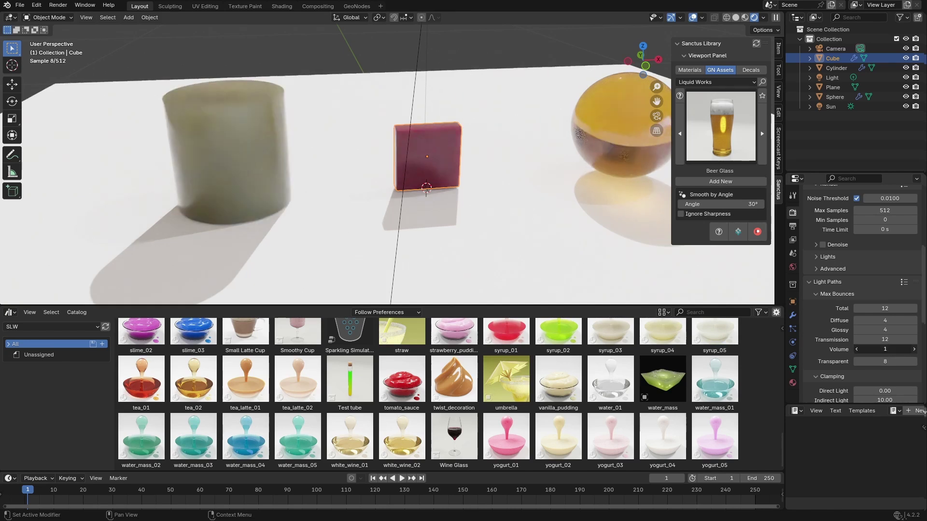
left_click(915, 349)
left_click(914, 350)
left_click(914, 350)
middle_click_drag(397, 166, 414, 159)
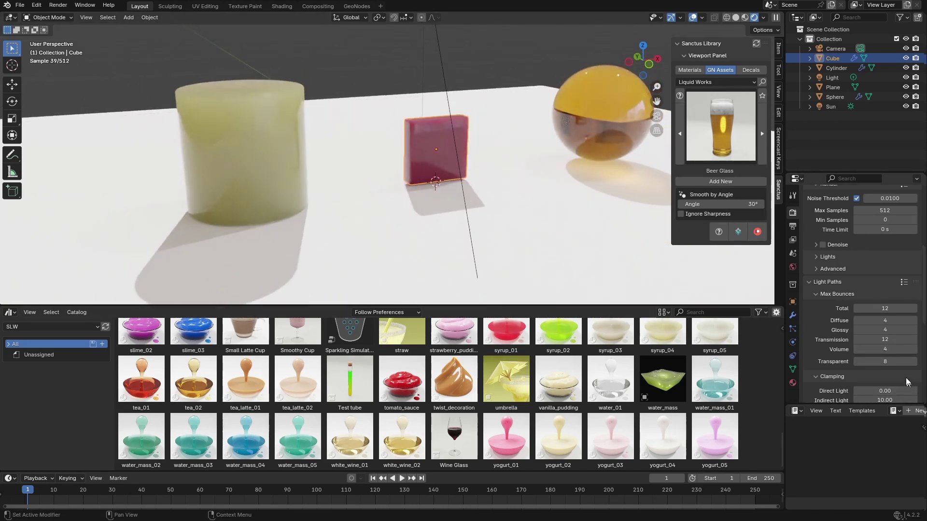
Compare the rendered liquids by lowering the Volume max bounces to 0 and raising them back to 4
left_click(856, 349)
left_click(857, 350)
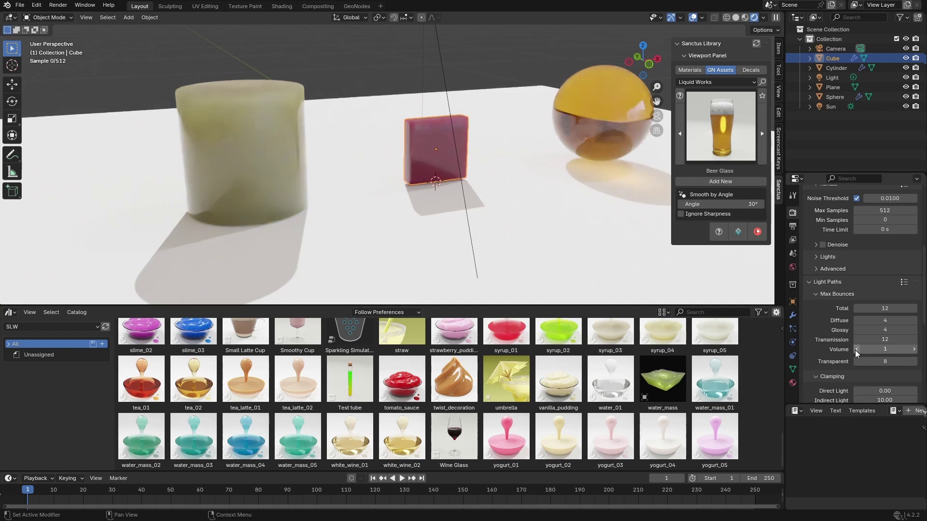
left_click(857, 350)
left_click(856, 349)
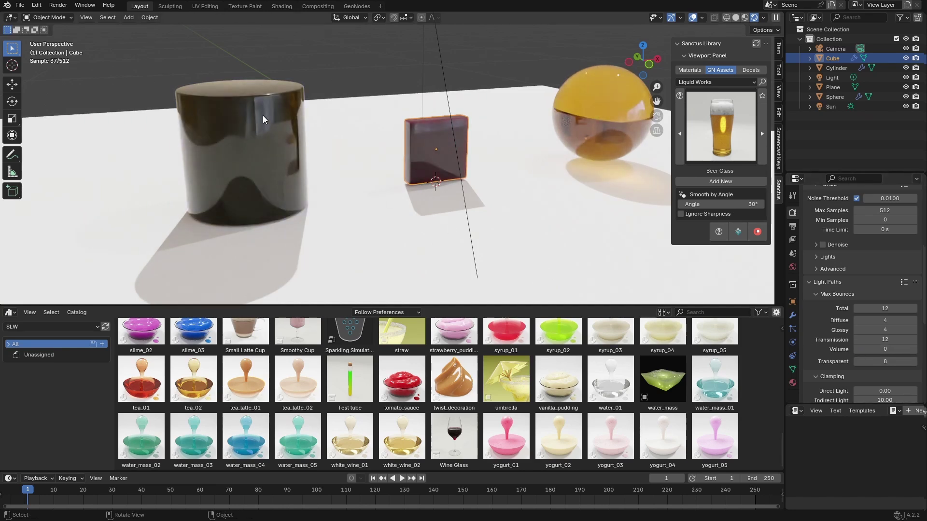
left_click(914, 350)
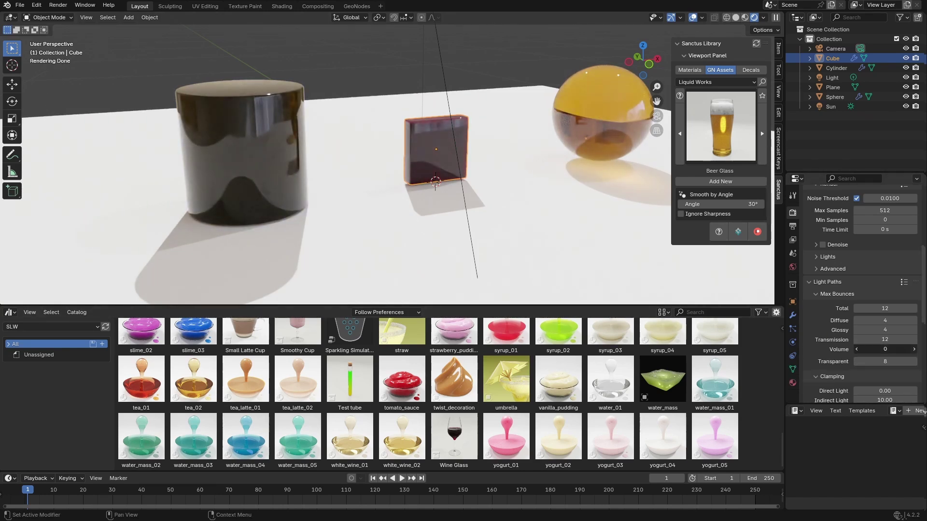
left_click(914, 350)
left_click(914, 349)
left_click(914, 350)
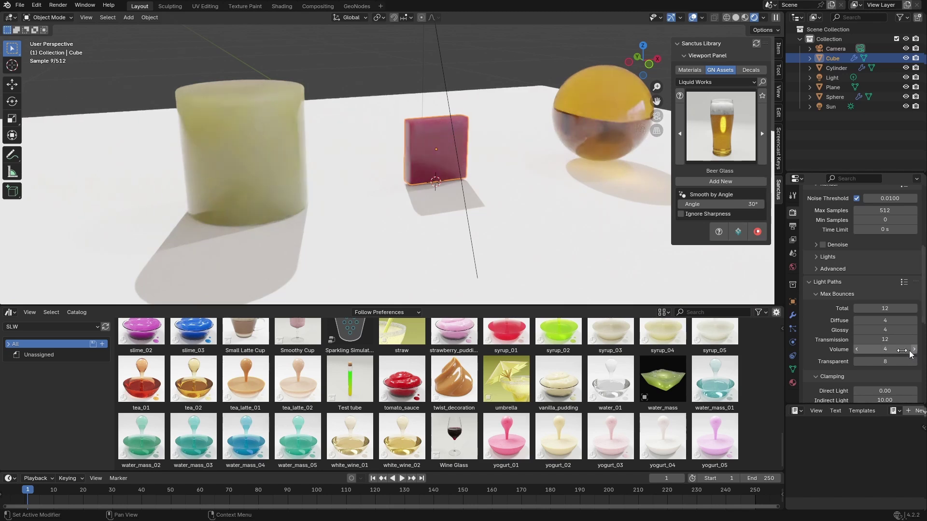
Deselect the cube, examine the three rendered liquid objects and browse the assets near the end of the SLW library
scroll(371, 170, "down", 2)
middle_click_drag(378, 175, 360, 181)
left_click(434, 82)
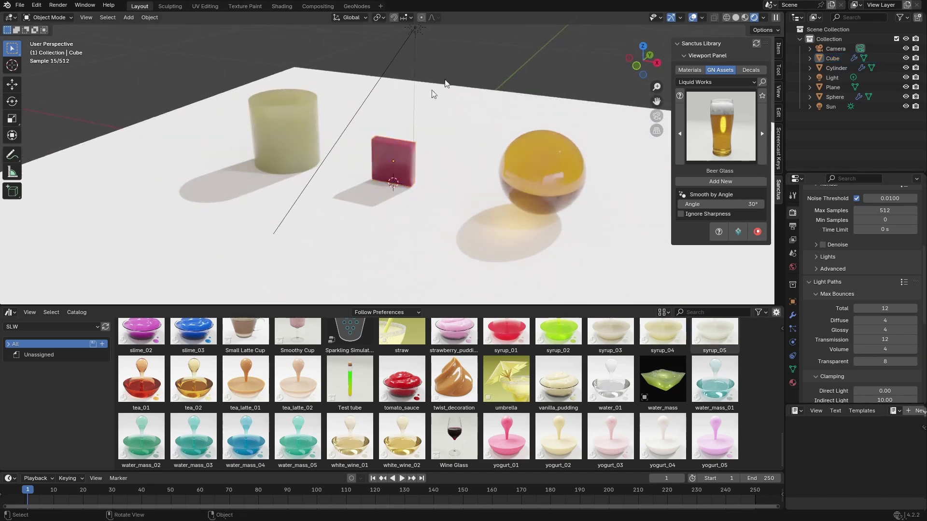
middle_click_drag(432, 90, 444, 80)
scroll(400, 381, "up", 2)
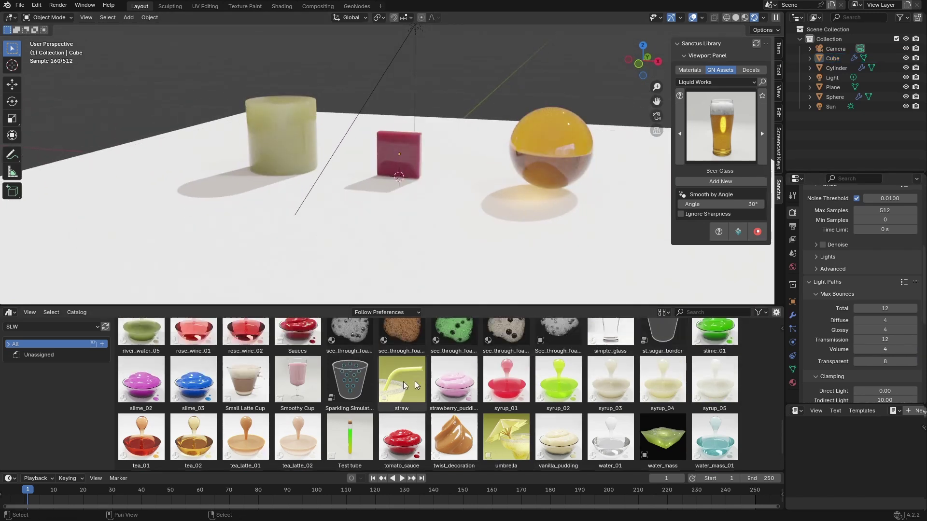
scroll(145, 360, "up", 1)
scroll(156, 358, "down", 3)
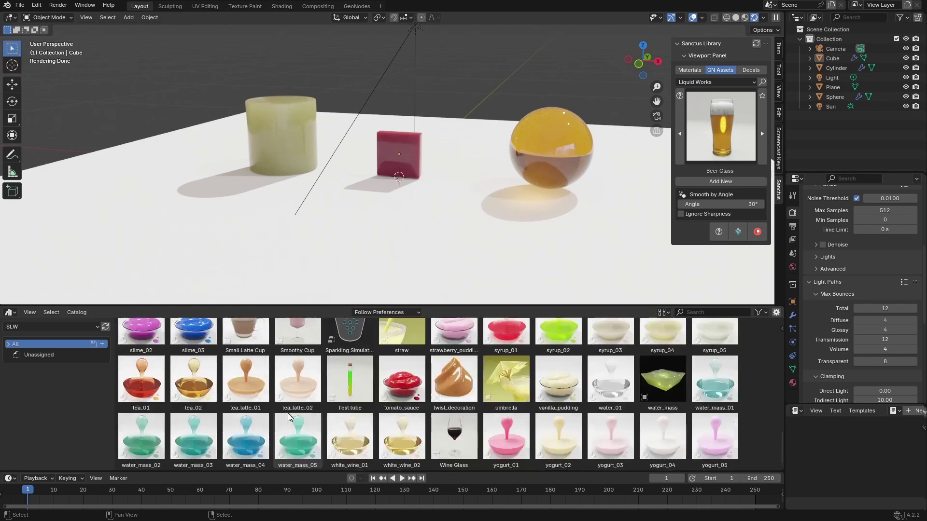
Enable Cast Shadow Caustics for the amber sphere in its object Shading settings
scroll(532, 201, "up", 2)
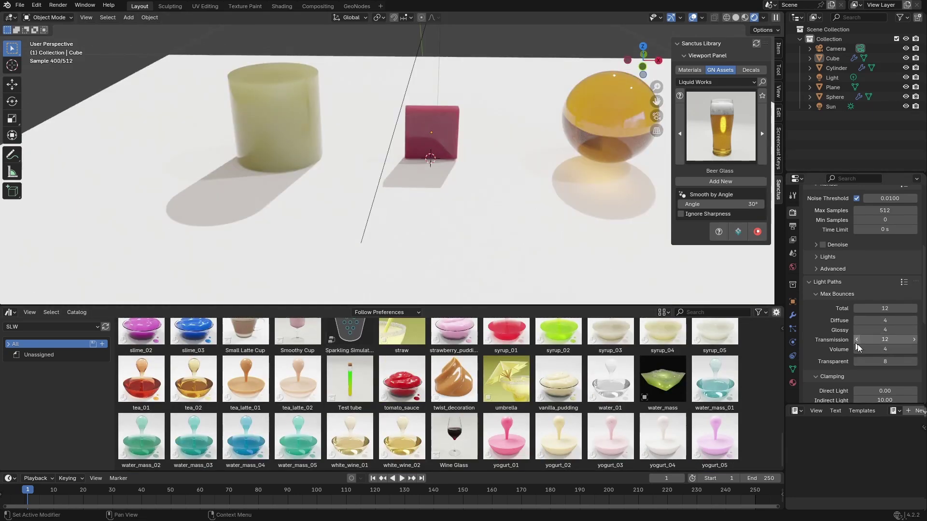
middle_click_drag(538, 225, 475, 191, "shift")
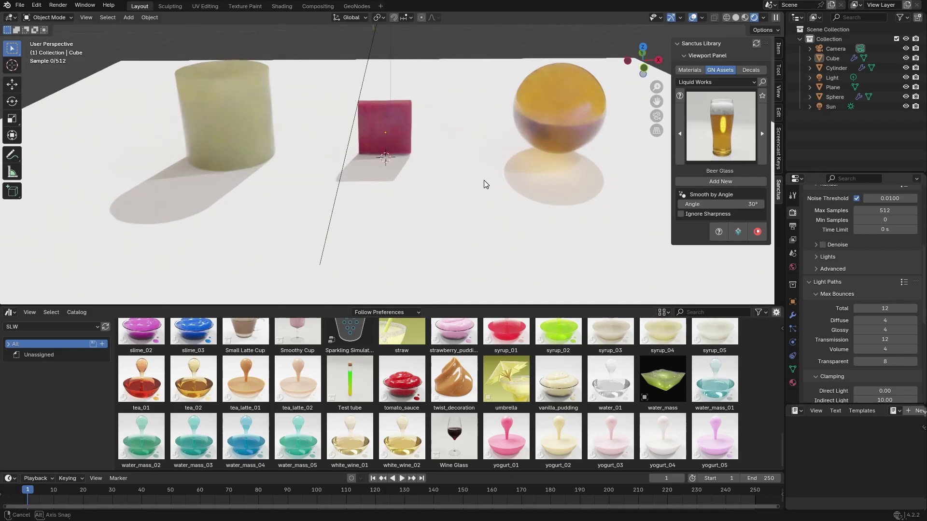
mouse_move(484, 183)
middle_mouse_down()
mouse_move(484, 162)
mouse_move(481, 188)
middle_mouse_up()
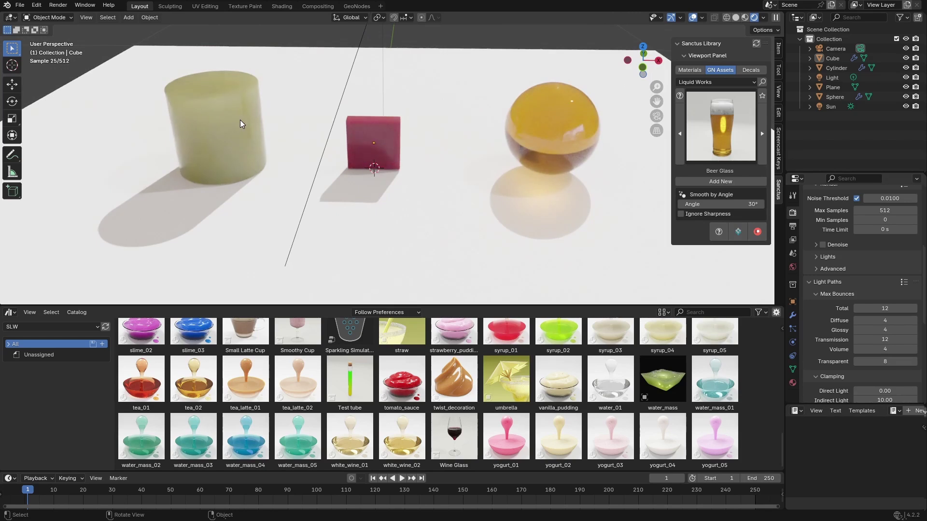
left_click(520, 155)
left_click(793, 302)
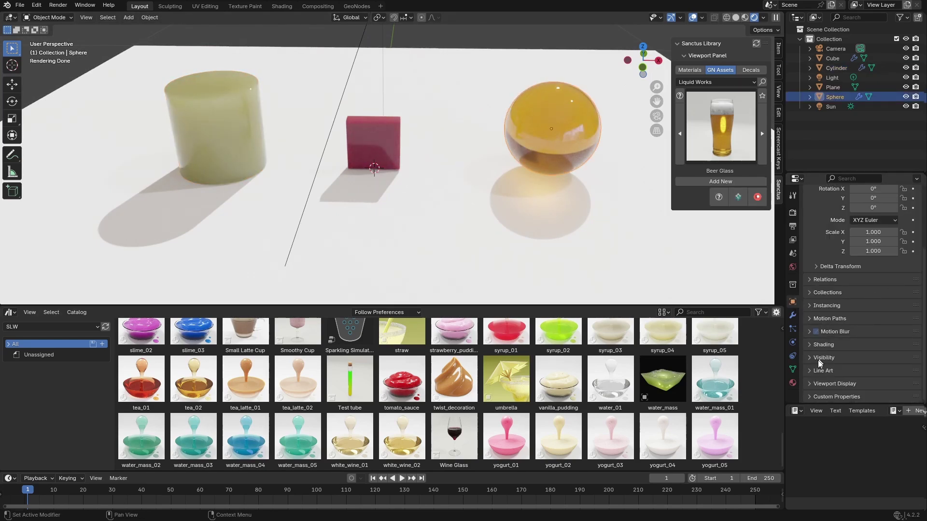
left_click(811, 345)
scroll(867, 355, "down", 5)
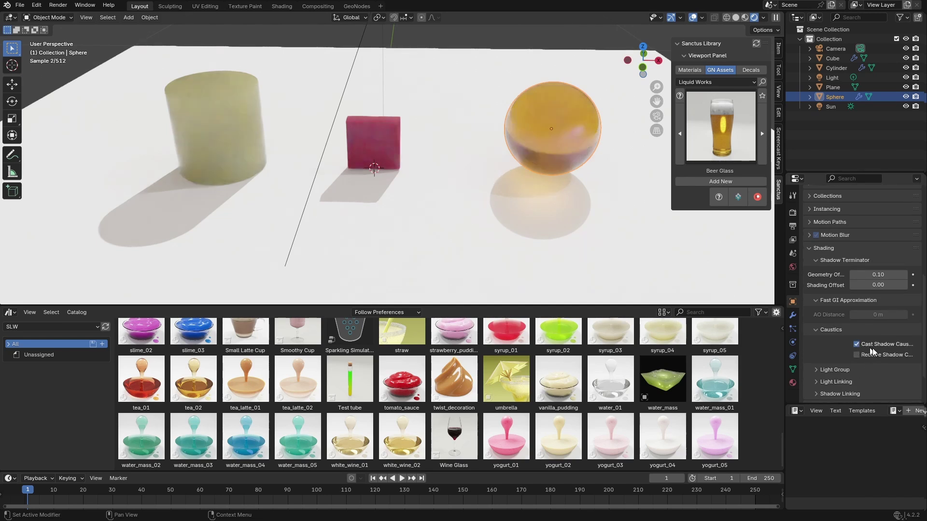
Enable Cast Shadow Caustics for the cube and the cylinder, and Receive Shadow Caustics for the ground plane
left_click(379, 145)
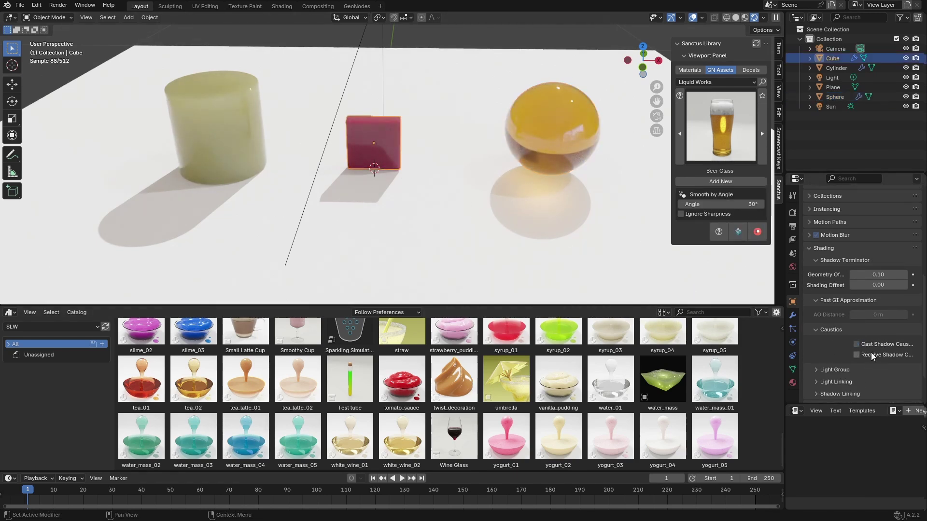
left_click_drag(869, 355, 862, 344)
left_click(171, 101)
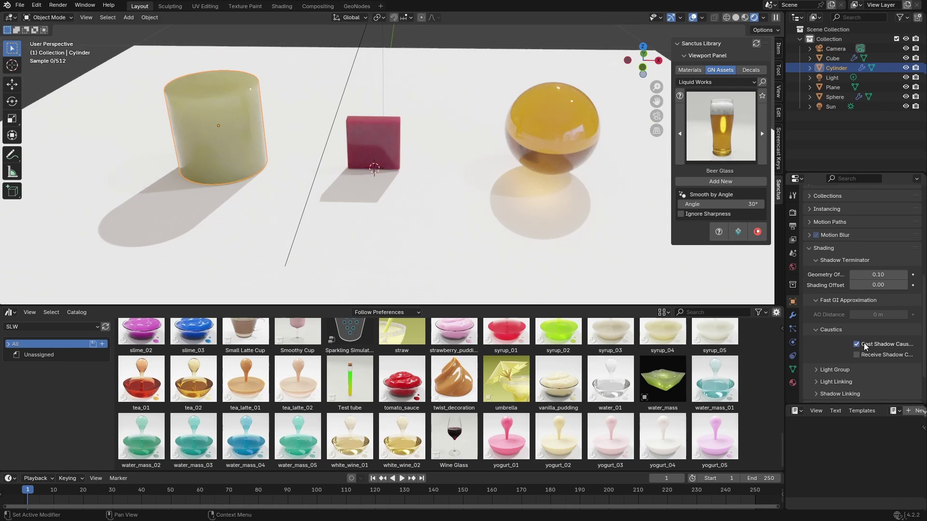
left_click(445, 193)
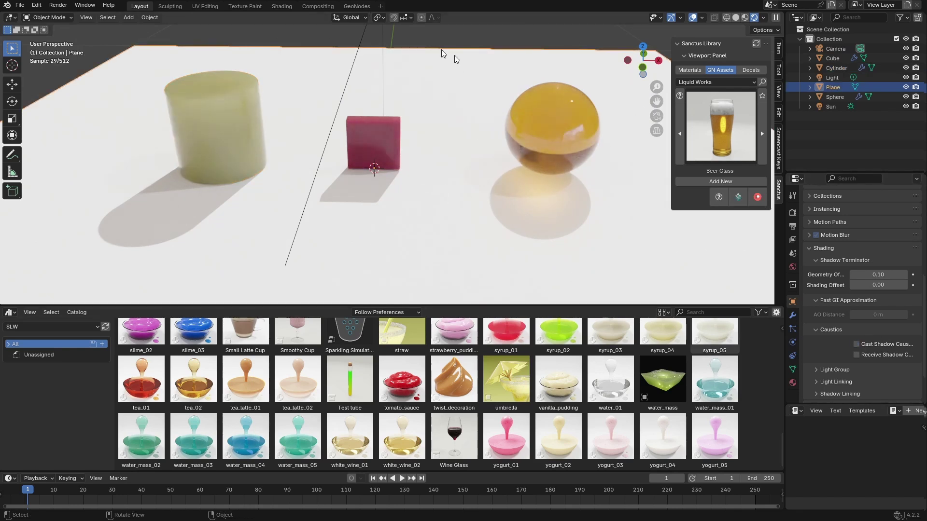
left_click(859, 355)
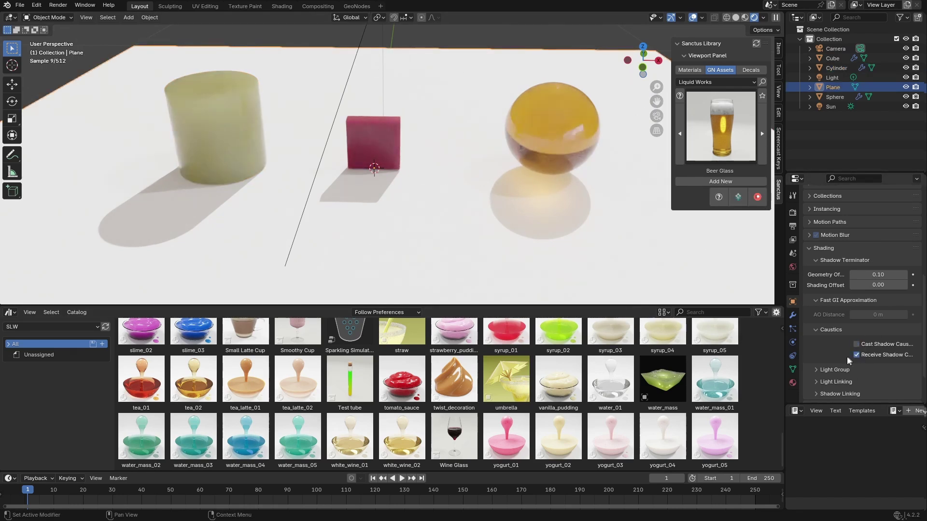
Enable Shadow Caustics in the light settings of the Sun
left_click(831, 106)
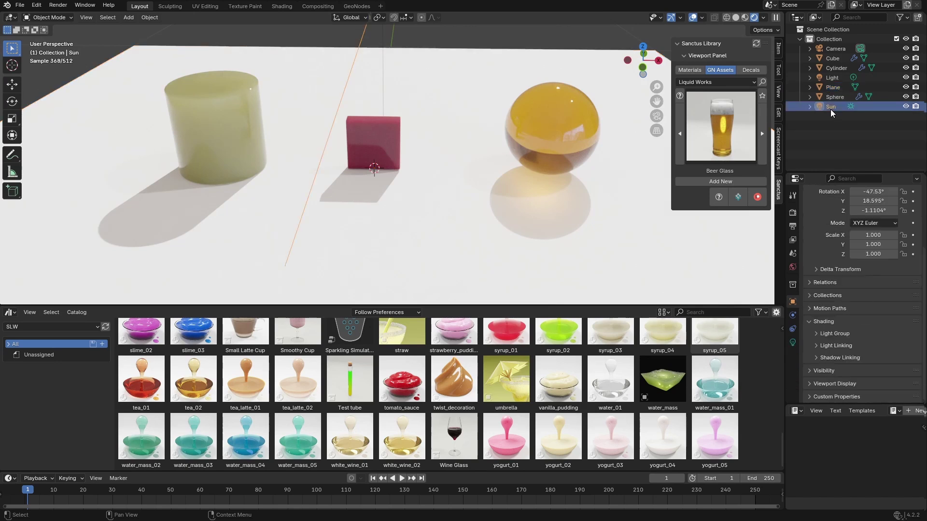
left_click(792, 342)
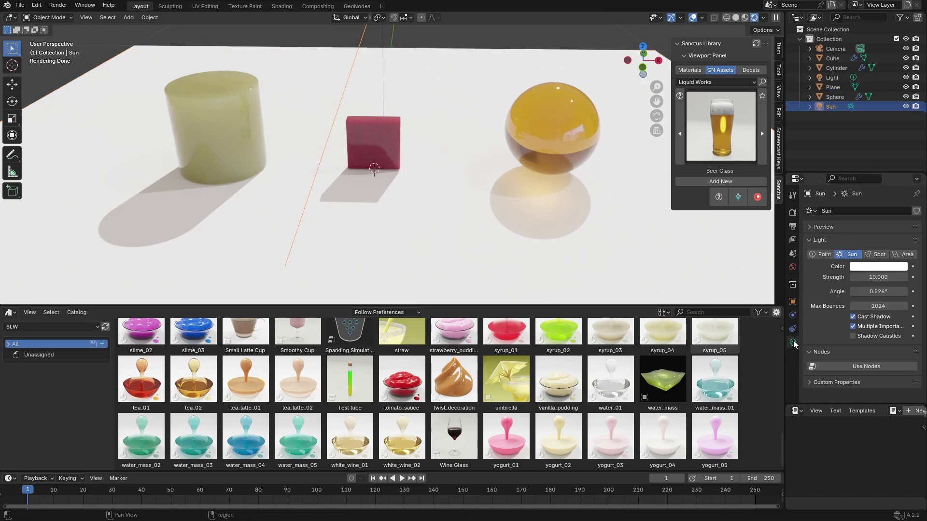
left_click(870, 337)
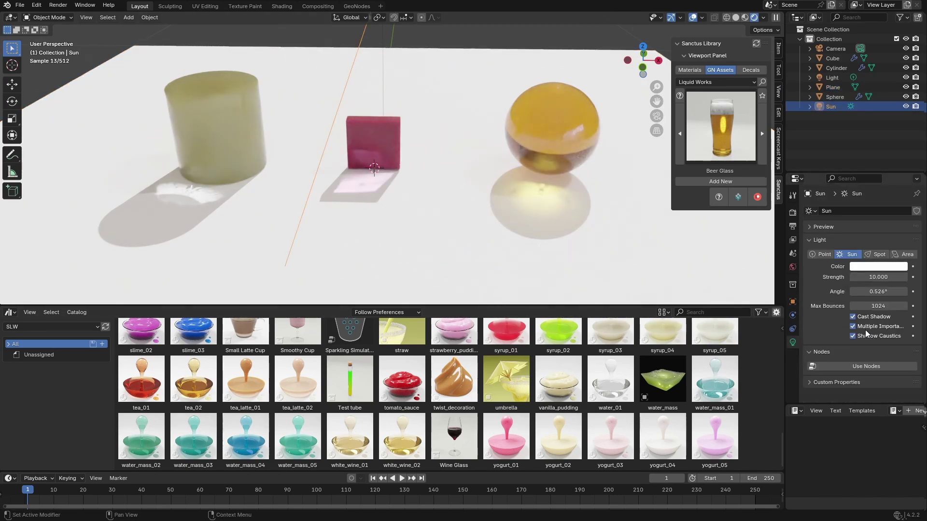
left_click(549, 217)
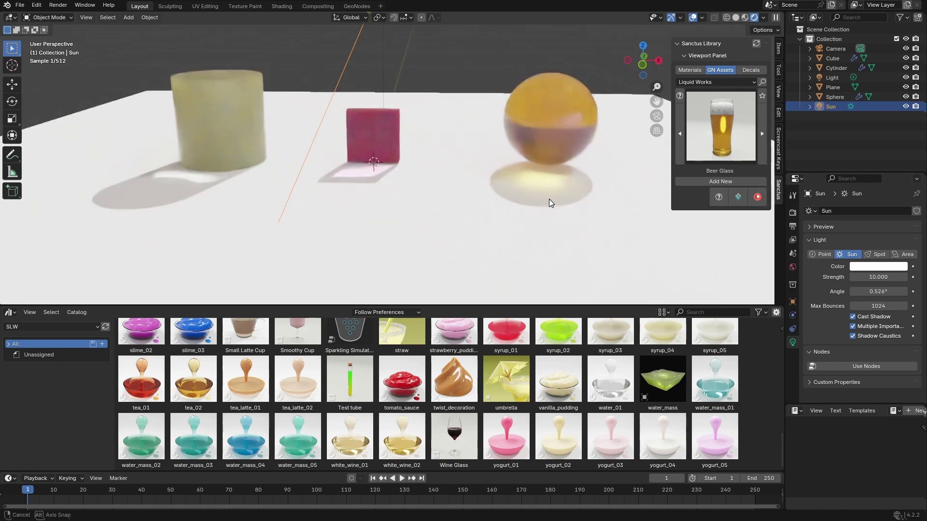
Set the caustics replacement value of the cylinder's river_water_03 material to 1 and its Caustics Color to light yellow
middle_click_drag(549, 201, 478, 234)
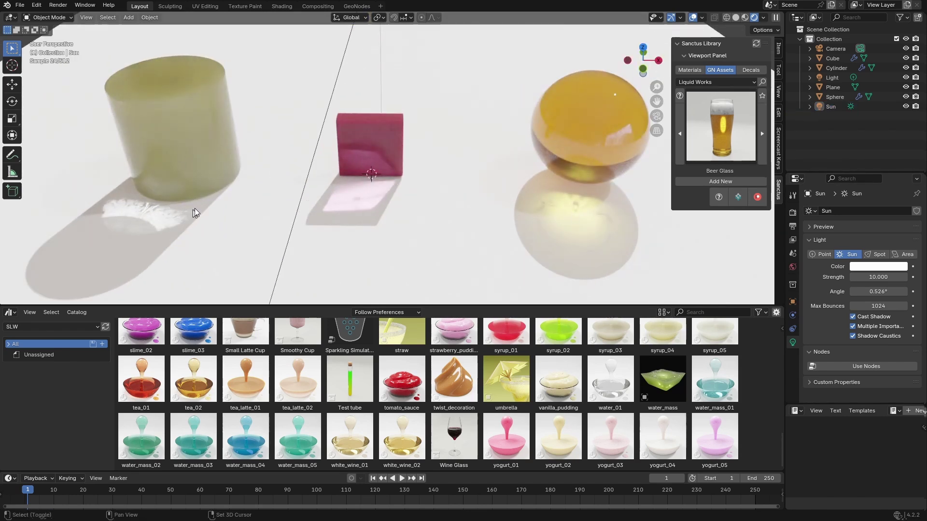
middle_click_drag(196, 206, 220, 166)
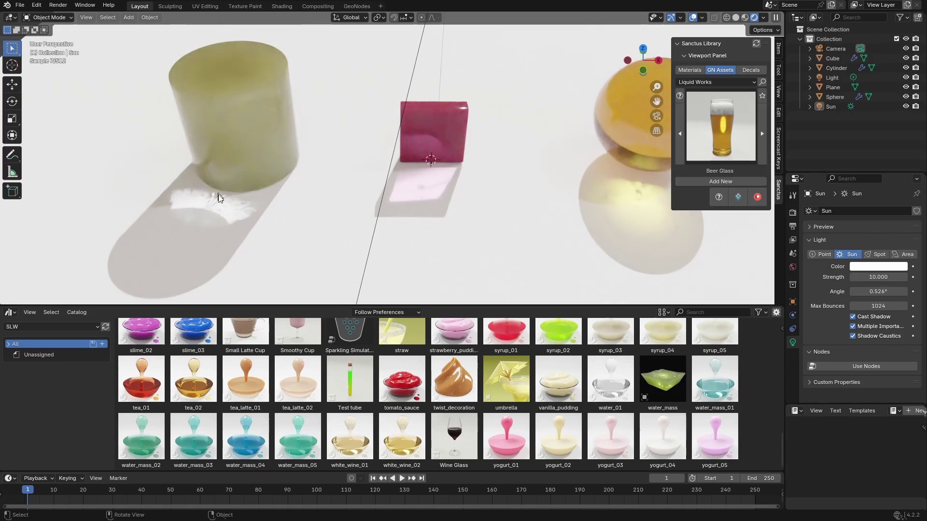
left_click(245, 136)
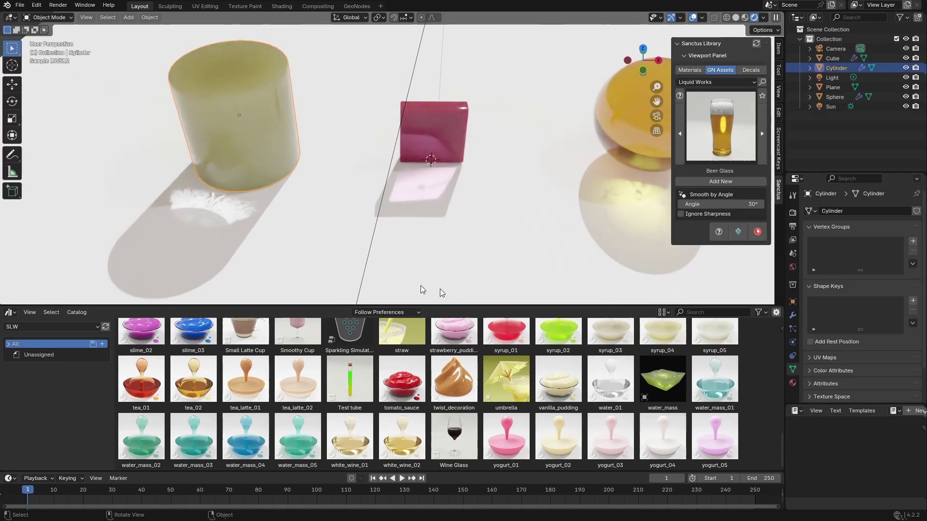
left_click(792, 382)
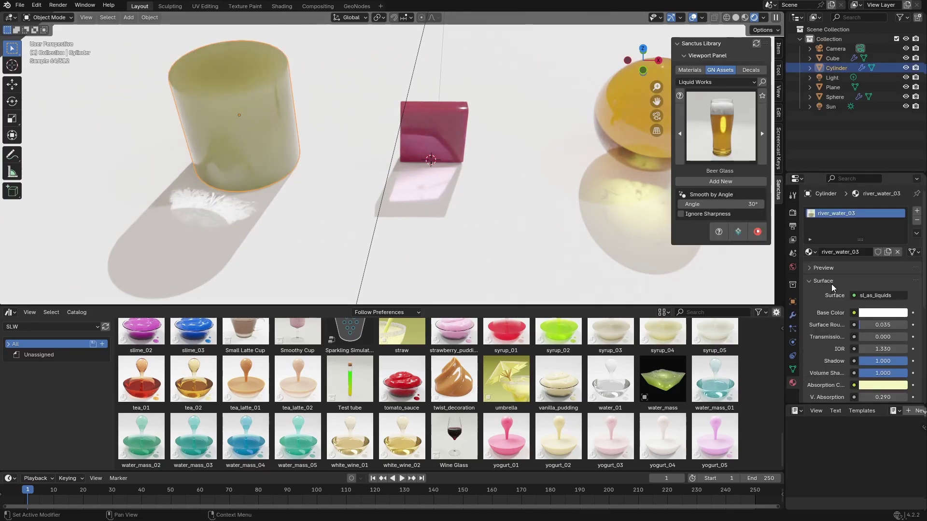
scroll(834, 309, "down", 8)
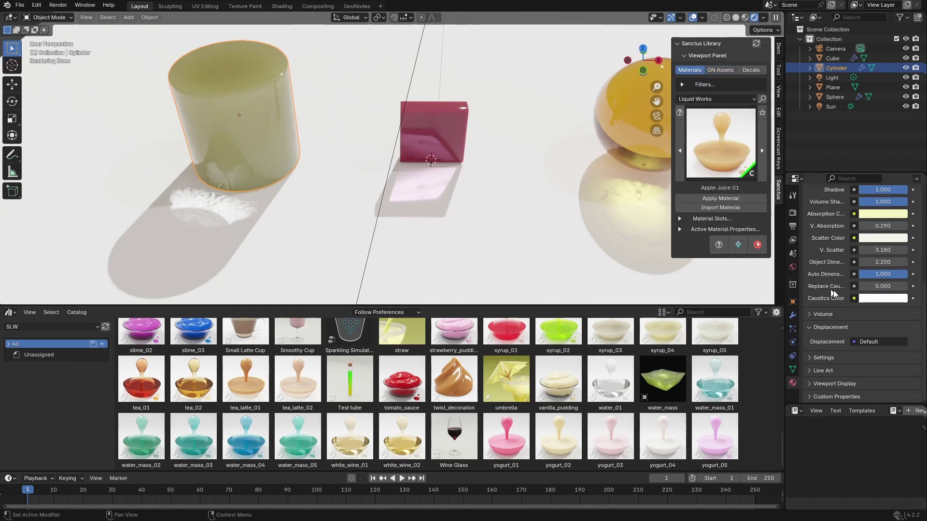
left_click_drag(864, 286, 912, 288)
left_click(882, 299)
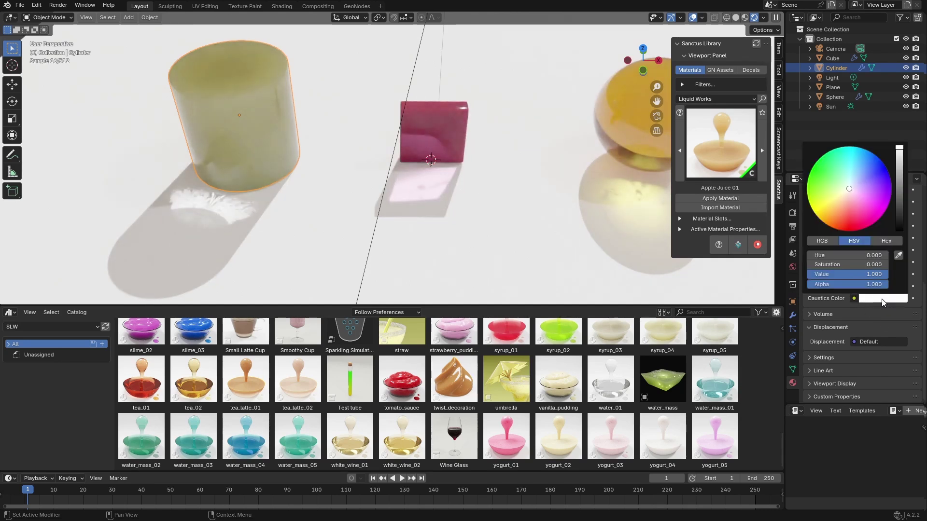
left_click(833, 200)
left_click(831, 197)
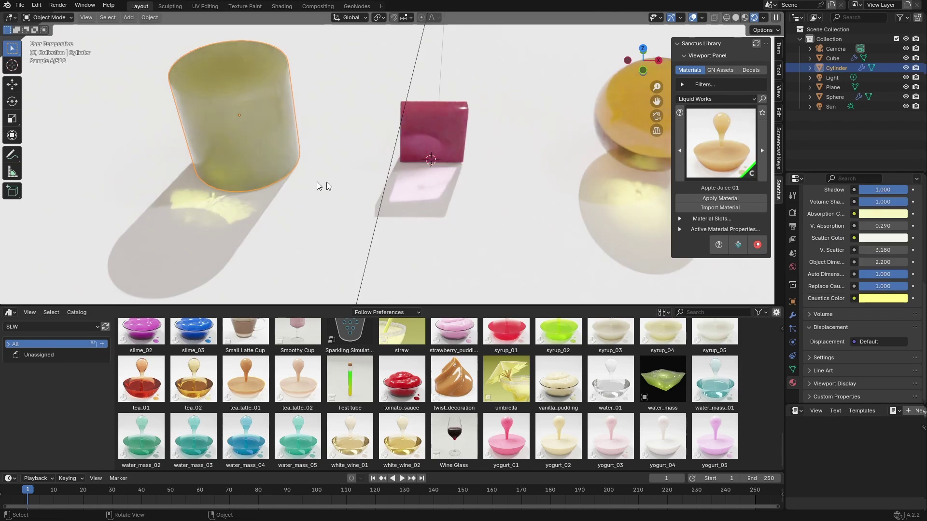
Try out the Shadow value of the sphere's beer_01 material and set it back to 0.5
middle_click_drag(560, 197, 546, 195, "shift")
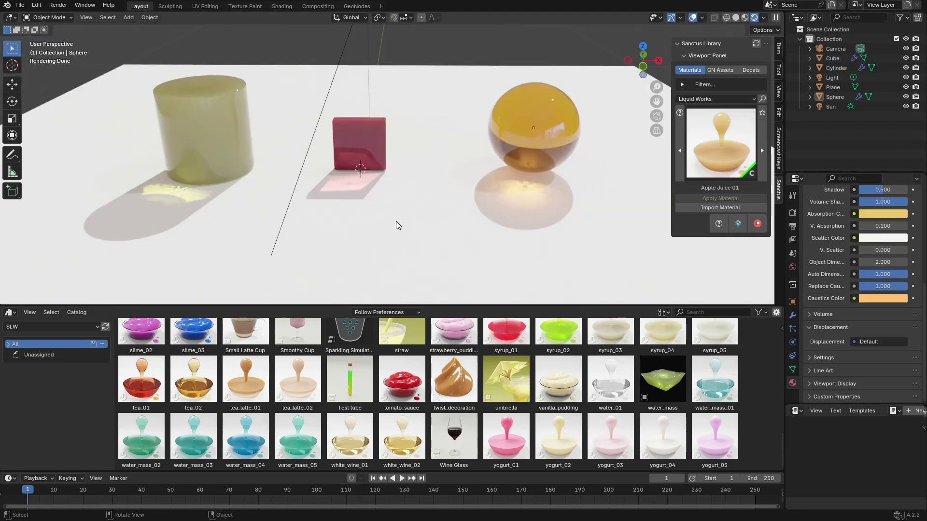
scroll(864, 319, "up", 5)
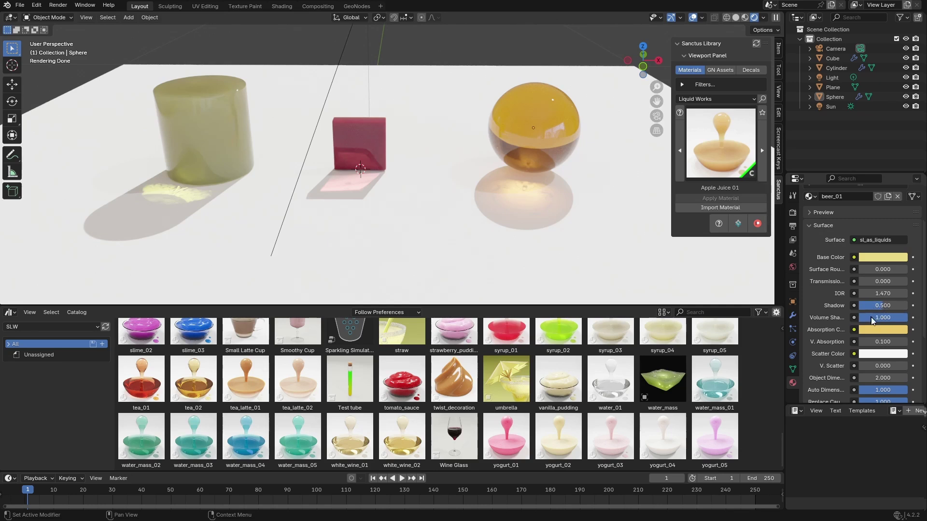
left_click(540, 130)
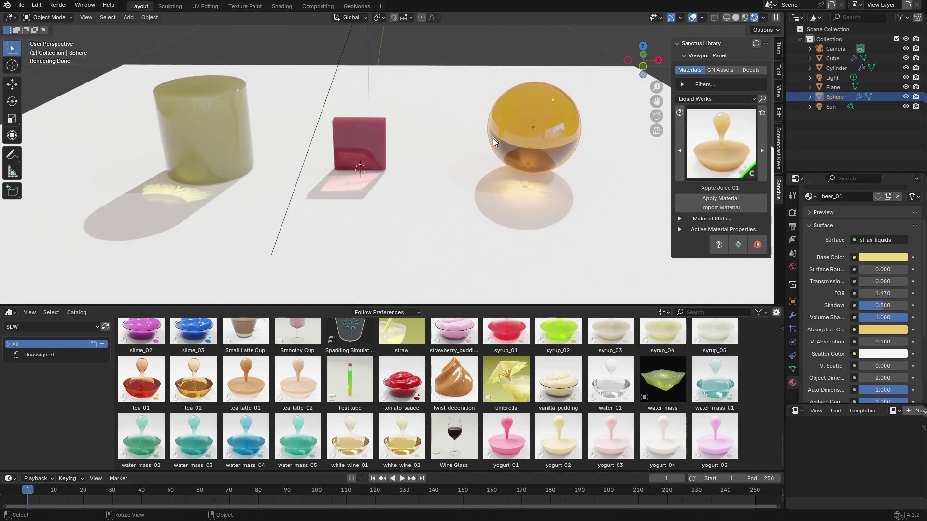
mouse_move(884, 305)
left_mouse_down()
mouse_move(858, 305)
mouse_move(908, 305)
mouse_move(884, 306)
left_mouse_up()
middle_click_drag(547, 169, 525, 150)
left_click_drag(899, 318, 883, 305)
type("0")
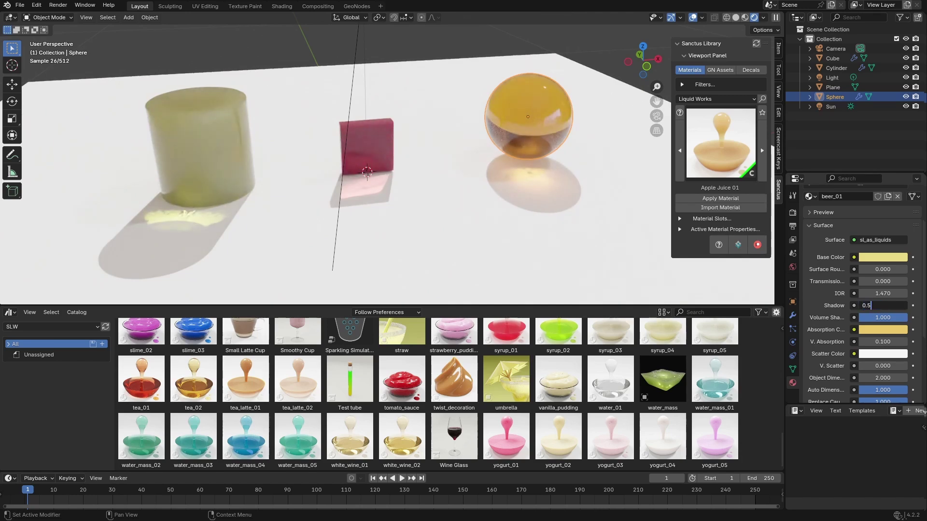
type(".5")
key("Return")
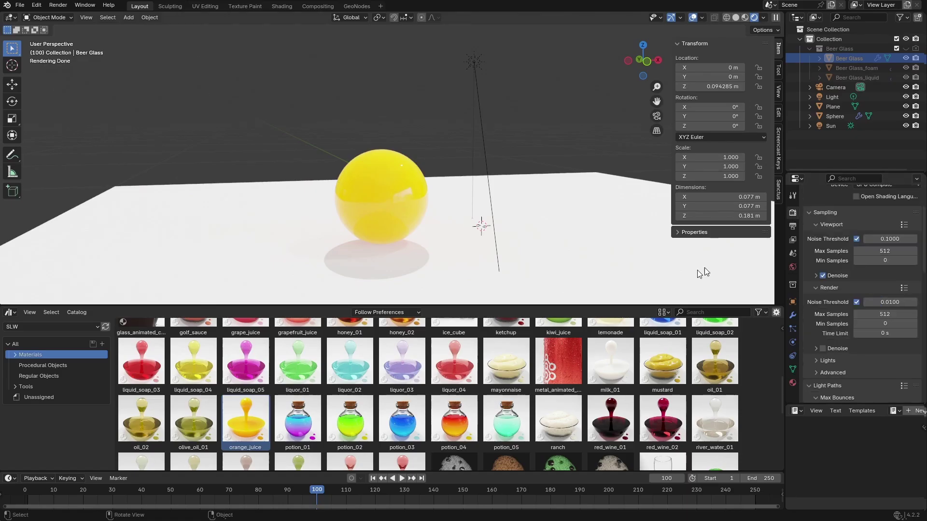
Set the Subsurface value below Shadow Str to 0.5 in the orange_juice material of the yellow sphere
middle_click_drag(498, 182, 501, 192)
middle_click_drag(446, 260, 429, 254)
left_click(382, 208)
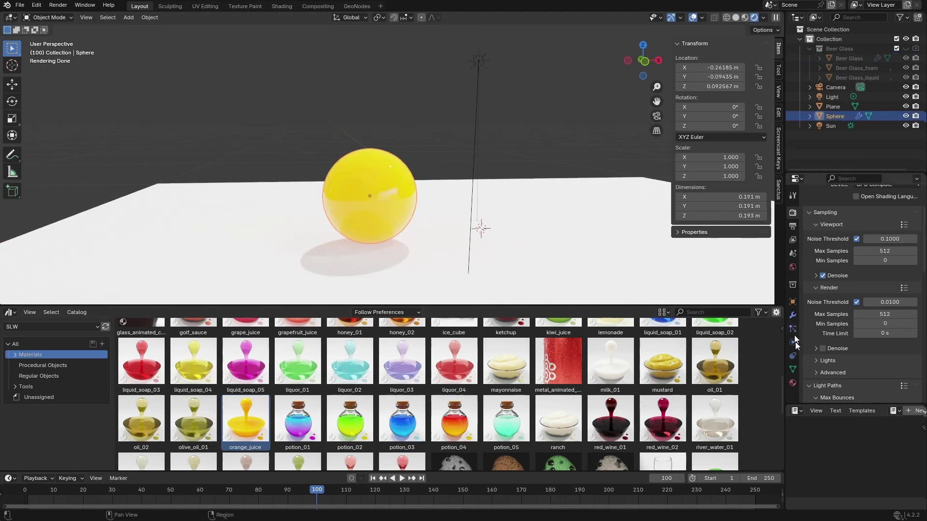
left_click(792, 383)
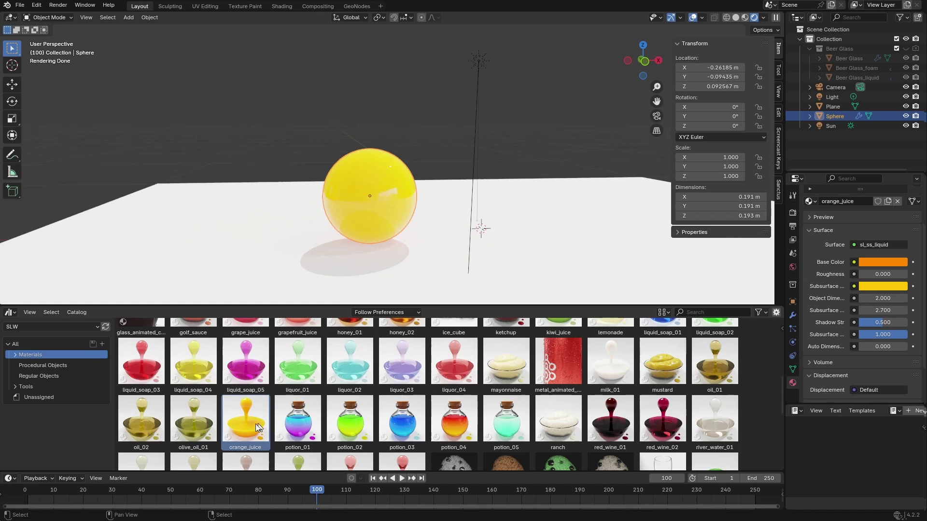
scroll(865, 309, "down", 2)
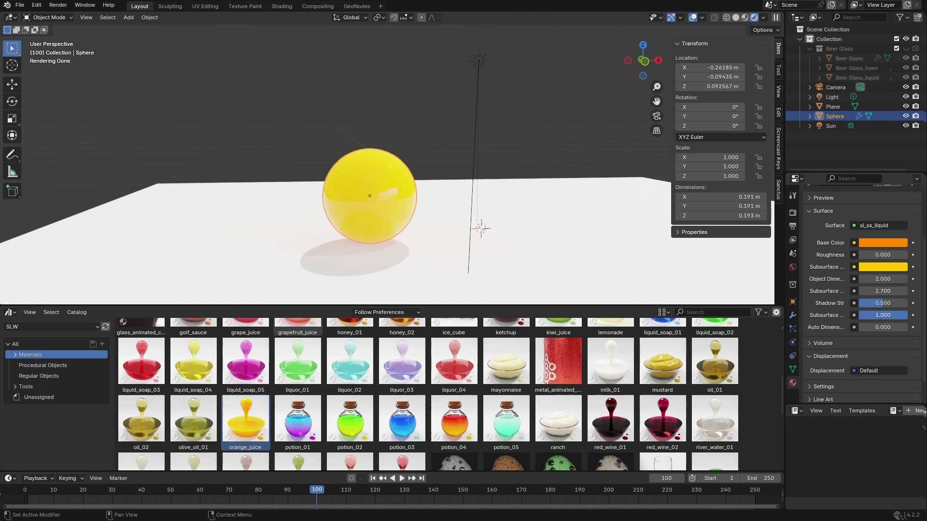
left_click(894, 310)
type("0.5")
key("Return")
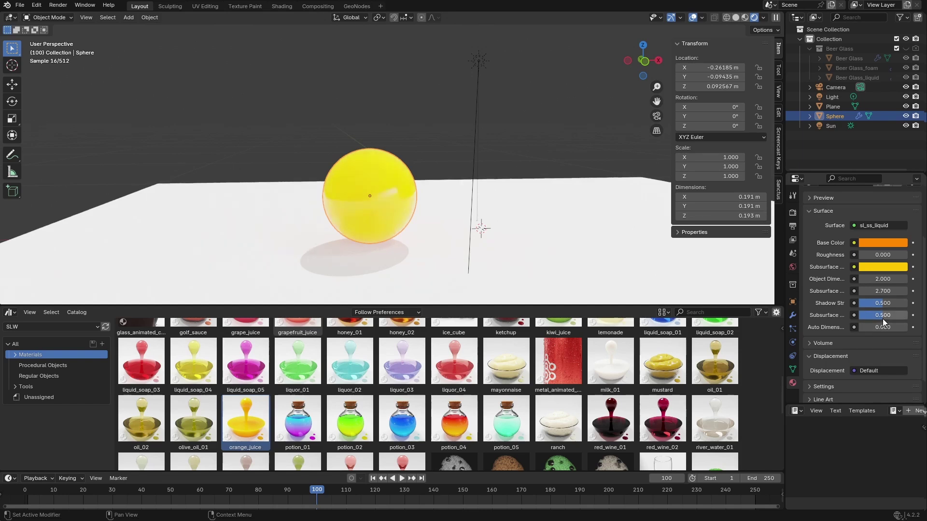
Try Shadow Str values of 1 and about 0.775 on the orange_juice material and set it back to 0.5
key("ctrl+z")
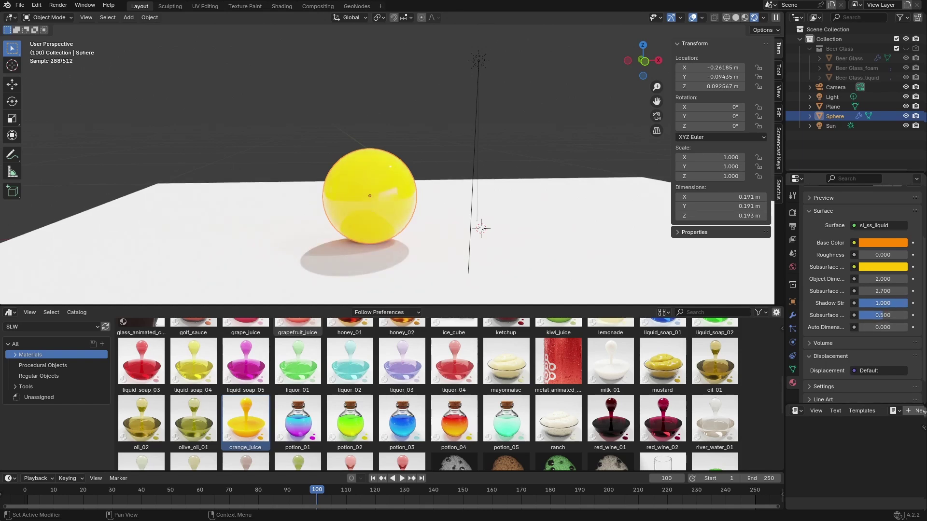
mouse_move(897, 304)
left_mouse_down()
mouse_move(878, 304)
mouse_move(896, 304)
left_mouse_up()
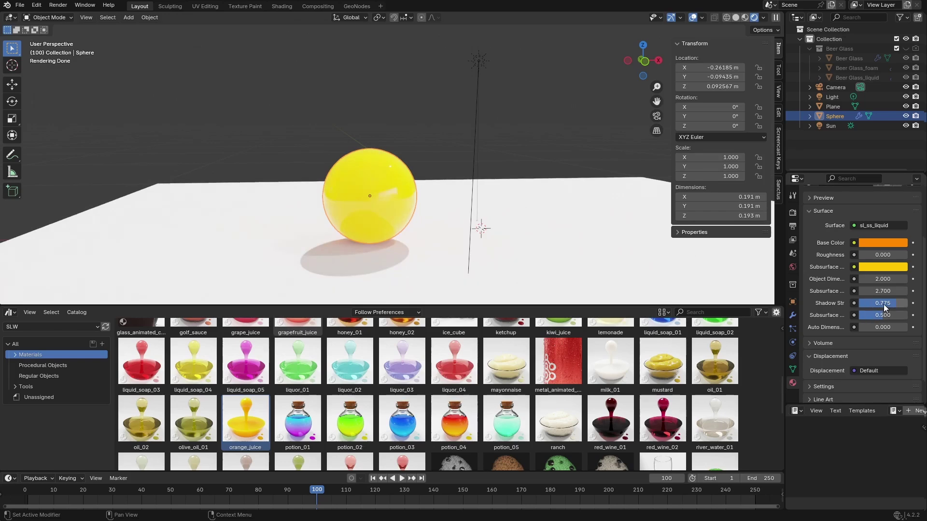
double_click(885, 305)
type("0.5")
key("Return")
Restore the Subsurface value below Shadow Str to 1 in the orange_juice material and deselect the sphere
double_click(885, 320)
type("1")
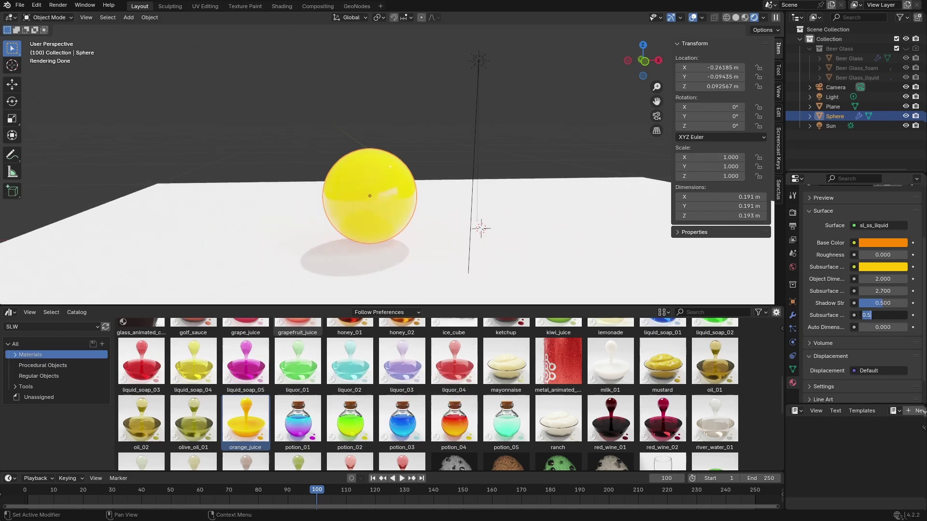
key("Return")
left_click(429, 130)
middle_click_drag(433, 216, 366, 182)
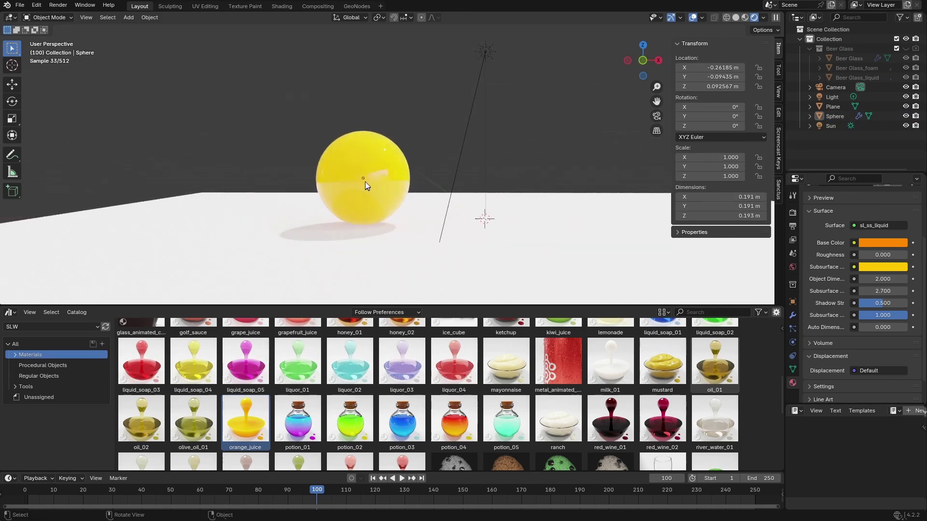
Enlarge the Properties editor and show the Light Paths Max Bounces in the render settings
scroll(843, 368, "down", 2)
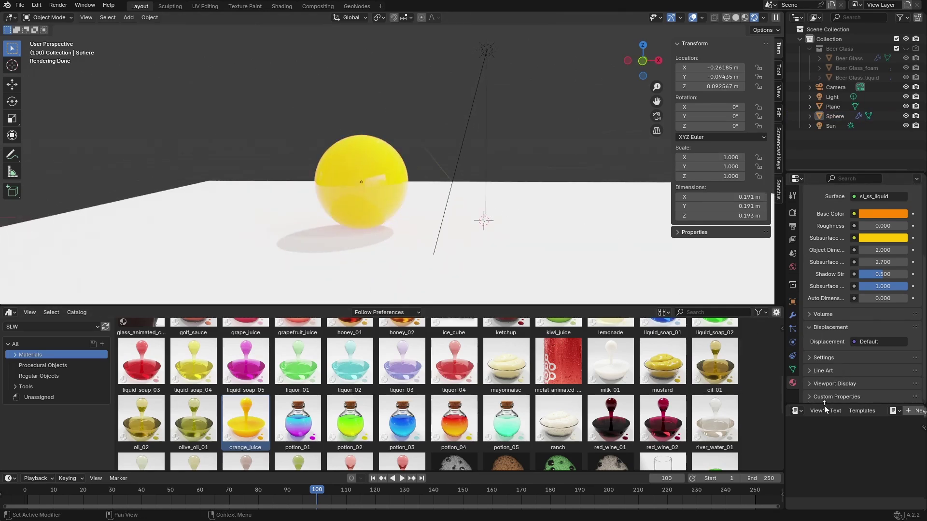
left_click_drag(824, 404, 824, 441)
left_click(793, 212)
scroll(846, 329, "down", 8)
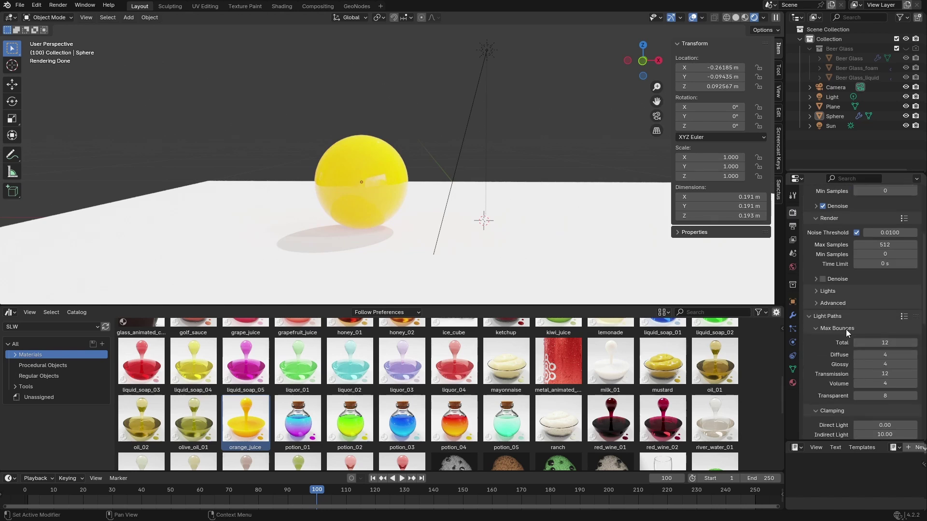
Check the Look options in the render settings' Color Management section and select the yellow sphere
scroll(840, 357, "down", 5)
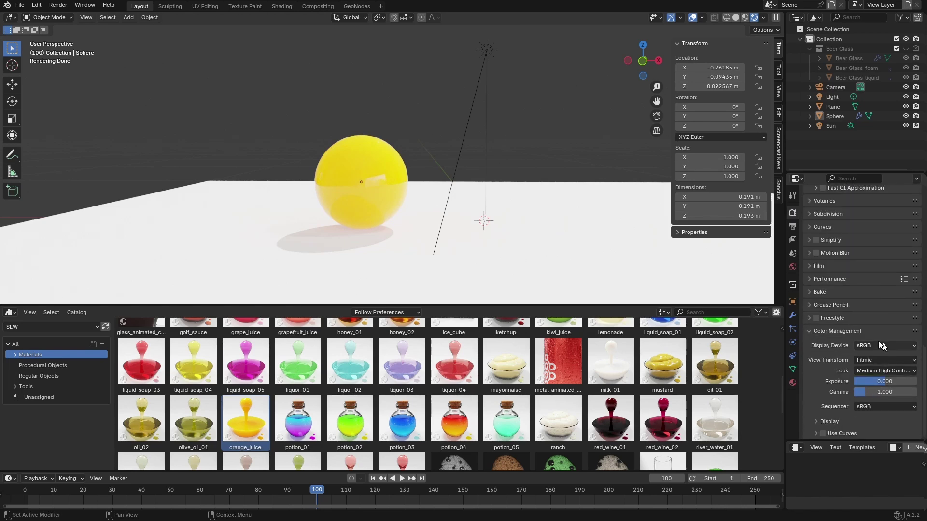
left_click(877, 371)
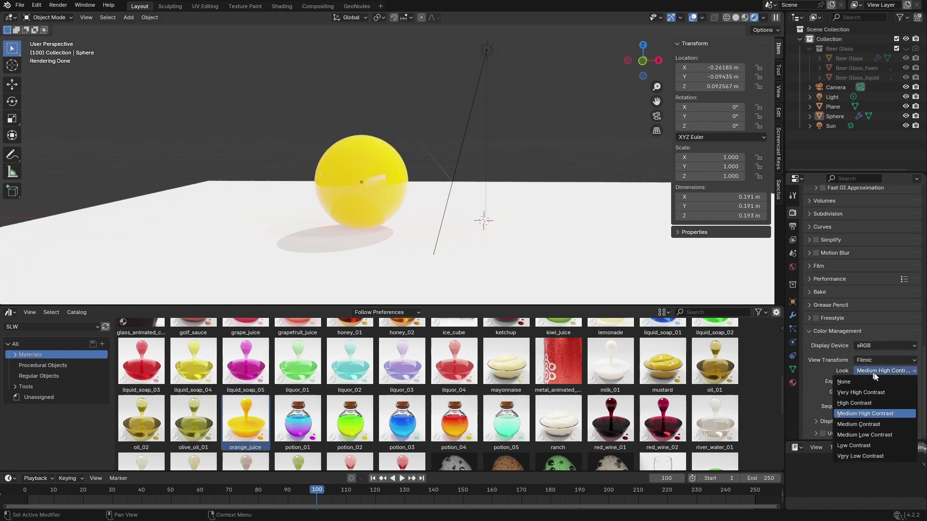
left_click(872, 369)
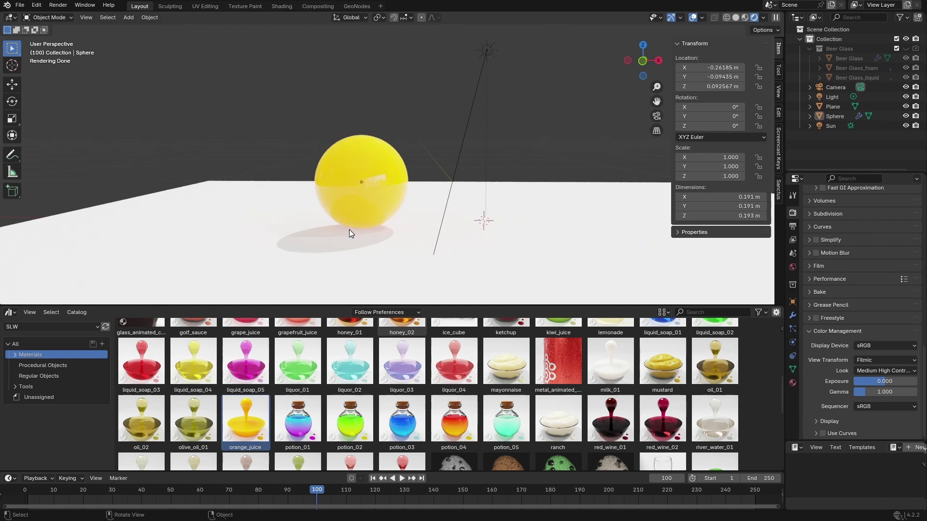
left_click(372, 182)
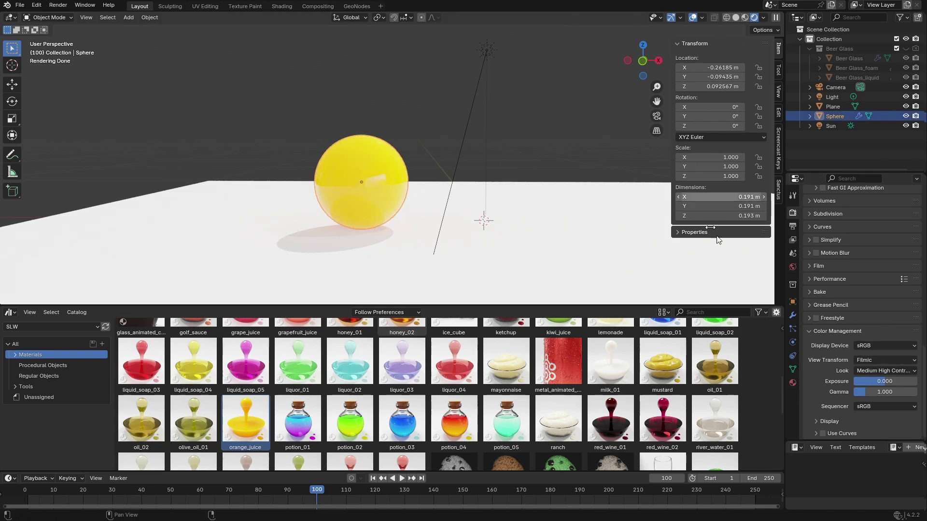
Try the AgX view transform on the sphere's render and set it back to Filmic
left_click(878, 360)
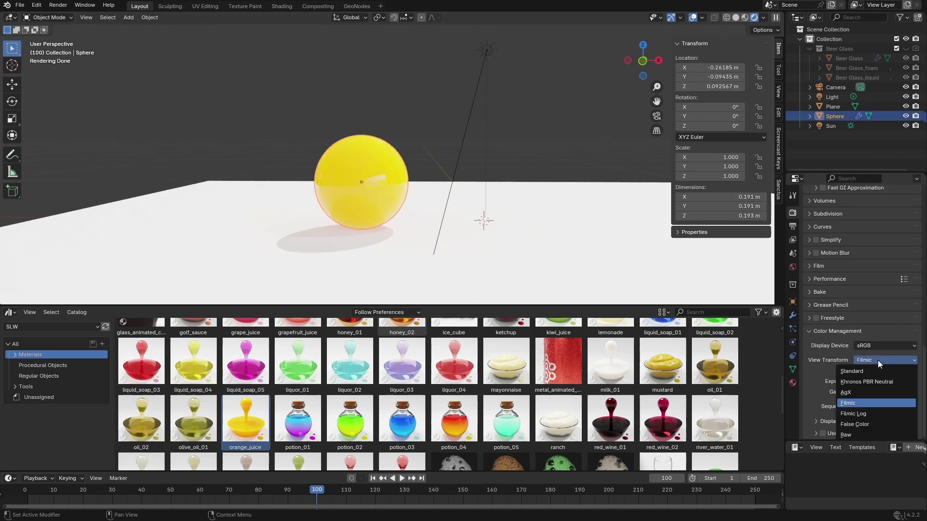
left_click(859, 390)
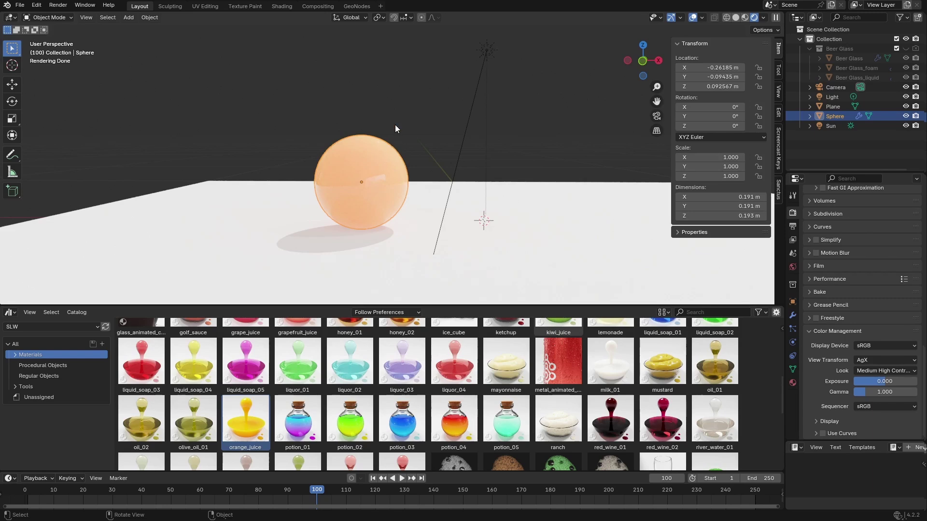
left_click(394, 125)
middle_click_drag(438, 166, 364, 200)
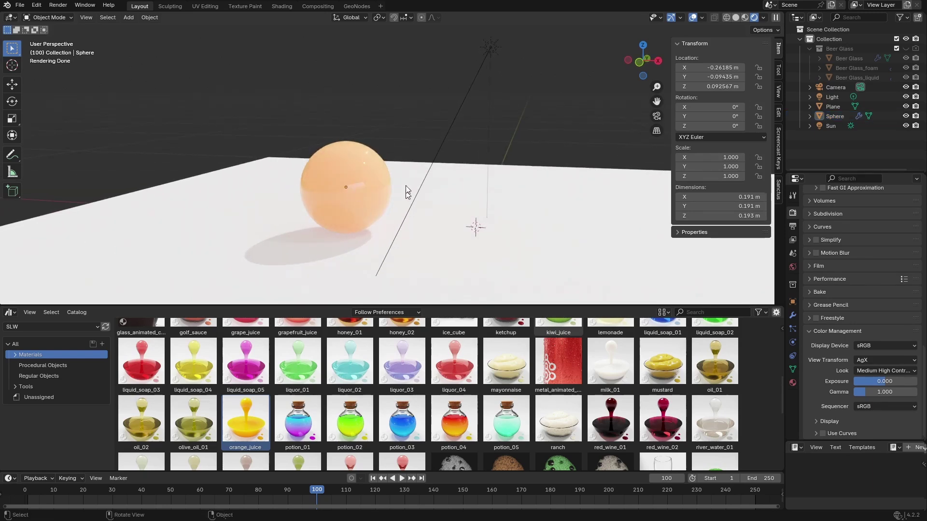
middle_click_drag(408, 150, 422, 154)
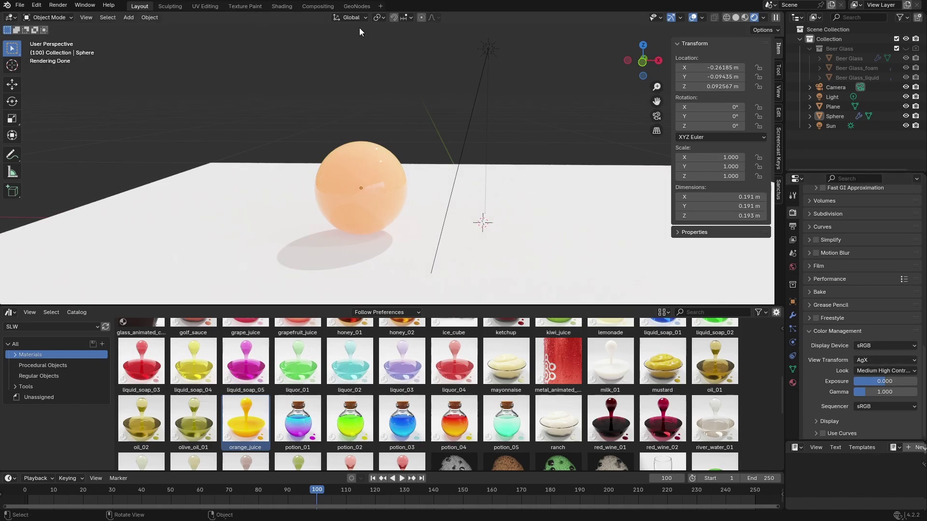
left_click(869, 360)
left_click(867, 353)
Apply the honey_02 material from the asset library to the sphere
scroll(468, 201, "down", 4)
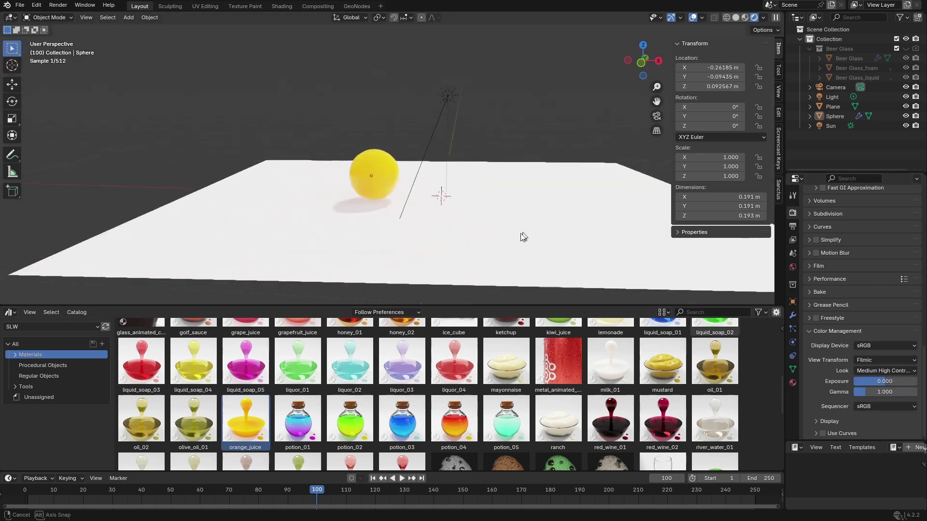
middle_click_drag(522, 238, 504, 247)
scroll(352, 416, "up", 3)
scroll(312, 405, "up", 1)
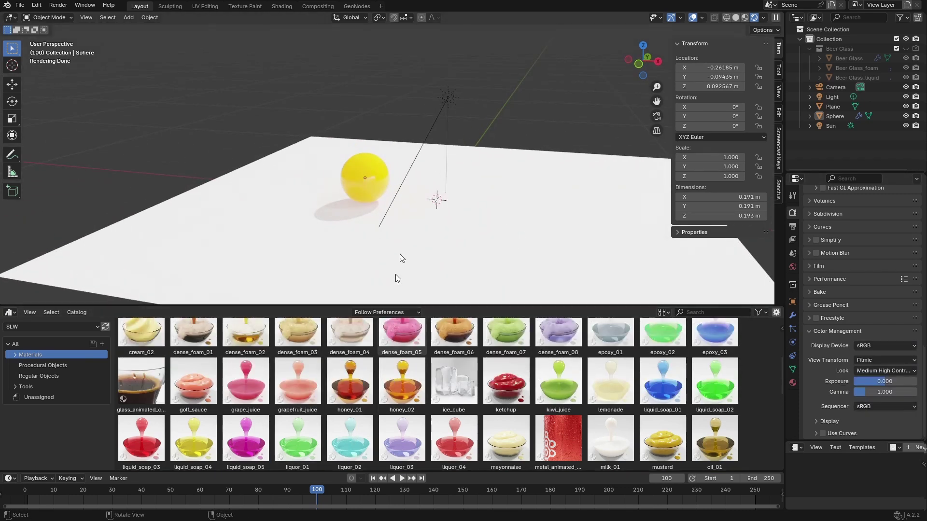
middle_click_drag(401, 254, 417, 241)
left_click(394, 180)
scroll(386, 229, "up", 4)
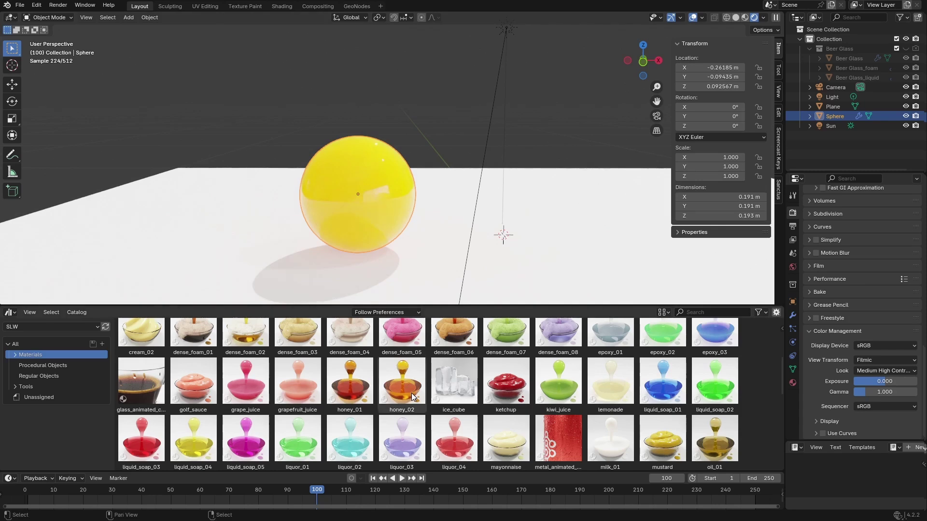
left_click_drag(401, 381, 364, 204)
scroll(240, 420, "down", 5)
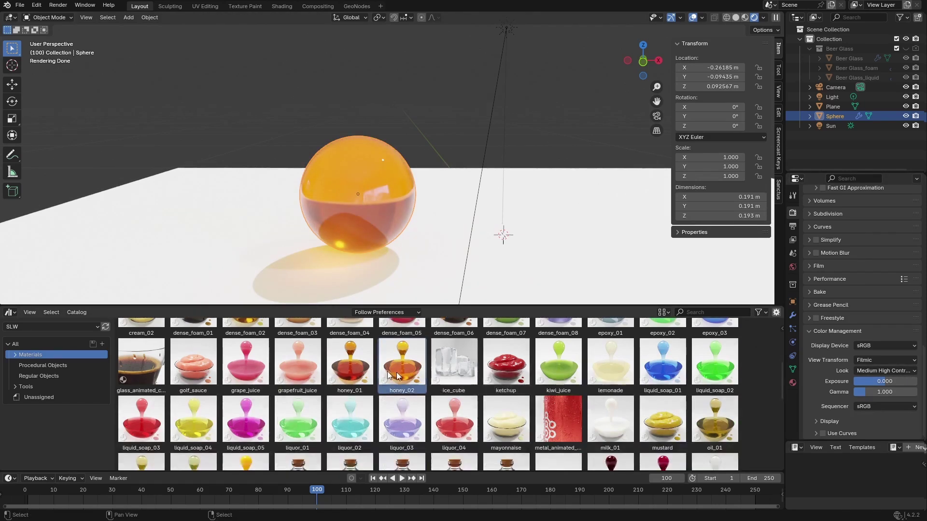
scroll(240, 420, "down", 3)
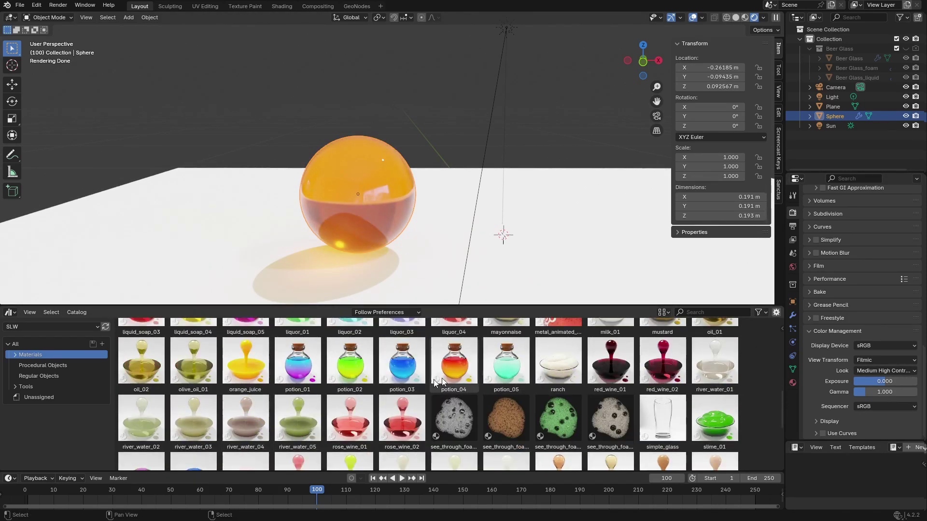
scroll(463, 373, "down", 7)
scroll(464, 373, "up", 15)
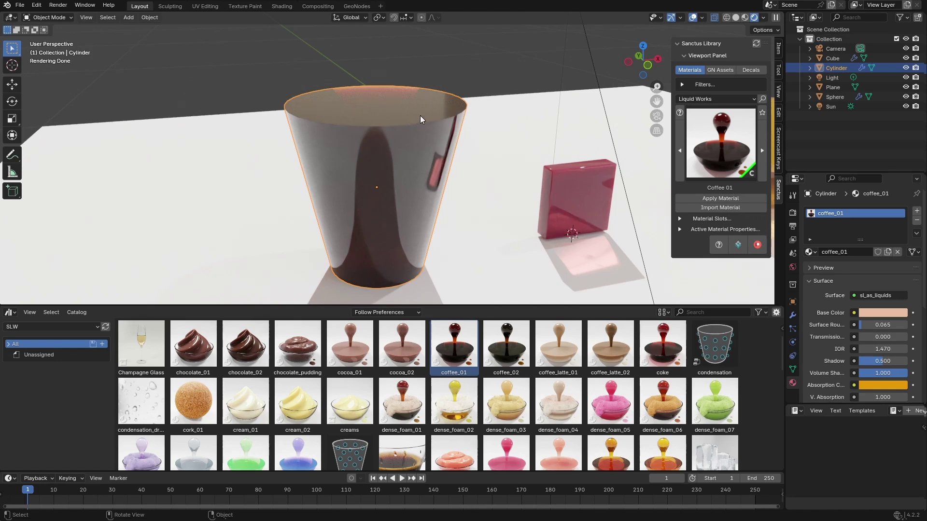
Inset the top face of the coffee cylinder by about 0.012 m and lower it about 0.006 m along Z
key("Tab")
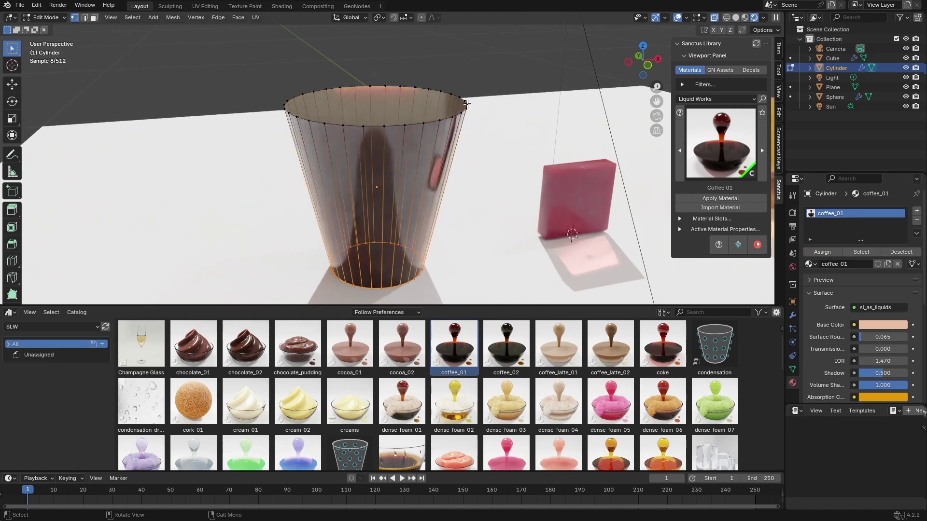
left_click(466, 104, "alt")
key("i")
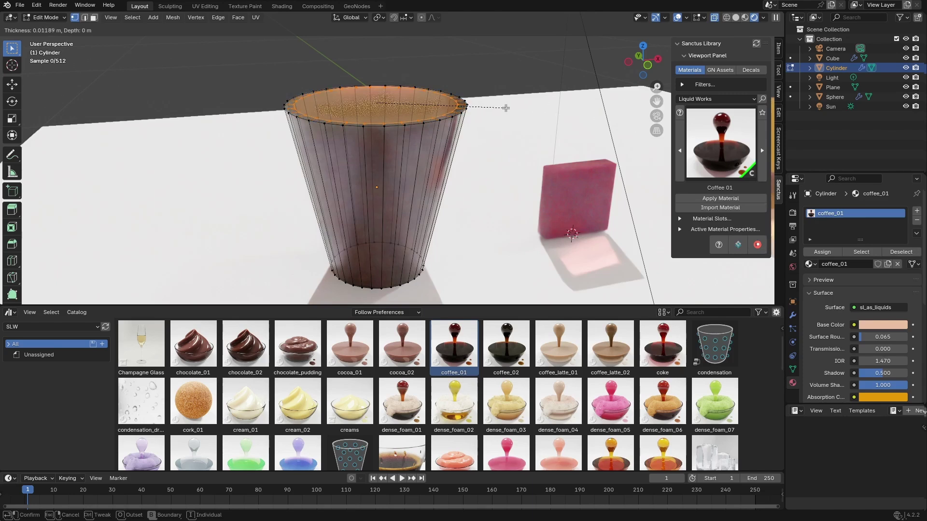
left_click(504, 107)
key("g")
key("z")
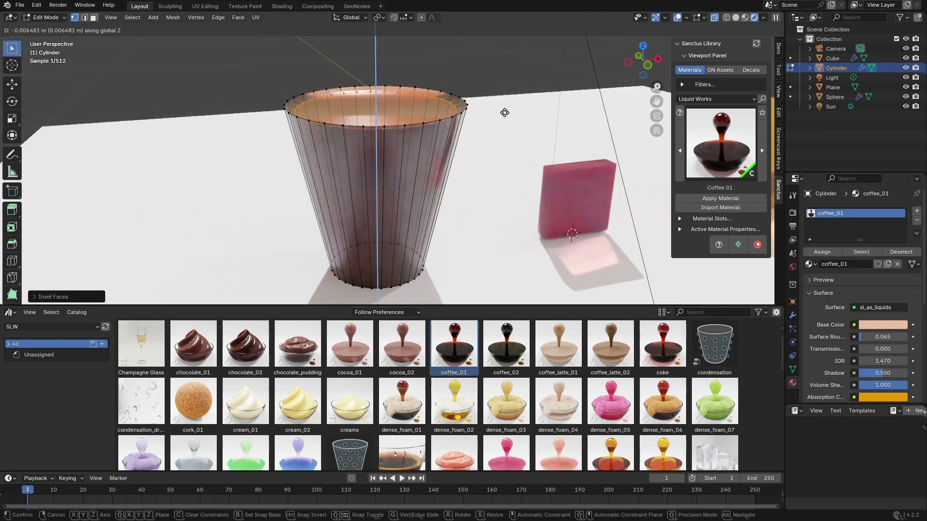
left_click(505, 112)
Bevel the lowered top face's edges by about 0.004 m with 4 segments, then return to Object Mode and deselect the cylinder
key("ctrl+b")
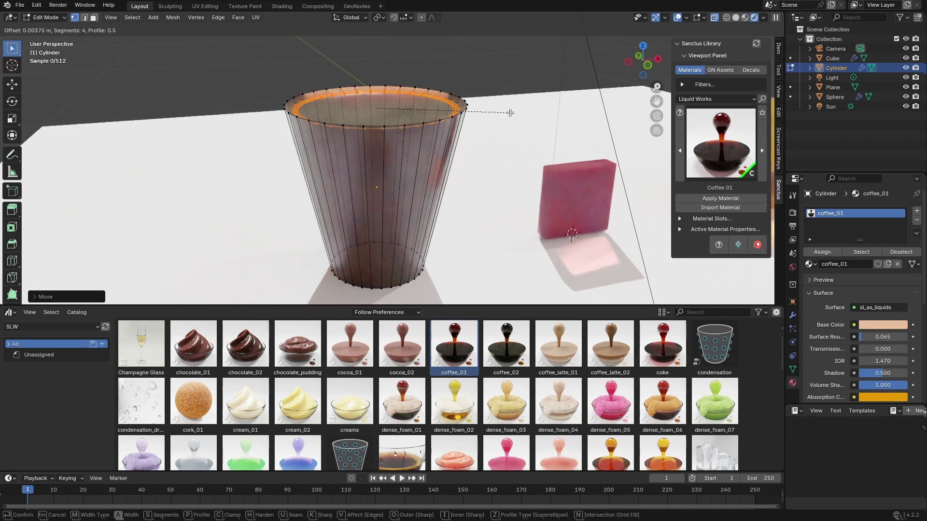
left_click(512, 112)
key("Tab")
key("alt+a")
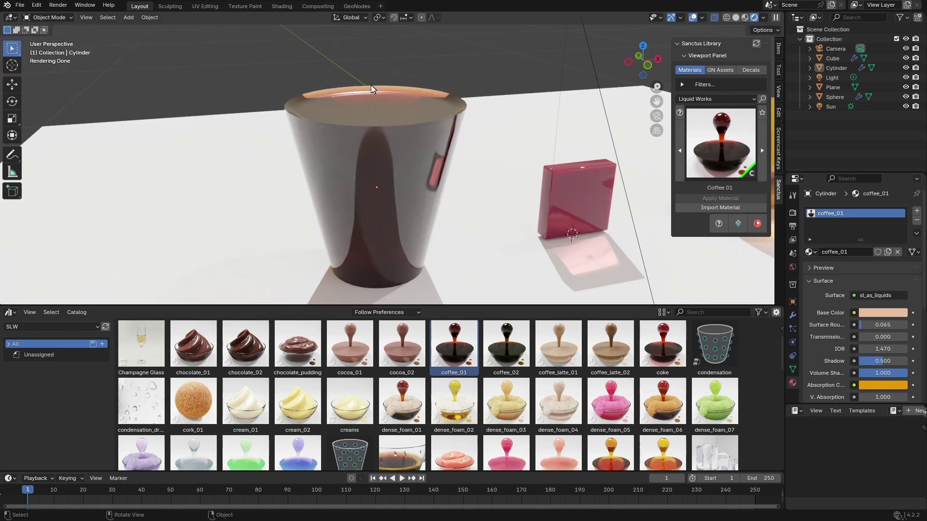
Duplicate the coffee cylinder, scale the copy to about 0.133, place it beside the original and deselect it
middle_click_drag(514, 125, 498, 138)
middle_click_drag(395, 166, 404, 150)
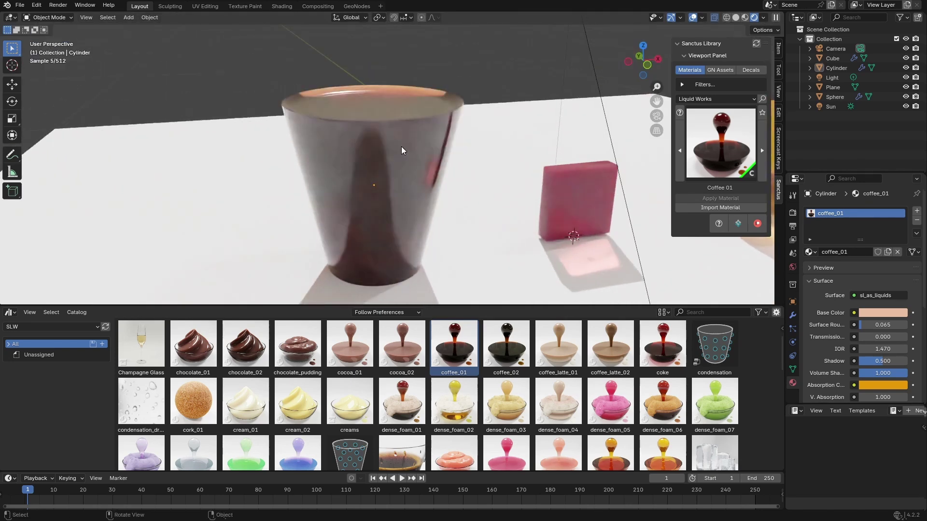
left_click(403, 149)
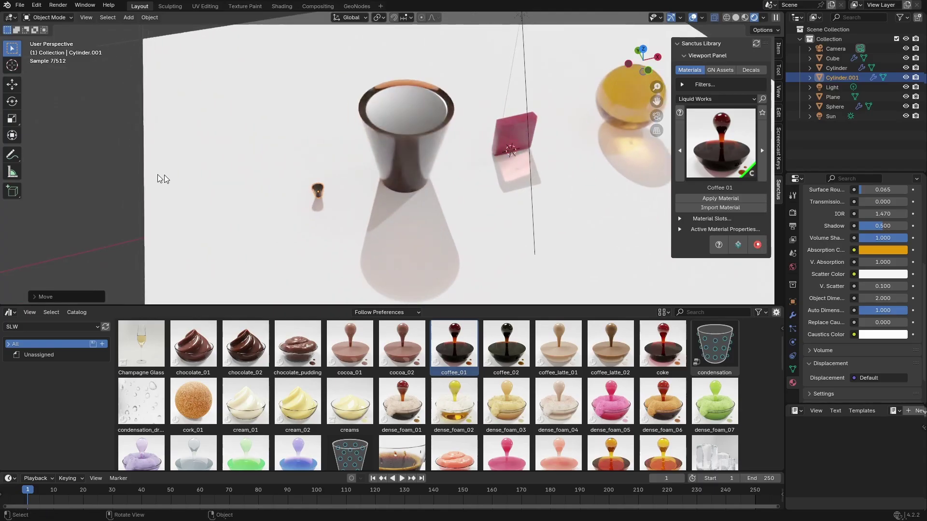
left_click(127, 166)
Show the small cylinder's transform values and enlarge the 3D viewport to compare both cylinders
middle_click_drag(348, 214, 368, 181)
scroll(343, 195, "up", 3)
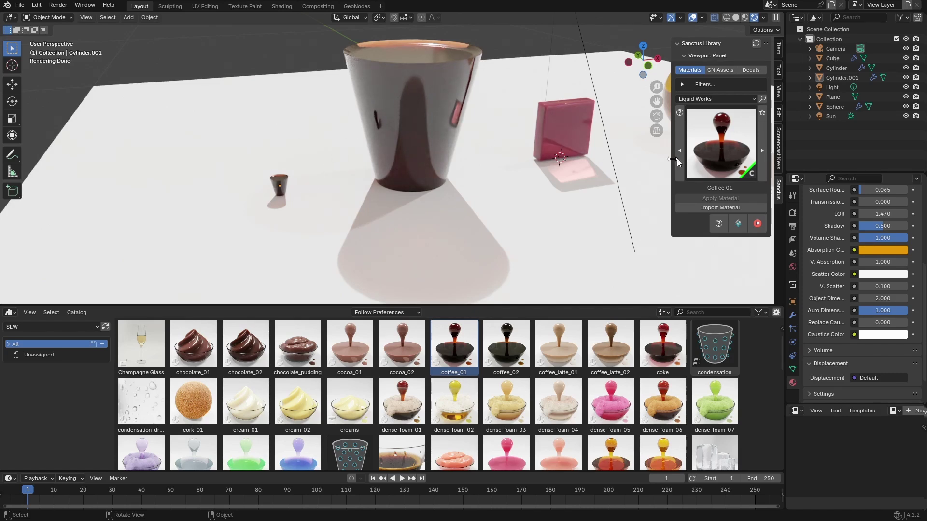
left_click(778, 48)
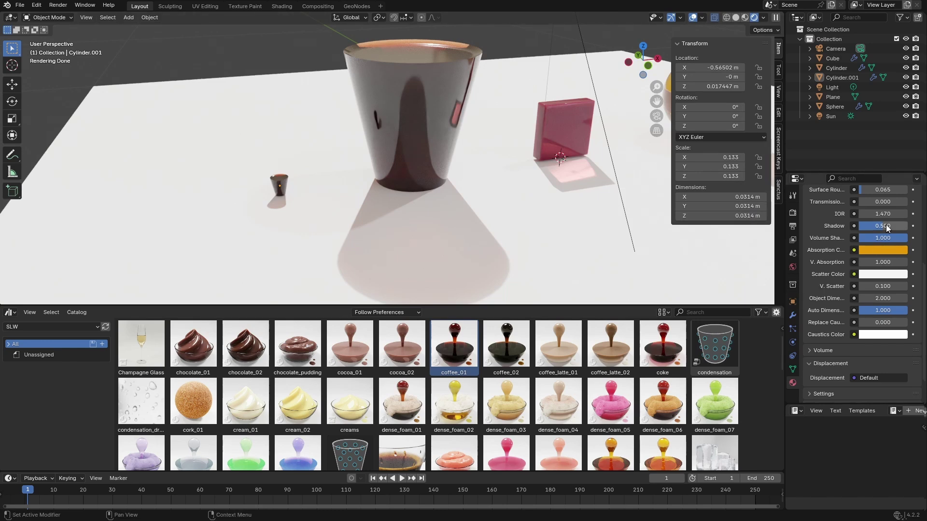
scroll(888, 229, "up", 1)
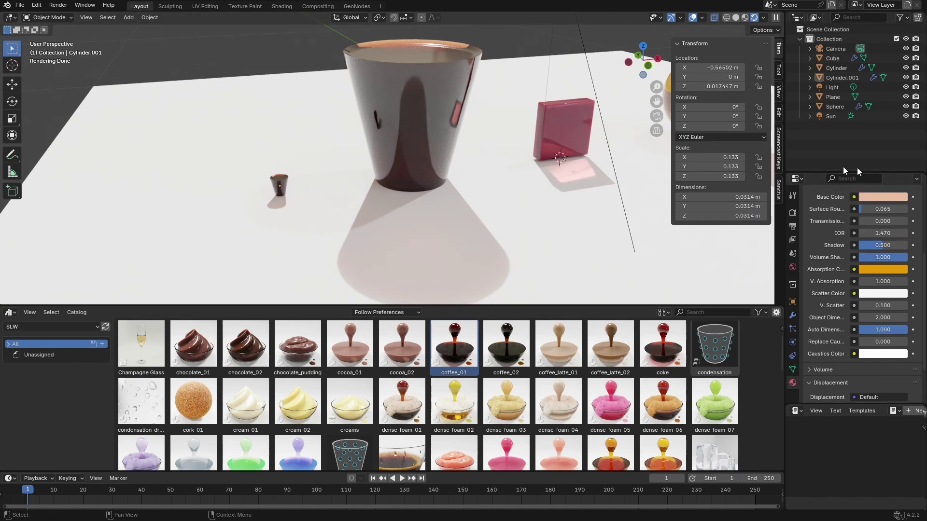
scroll(387, 159, "up", 3)
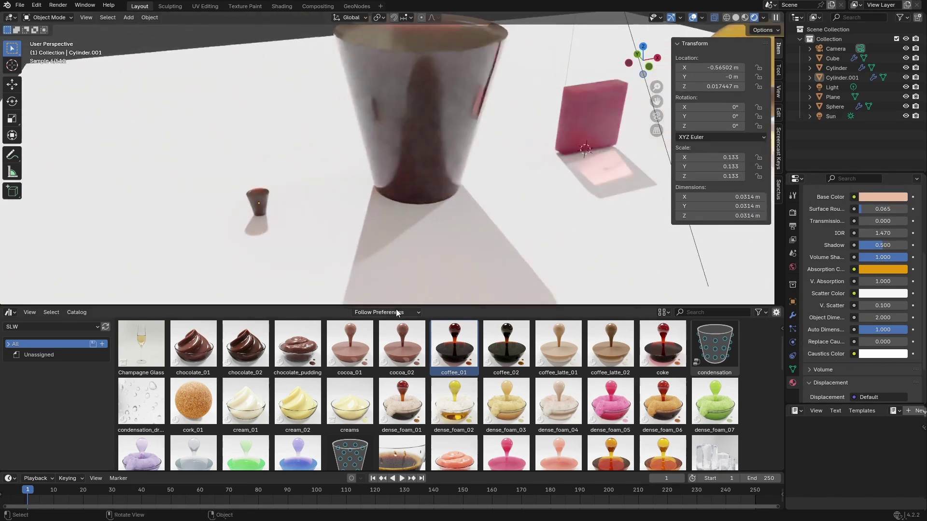
left_click_drag(396, 307, 424, 454)
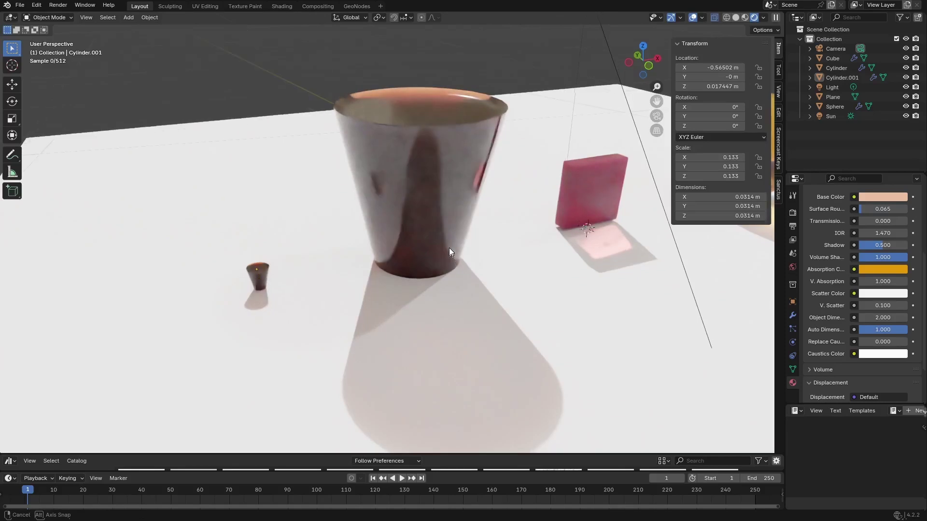
middle_click_drag(449, 247, 443, 248)
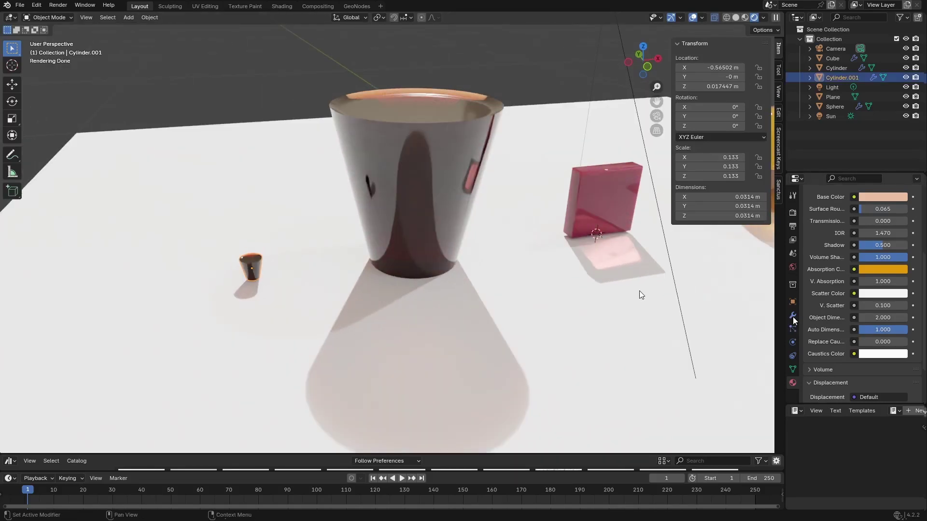
key("alt+a")
middle_click_drag(385, 229, 380, 218)
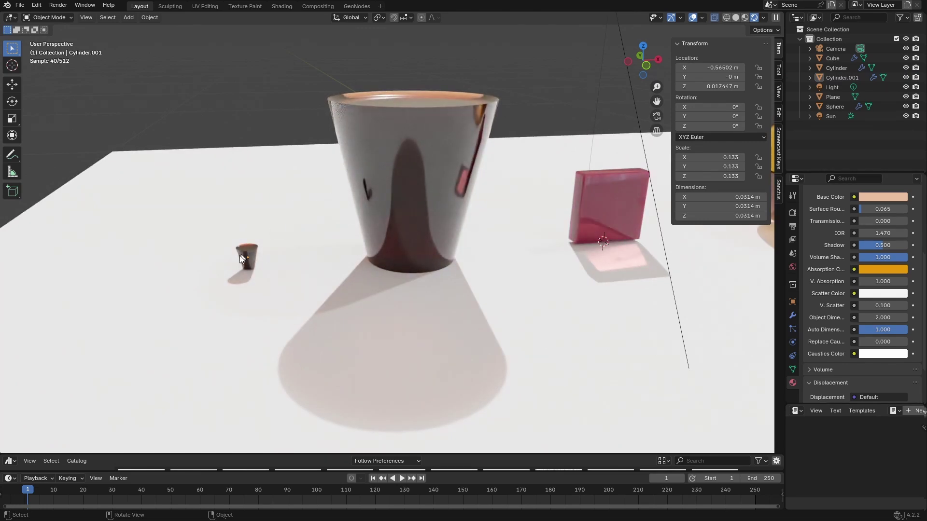
mouse_move(364, 160)
middle_mouse_down()
mouse_move(376, 160)
mouse_move(367, 164)
middle_mouse_up()
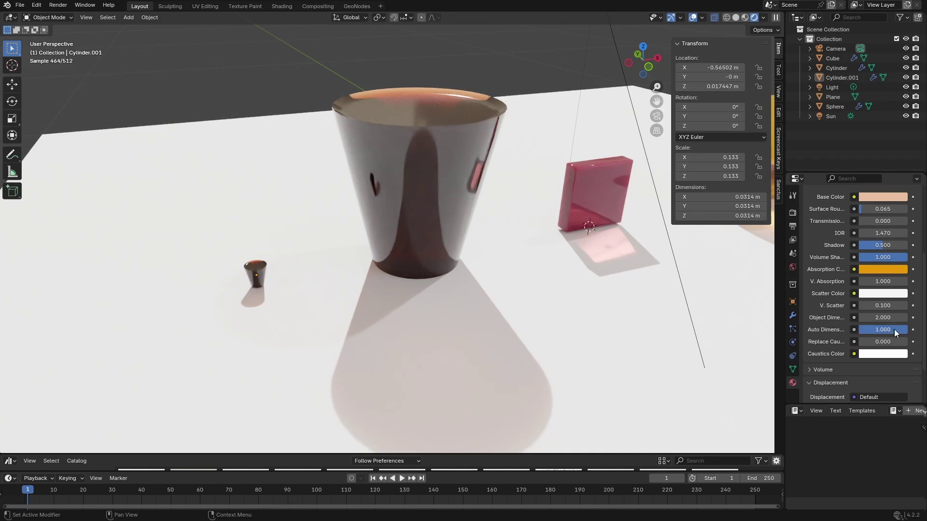
Set the coffee_01 material's Auto Dimensions to 0 and Object Dimensions to 0.15, then deselect the small cylinder
left_click_drag(903, 333, 881, 333)
left_click_drag(881, 333, 853, 333)
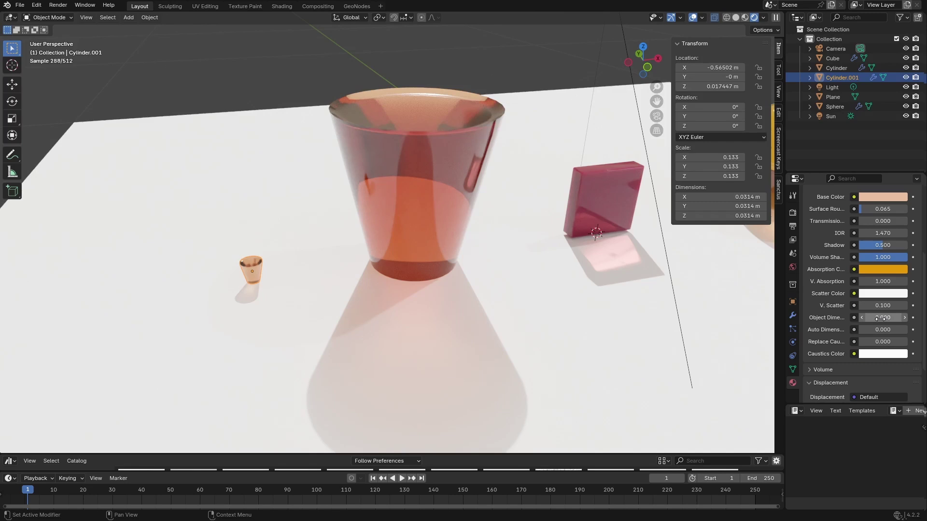
left_click_drag(880, 318, 850, 317)
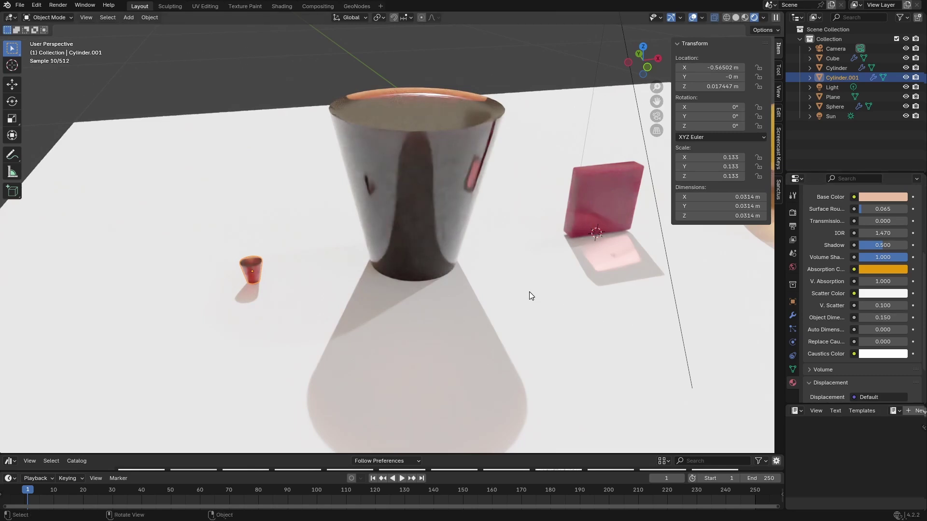
middle_click_drag(527, 290, 522, 283)
left_click(300, 114)
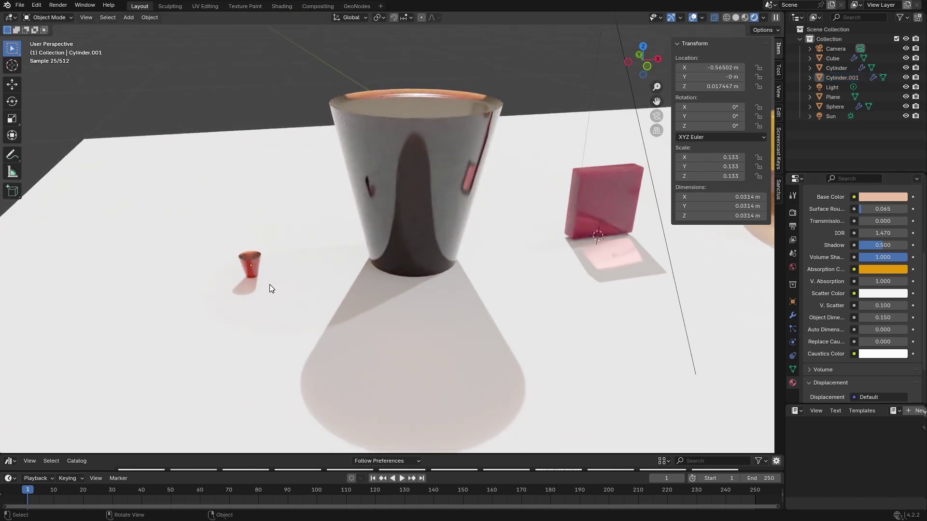
Try raising Auto Dimensions on the coffee_01 material, return it to 0 and set Object Dimensions to 0.3
middle_click_drag(270, 268, 408, 219)
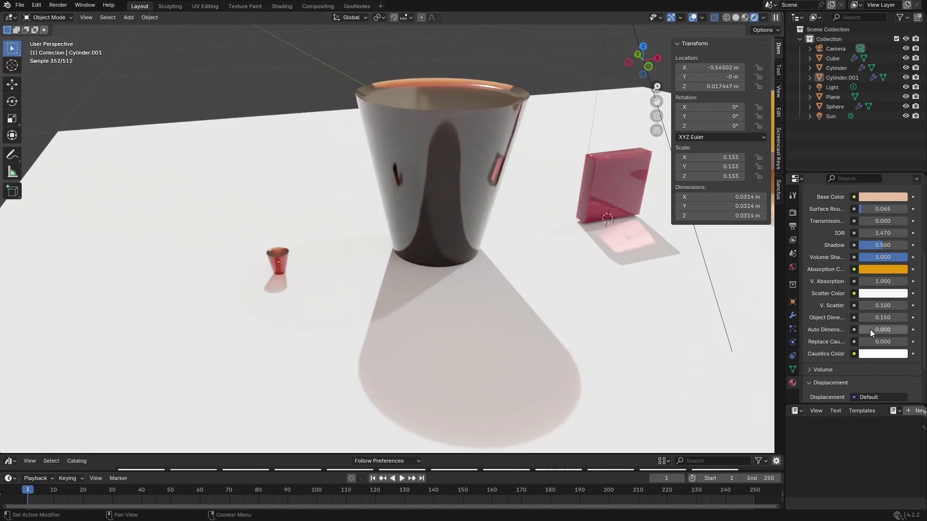
left_click_drag(872, 332, 918, 332)
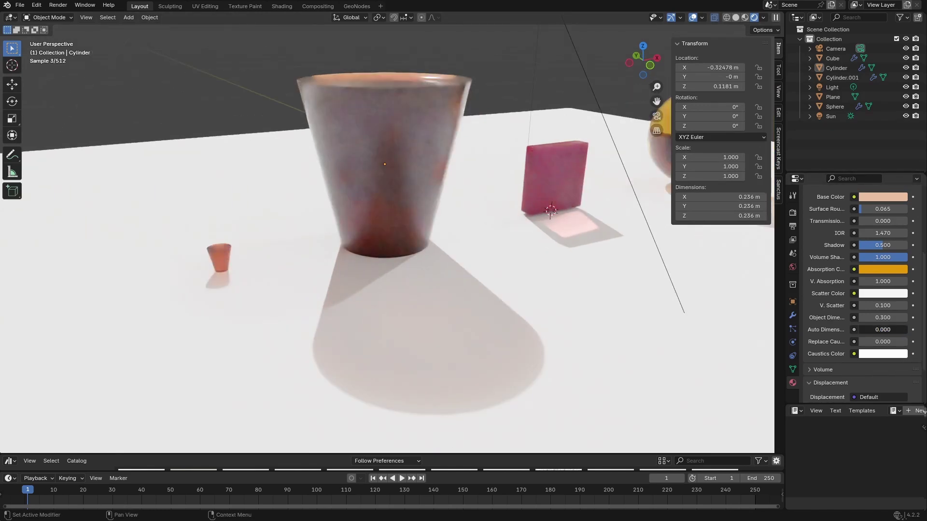
middle_click_drag(369, 156, 351, 157)
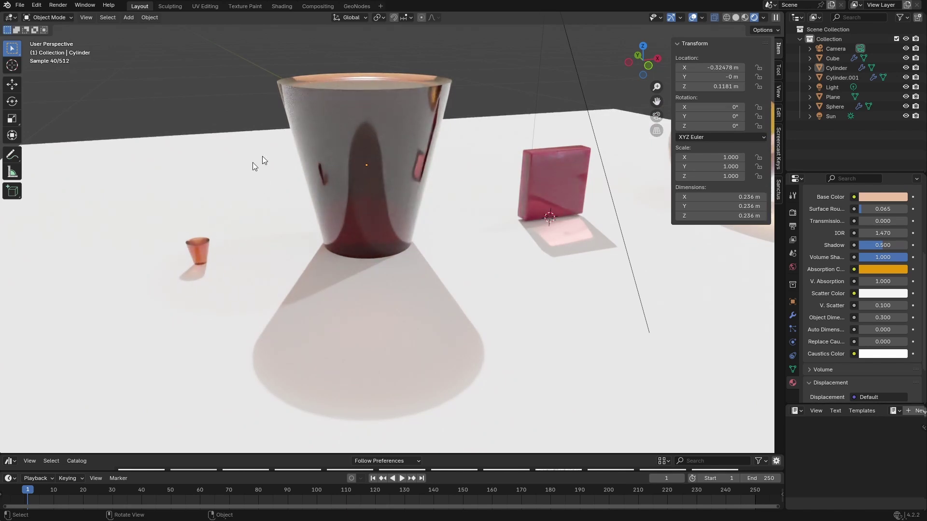
Set the coffee_01 material's Auto Dimensions to 1 and compare how the large and small cylinders render
middle_click_drag(330, 176, 365, 158)
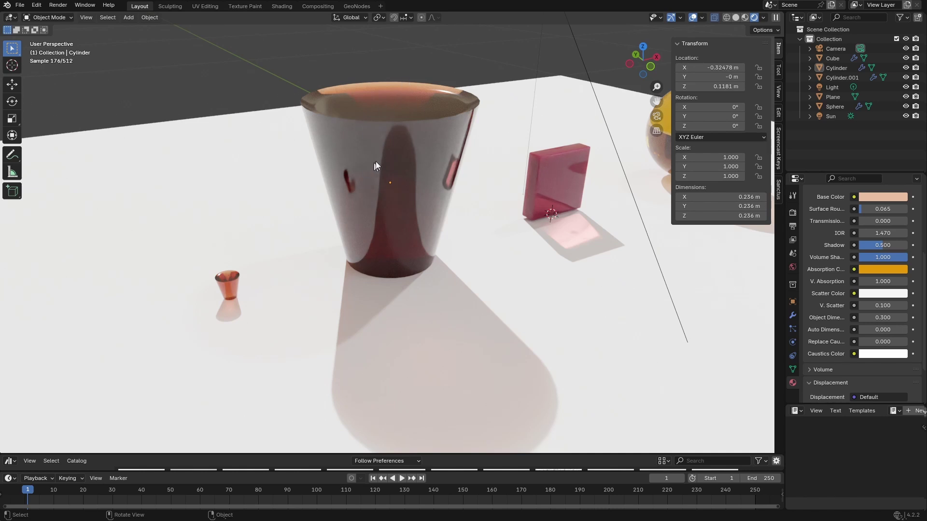
middle_click_drag(342, 227, 337, 221)
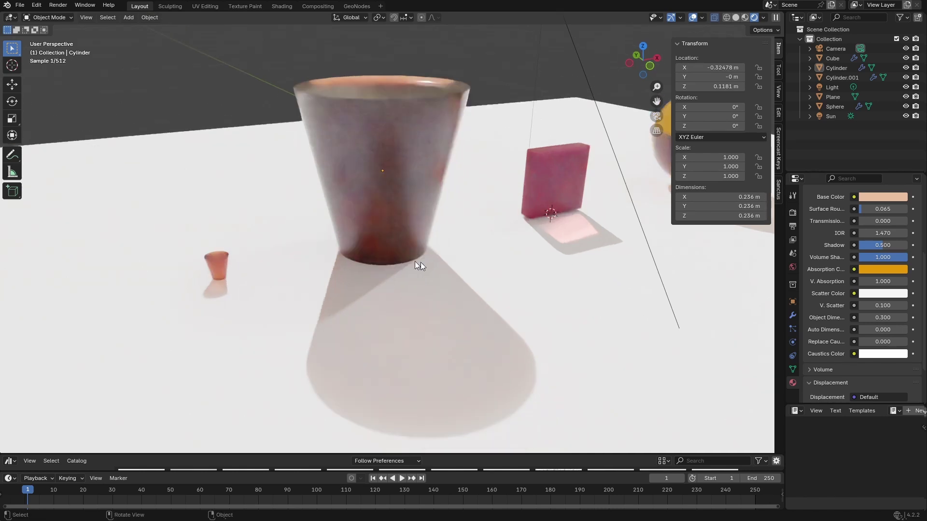
left_click_drag(869, 330, 910, 331)
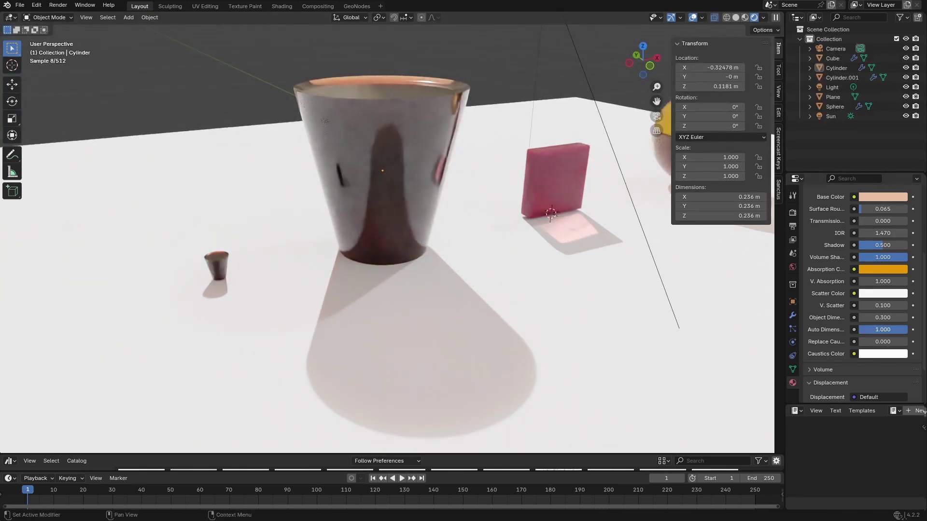
scroll(496, 260, "down", 5)
middle_click_drag(495, 259, 455, 255)
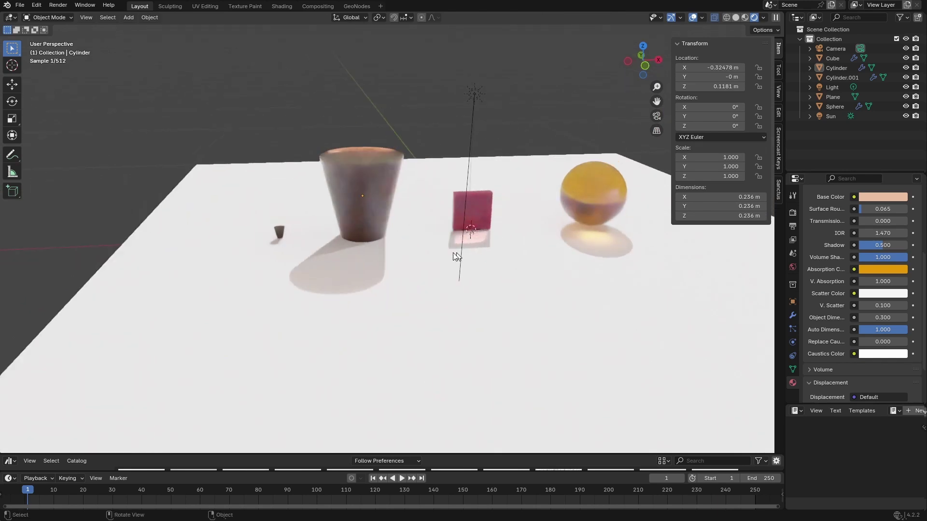
scroll(426, 212, "down", 3)
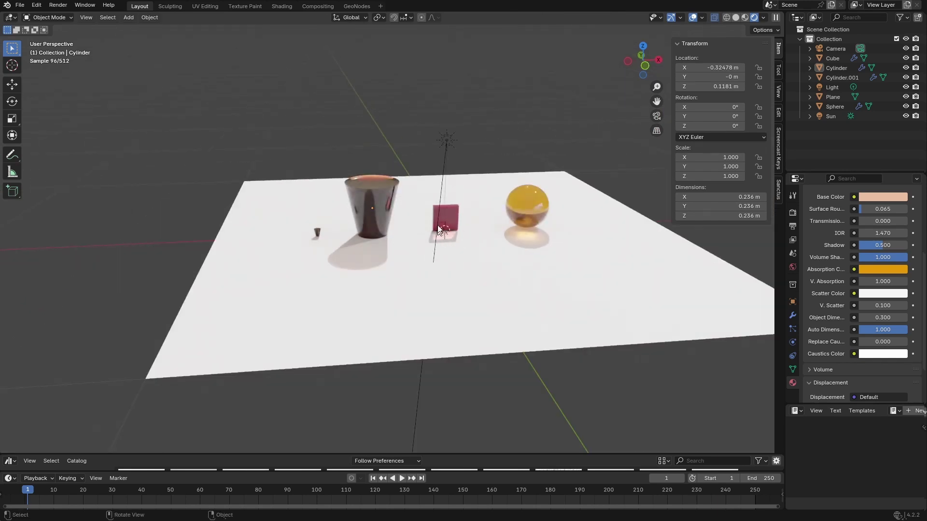
scroll(456, 232, "up", 2)
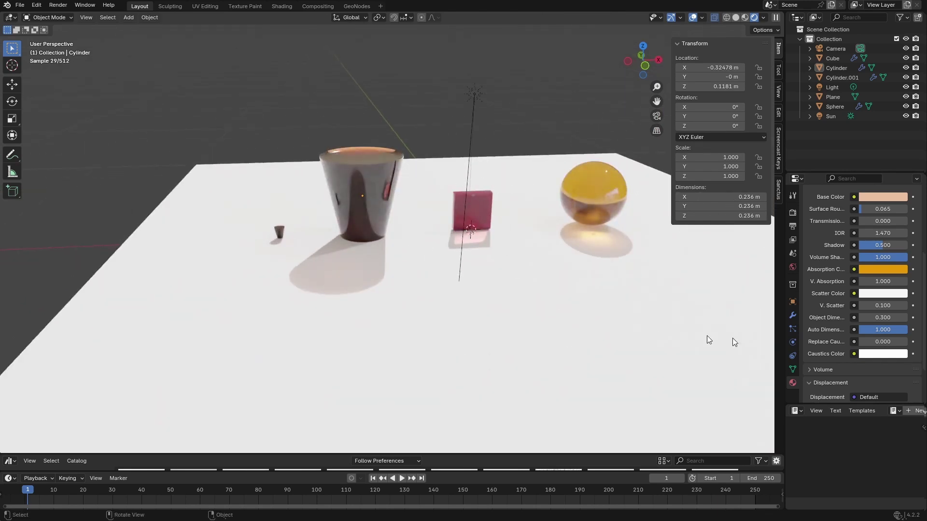
middle_click_drag(396, 208, 507, 279)
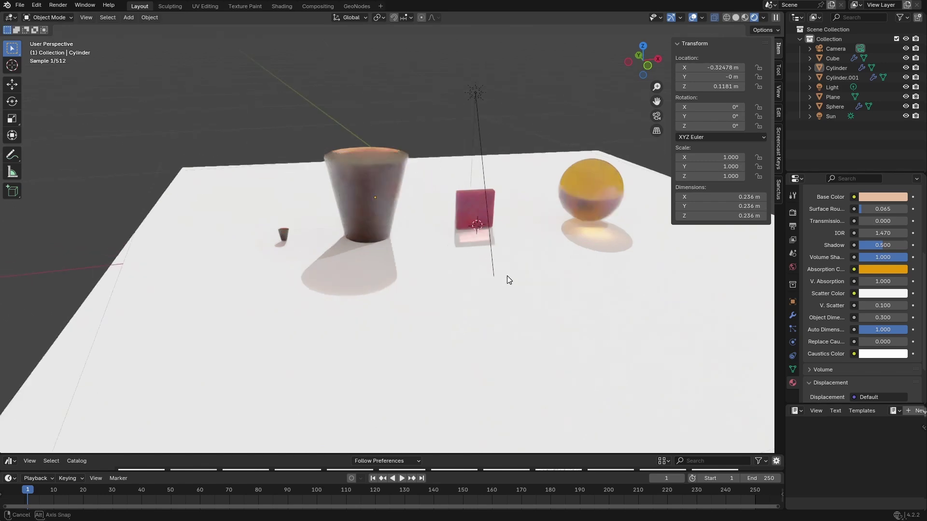
scroll(412, 285, "up", 4)
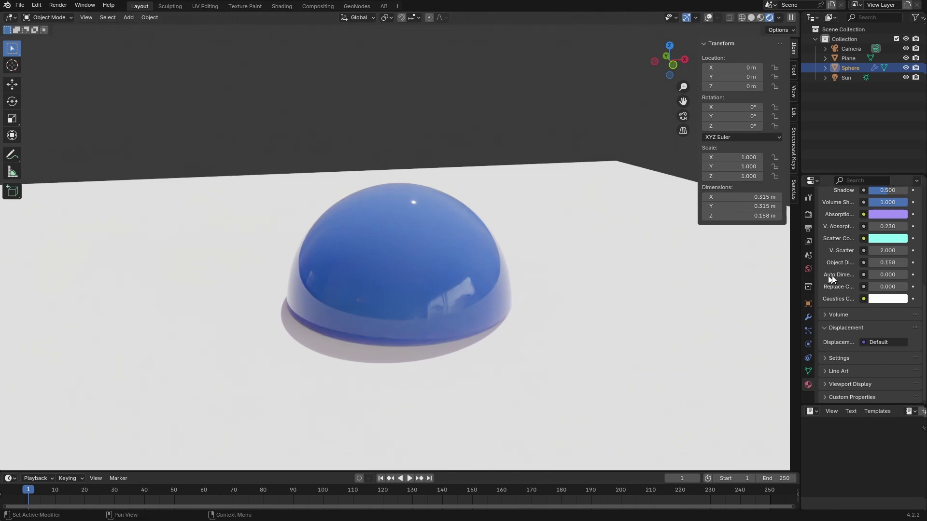
Set the blue dome material's Auto Dimensions to 1 and inspect the dome
middle_click_drag(585, 280, 585, 274)
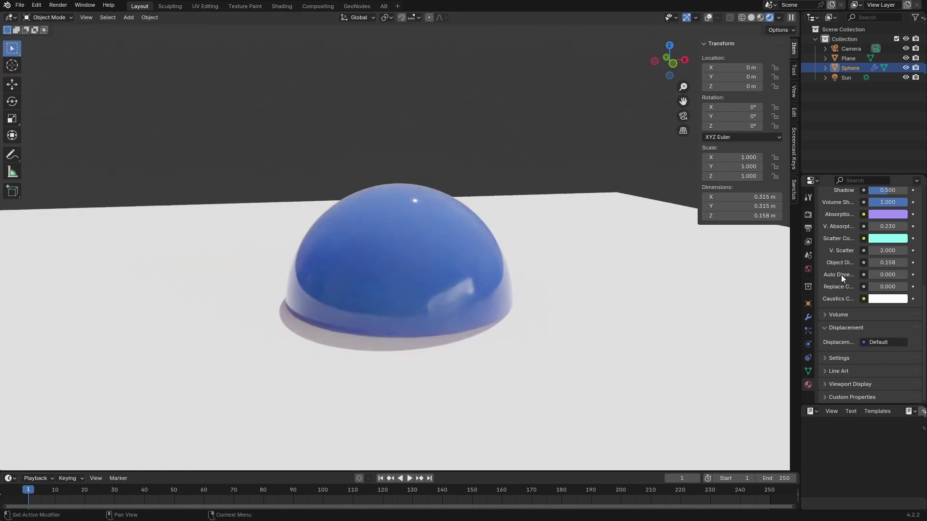
middle_click_drag(543, 256, 543, 257)
middle_click_drag(421, 253, 464, 251)
scroll(459, 253, "down", 2)
scroll(464, 251, "up", 1)
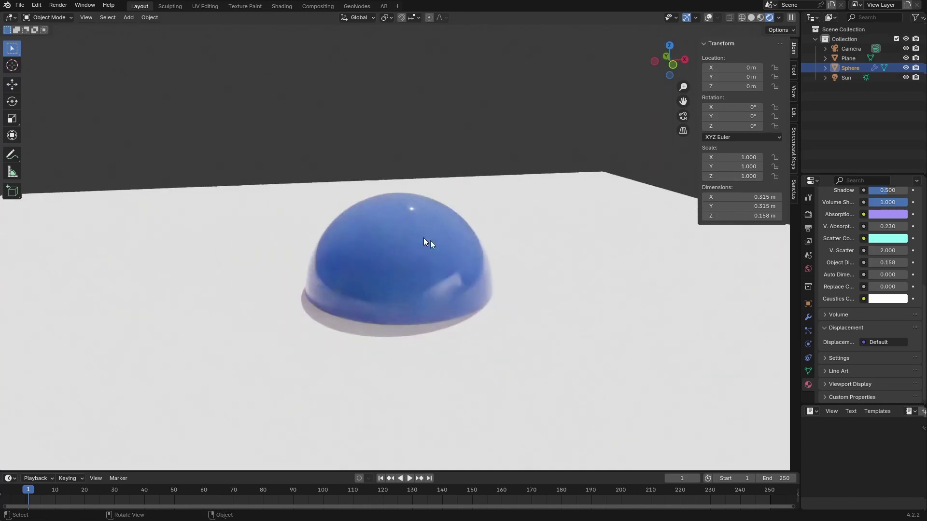
left_click_drag(869, 275, 907, 275)
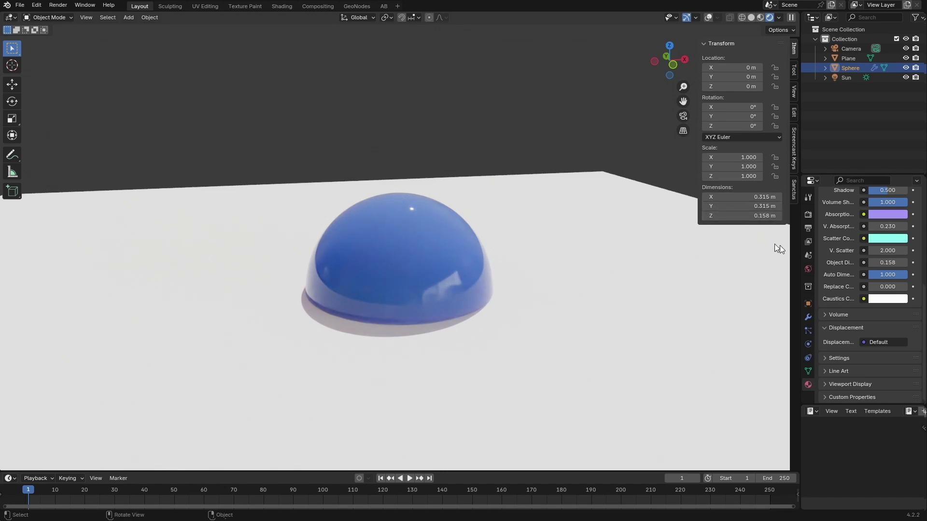
scroll(561, 295, "up", 2)
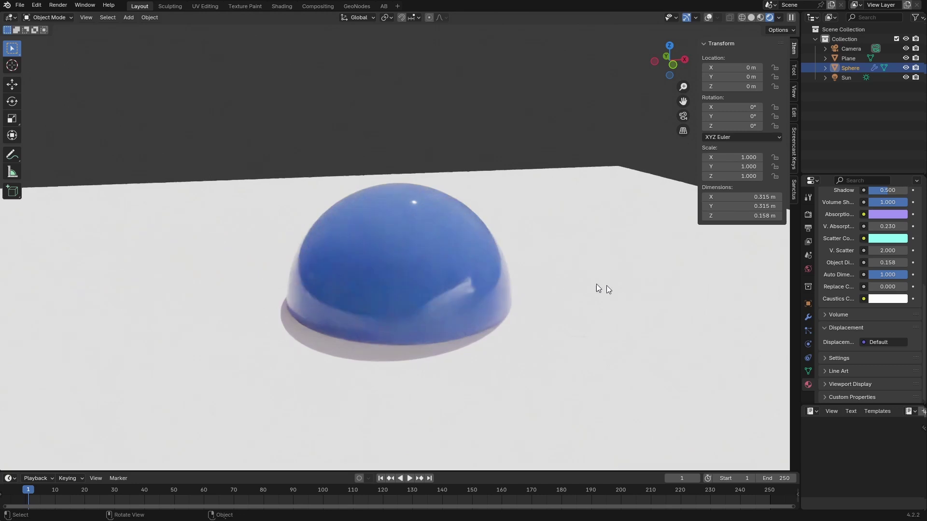
middle_click_drag(562, 293, 577, 289)
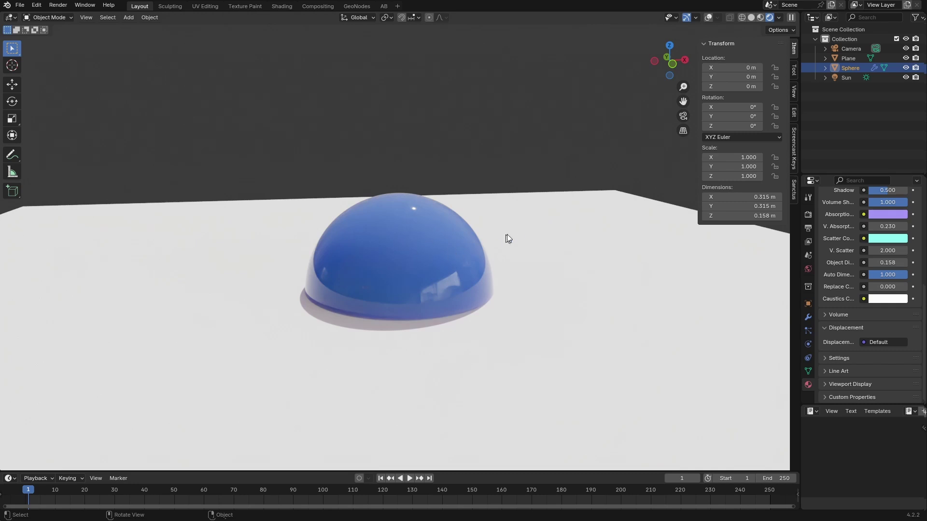
Try flattening the blue dome along Z with Auto Dimensions on, then cancel the scaling
key("s")
key("z")
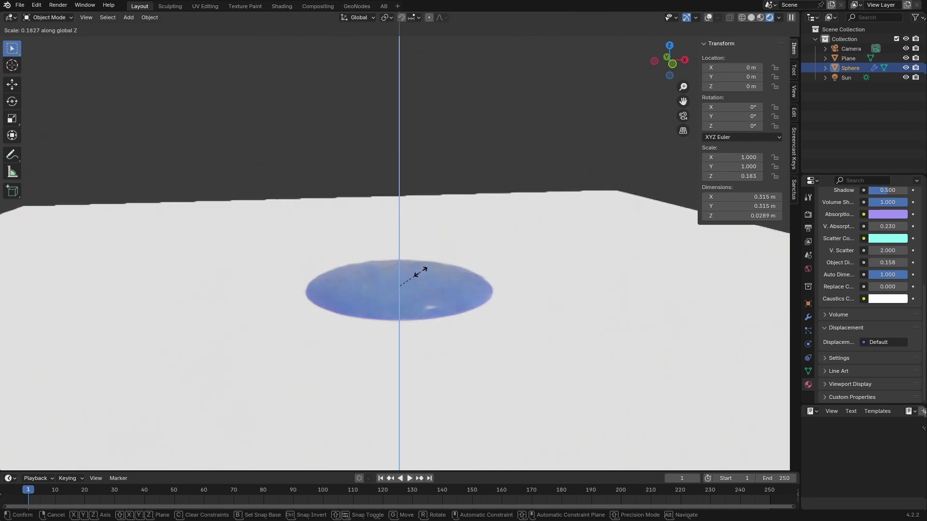
right_click(448, 253)
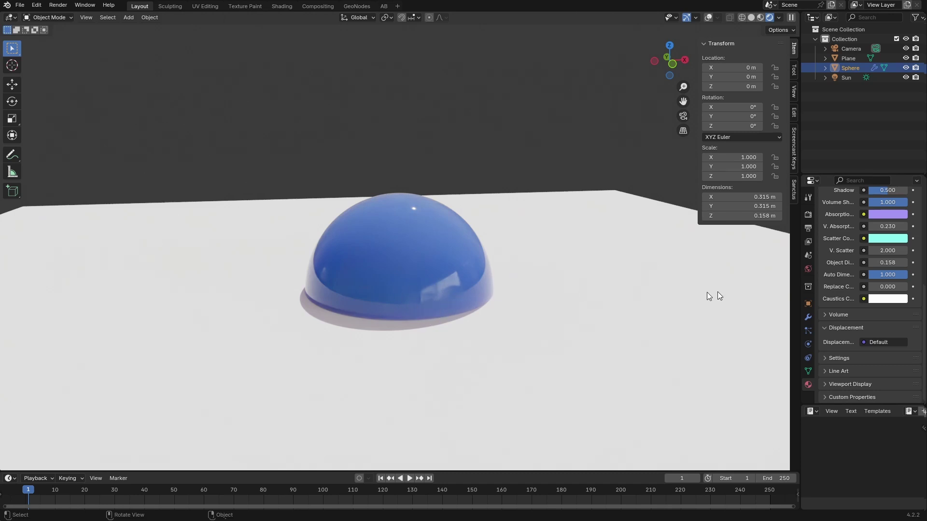
Set the blue dome material's Auto Dimensions to 0 and flatten the dome along Z to a scale of about 0.065
left_click_drag(899, 274, 856, 275)
key("s")
key("z")
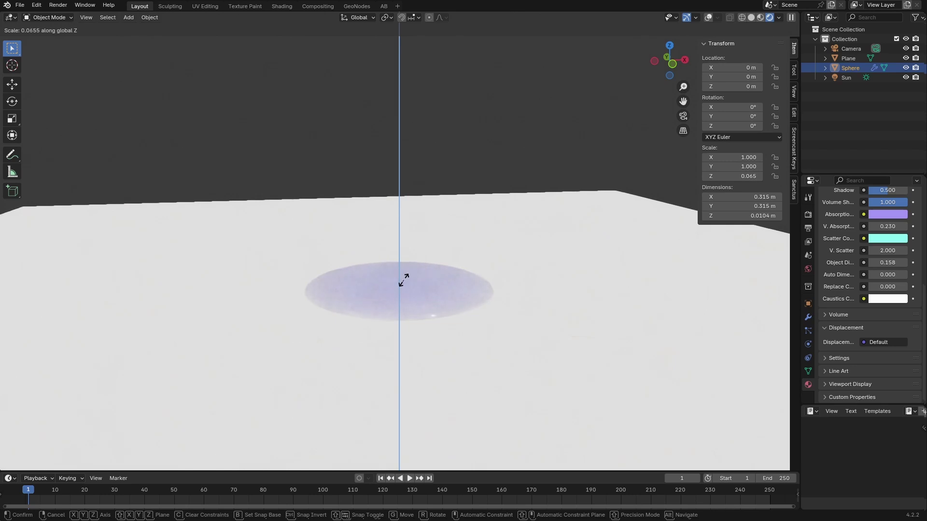
left_click(403, 280)
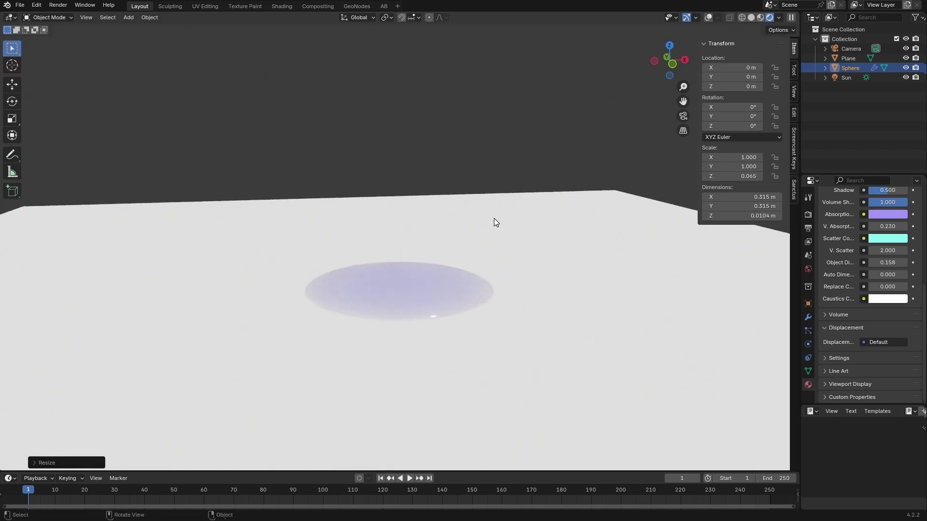
Scale the flattened dome back up along Z to about 0.438
key("s")
key("z")
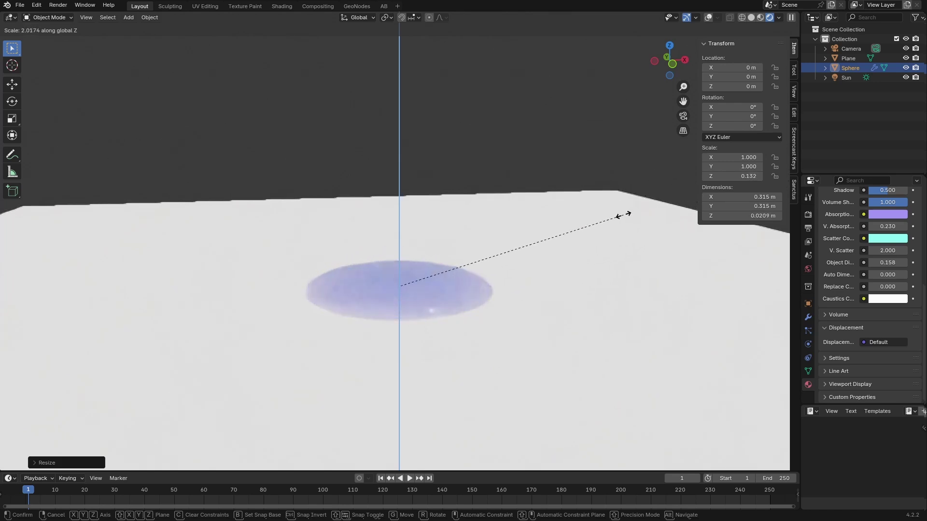
left_click(357, 103)
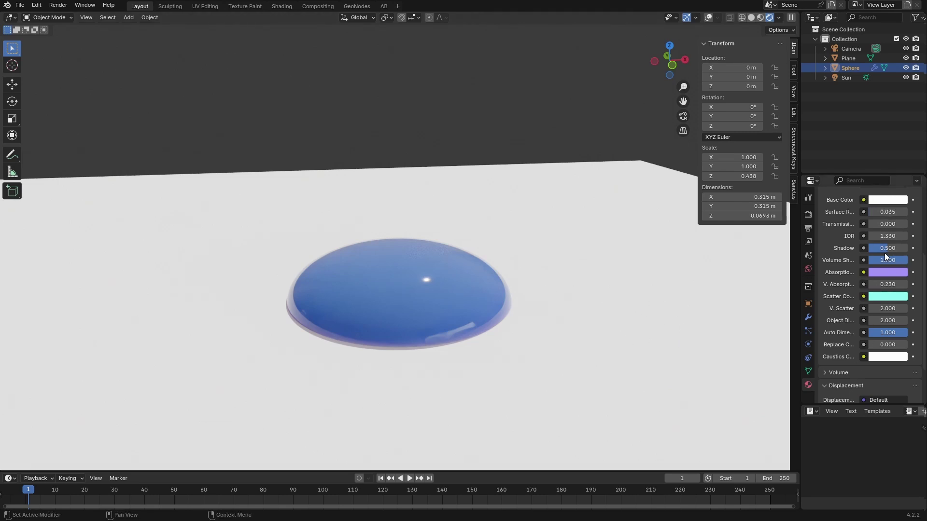
Set the dome material's Object Dimensions to 0.0693, matching its Z dimension, and Auto Dimensions to 0
left_click_drag(891, 249, 888, 250)
left_click(885, 320)
key("Return")
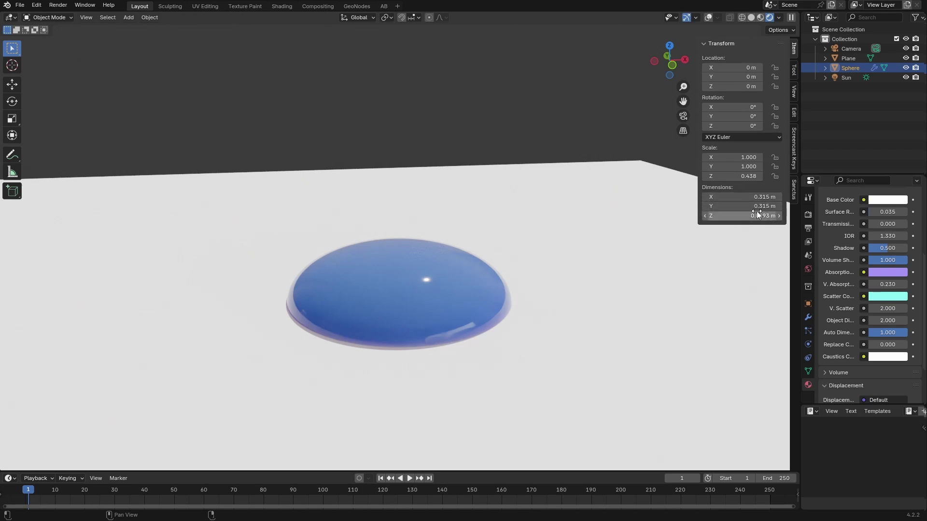
left_click(887, 320)
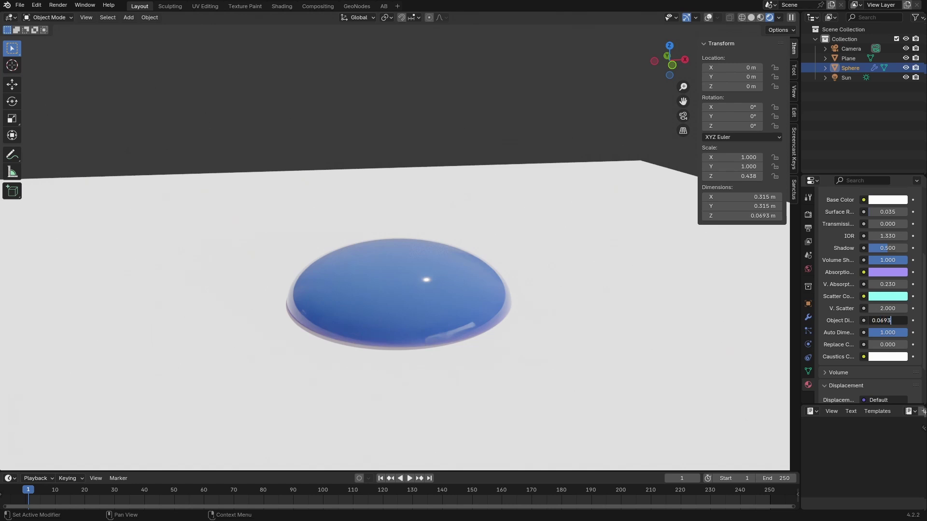
type("0.0693")
key("Return")
left_click_drag(895, 332, 868, 333)
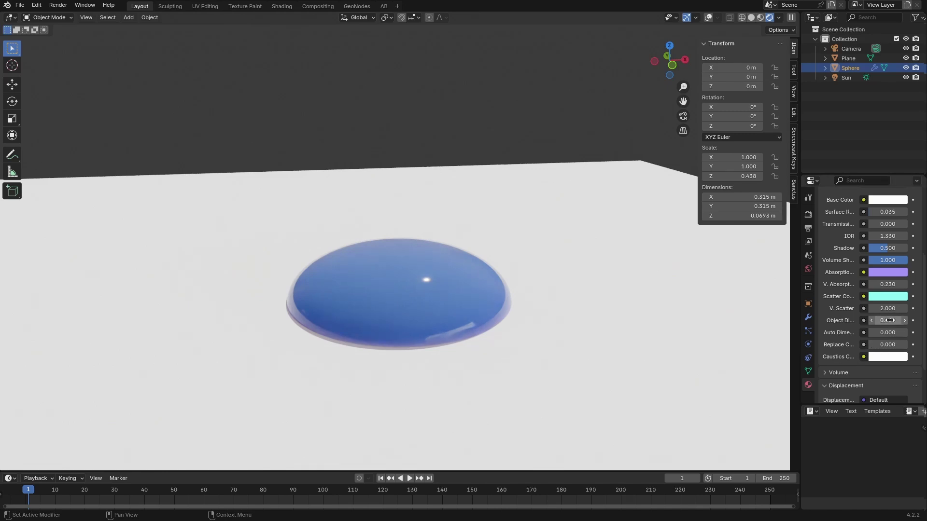
mouse_move(888, 320)
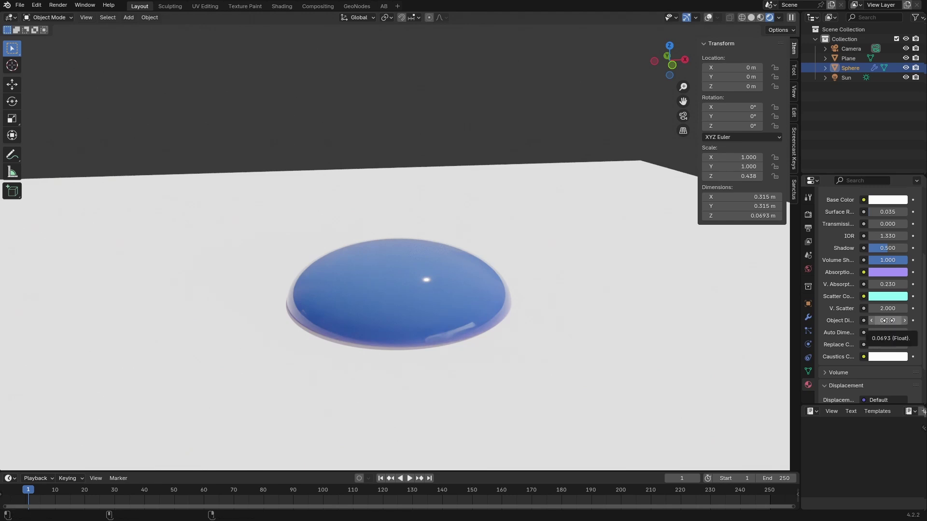
left_click_drag(888, 320, 907, 320)
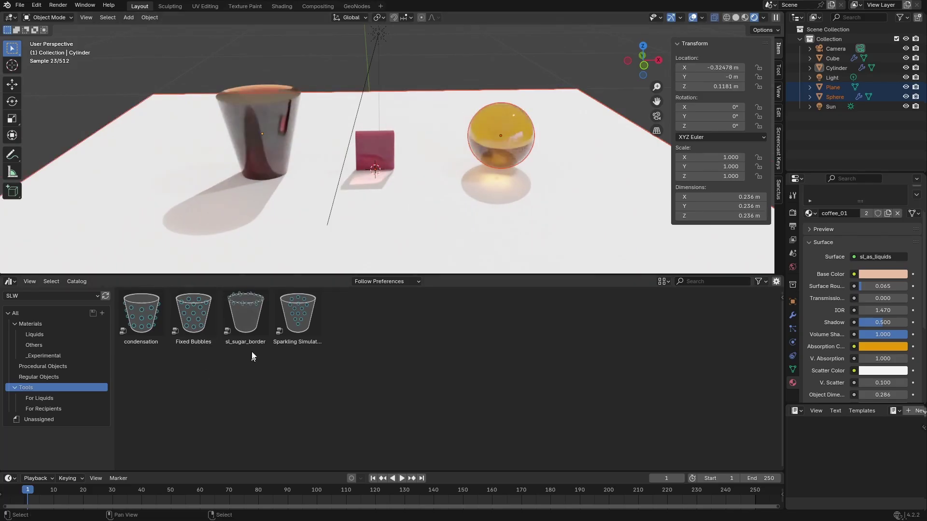
Apply the Fixed Bubbles asset to the amber beer_01 sphere, deselect it and inspect the bubbles
left_click_drag(193, 314, 246, 167)
middle_click_drag(566, 193, 499, 119, "shift")
scroll(529, 195, "up", 2)
scroll(420, 189, "up", 4)
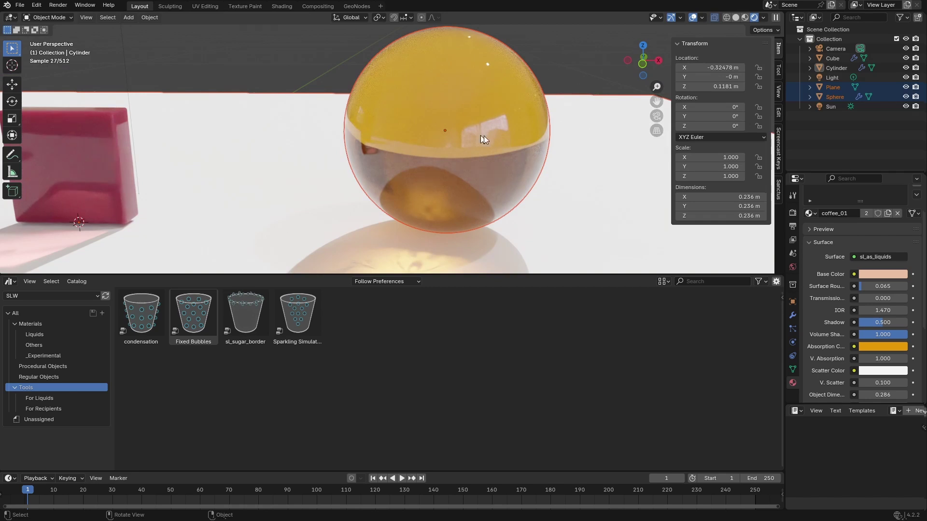
left_click_drag(193, 314, 419, 126)
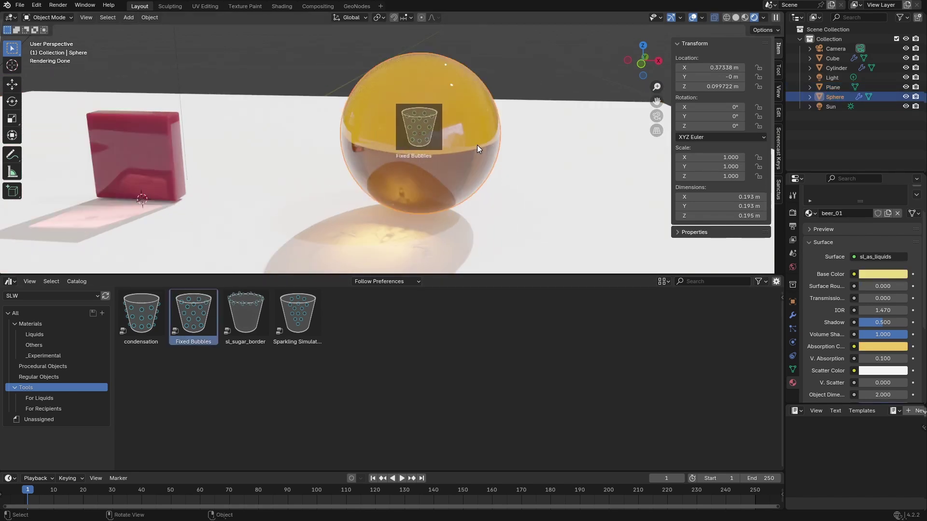
left_click_drag(477, 145, 480, 145)
scroll(492, 158, "up", 3)
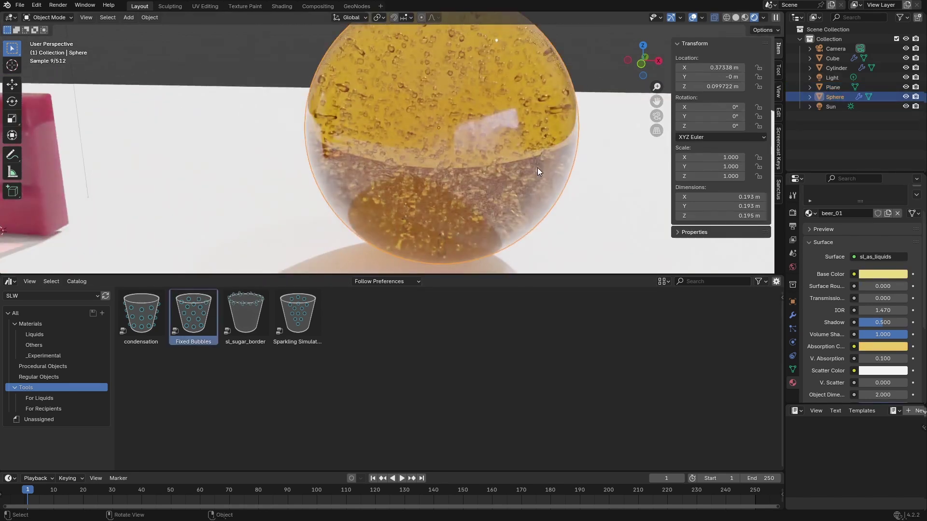
middle_click_drag(537, 167, 531, 167)
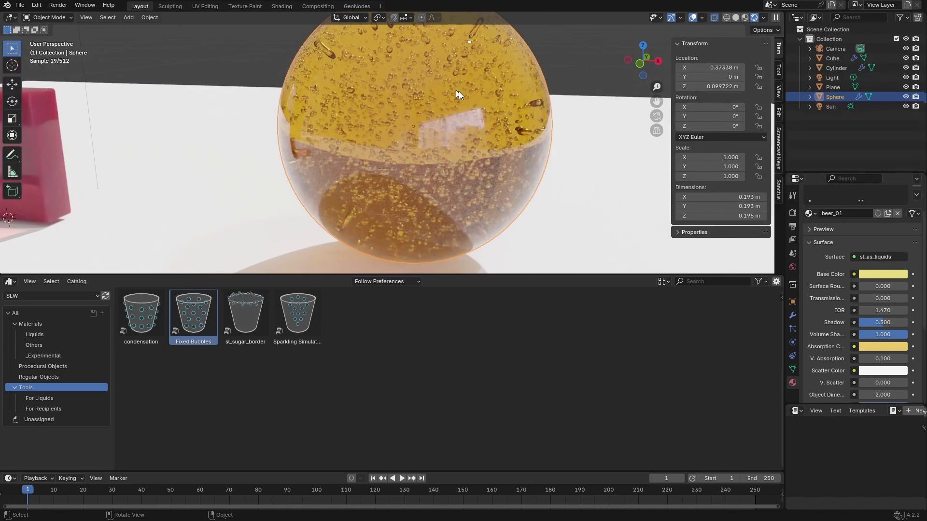
key("alt+a")
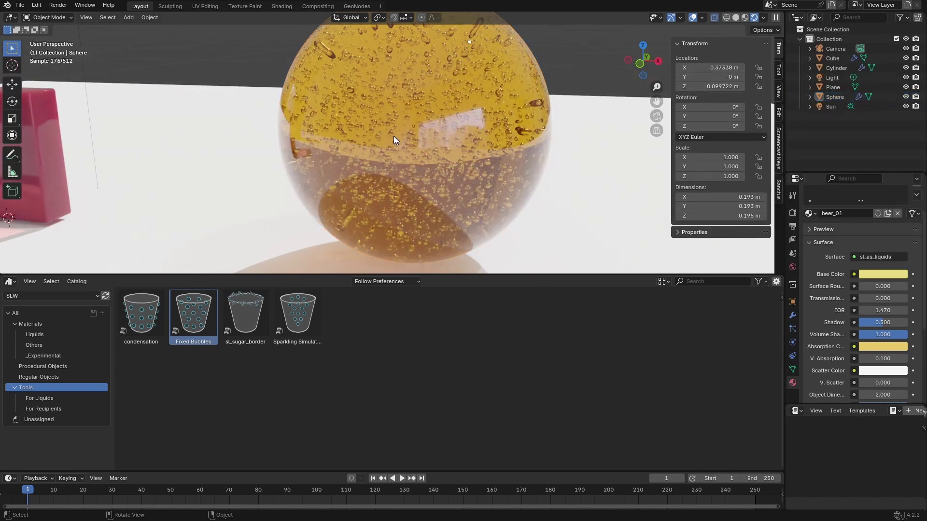
scroll(391, 135, "down", 3)
middle_click_drag(399, 137, 430, 142)
scroll(458, 145, "up", 2)
scroll(503, 170, "down", 3)
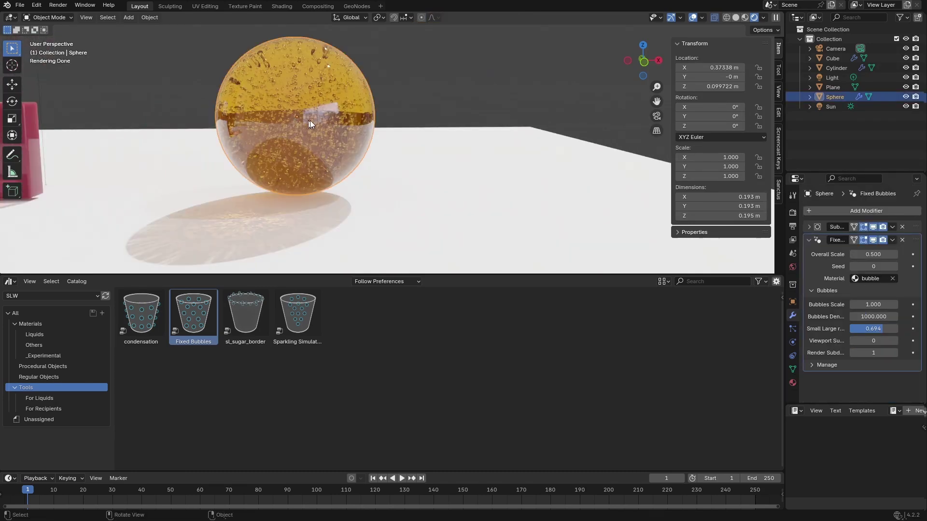
Add a UV sphere mesh to the scene
key("shift+a")
mouse_move(490, 86)
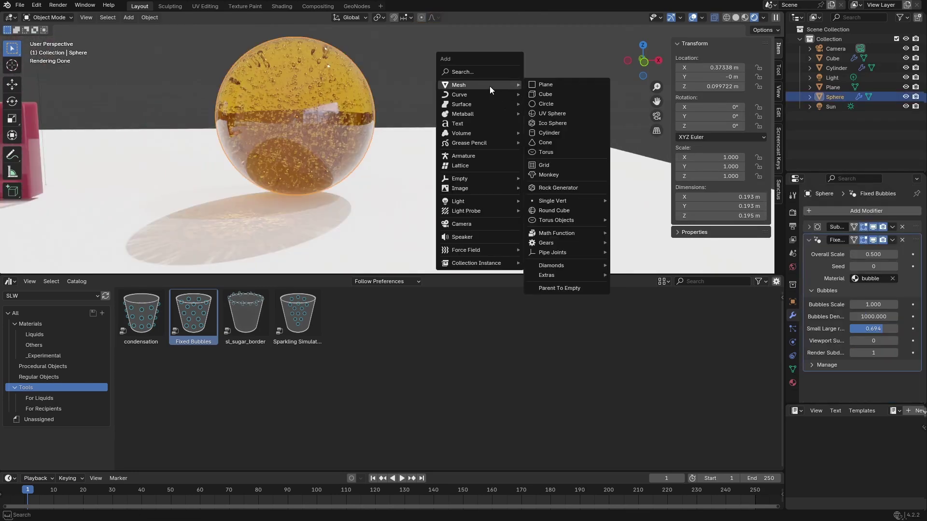
left_click(552, 114)
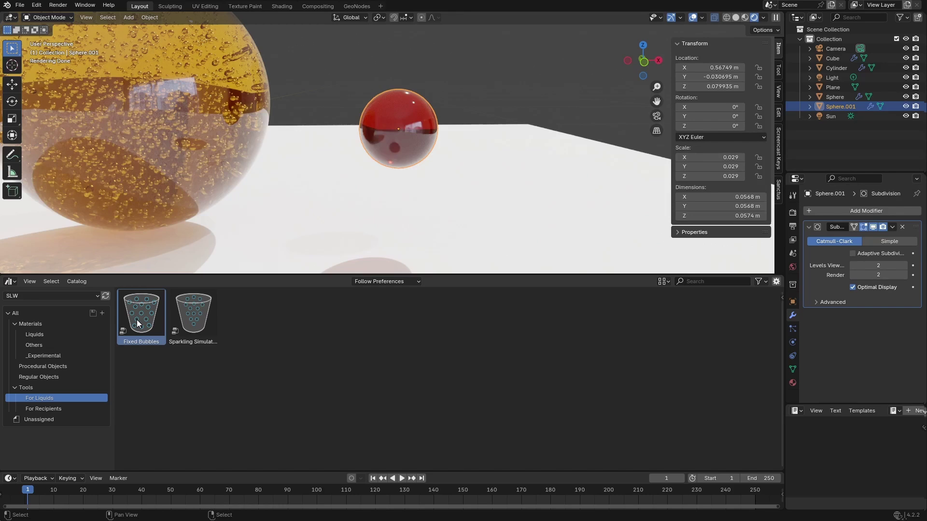
Apply the Fixed Bubbles asset to the small red sphere, deselect it and inspect its bubbles beside the amber sphere
left_click_drag(139, 313, 400, 123)
scroll(425, 147, "up", 6)
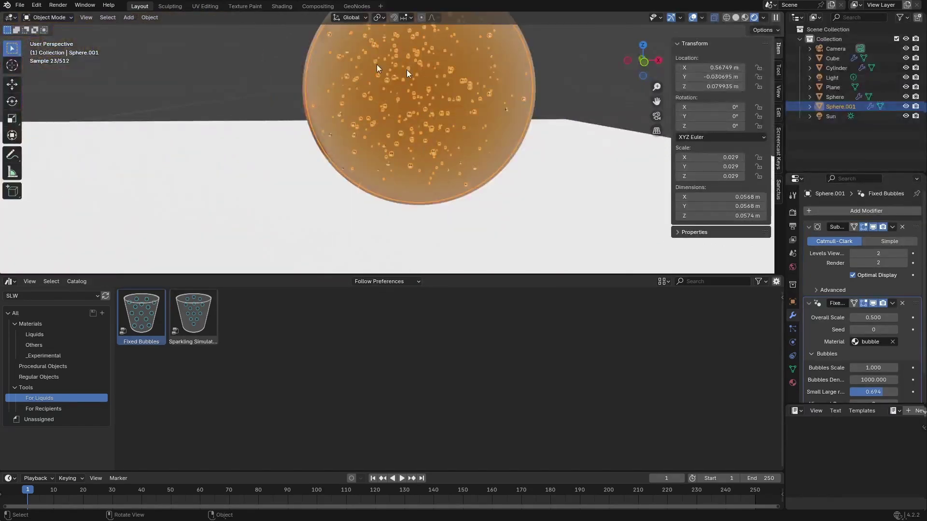
left_click(262, 86)
middle_click_drag(263, 86, 292, 95)
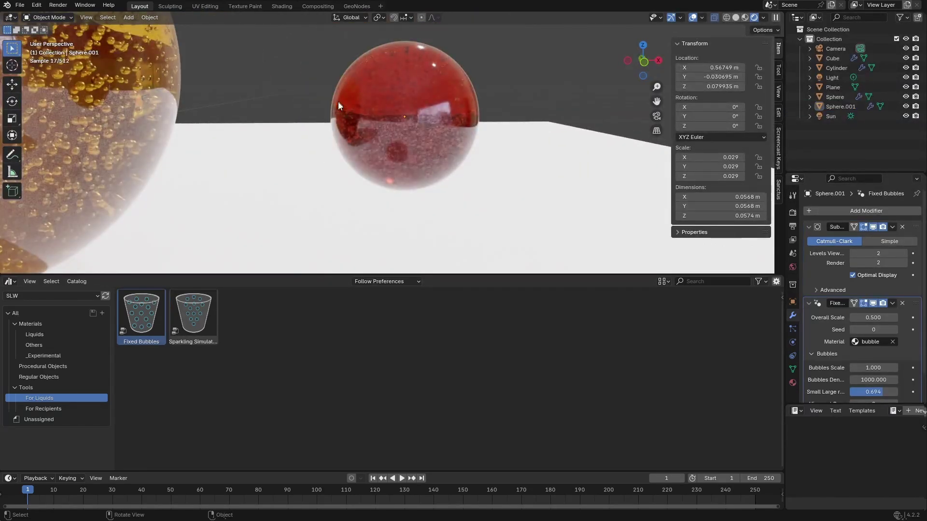
scroll(191, 98, "down", 4)
middle_click_drag(303, 139, 326, 143)
scroll(267, 136, "up", 1)
scroll(326, 143, "up", 2)
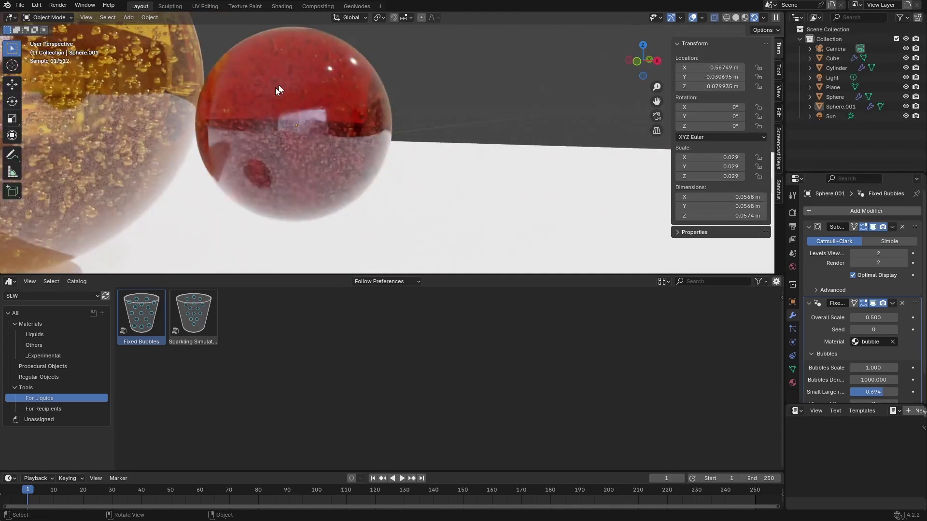
Vary the Fixed Bubbles Overall Scale on the amber sphere, lowering it to 0.322 and raising it again
scroll(294, 132, "down", 2)
middle_click_drag(321, 137, 335, 144)
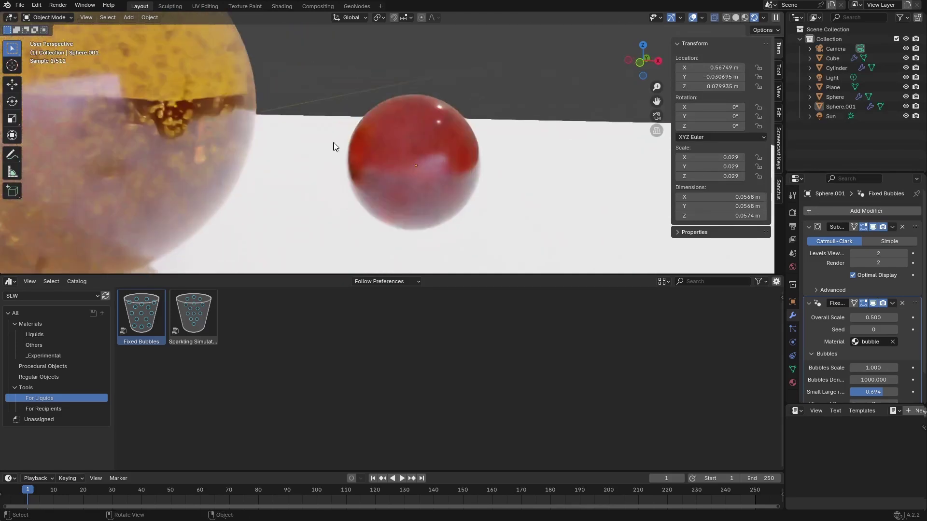
left_click(421, 147)
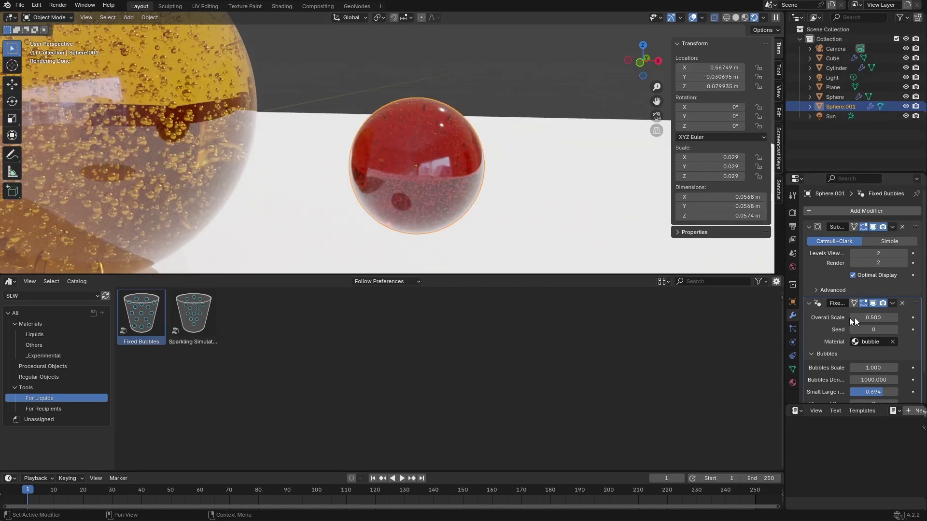
scroll(862, 319, "down", 2)
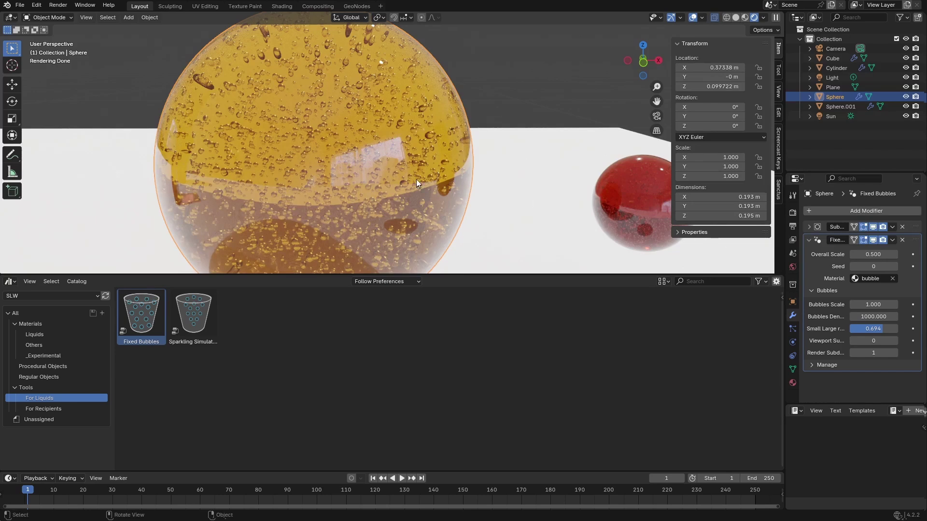
left_click_drag(873, 256, 806, 256)
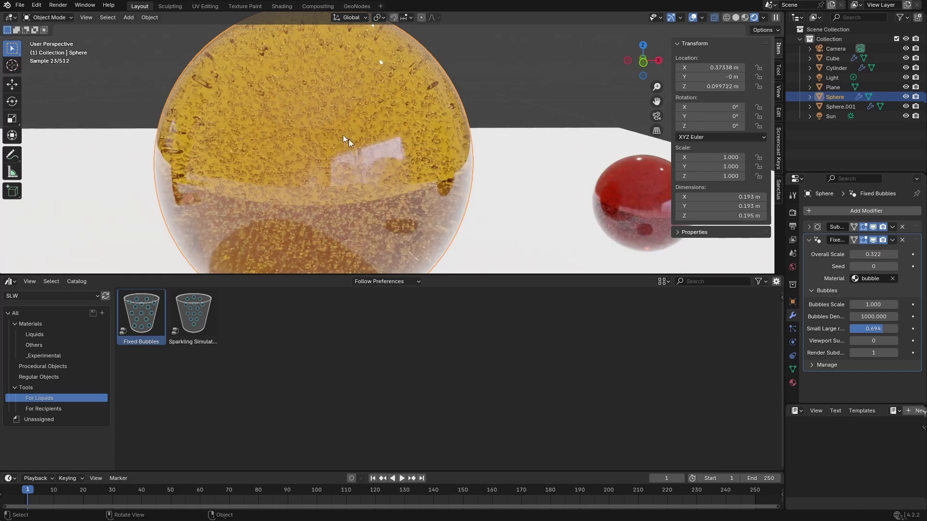
mouse_move(873, 255)
left_mouse_down()
mouse_move(900, 255)
mouse_move(889, 254)
left_mouse_up()
Apply the Sparkling Simulation asset to the cup-shaped cylinder in wireframe view
scroll(445, 127, "down", 5)
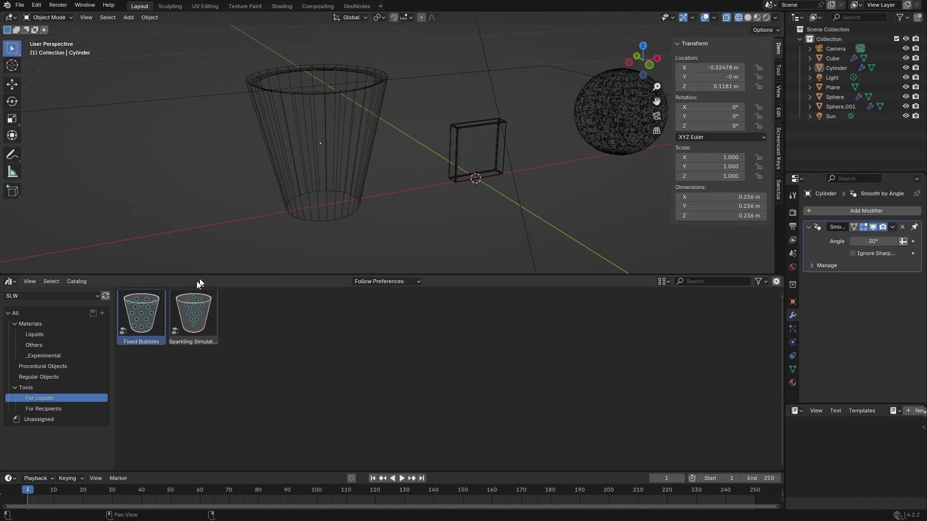
left_click(192, 324)
left_click_drag(191, 322, 327, 140)
middle_click_drag(373, 220, 412, 209)
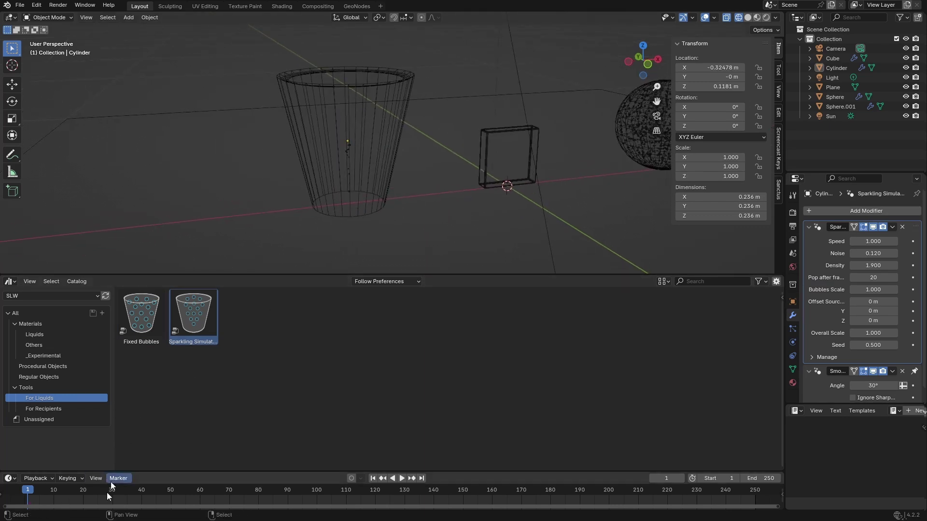
Play the animation, inspect the bubbles rising inside the wireframe cup from above, and stop playback
key("space")
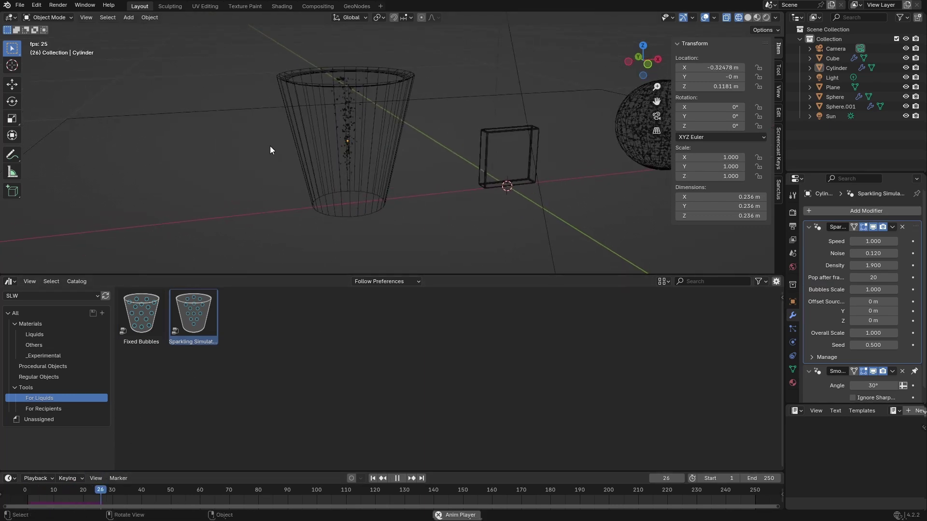
mouse_move(270, 146)
middle_mouse_down()
mouse_move(234, 130)
mouse_move(267, 140)
middle_mouse_up()
middle_click_drag(266, 140, 268, 152)
scroll(268, 152, "up", 2)
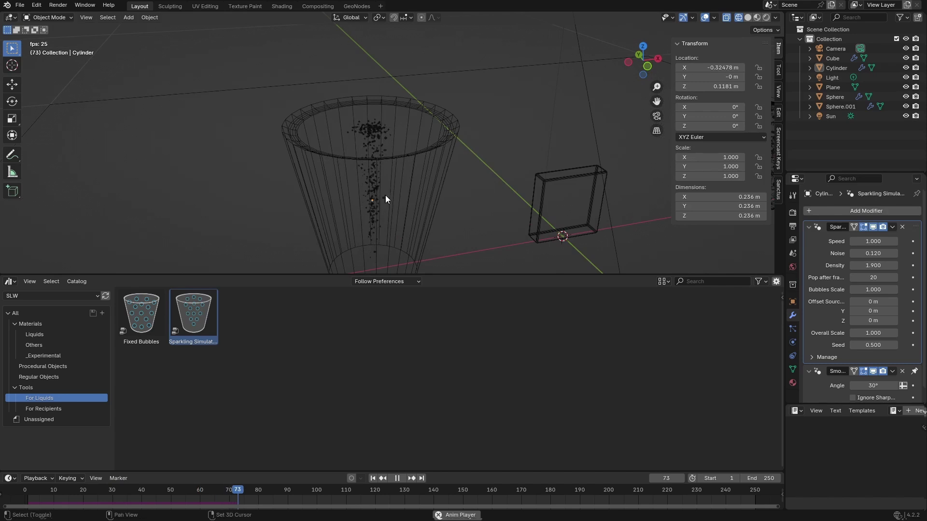
middle_click_drag(385, 194, 390, 165, "shift")
scroll(403, 111, "up", 2)
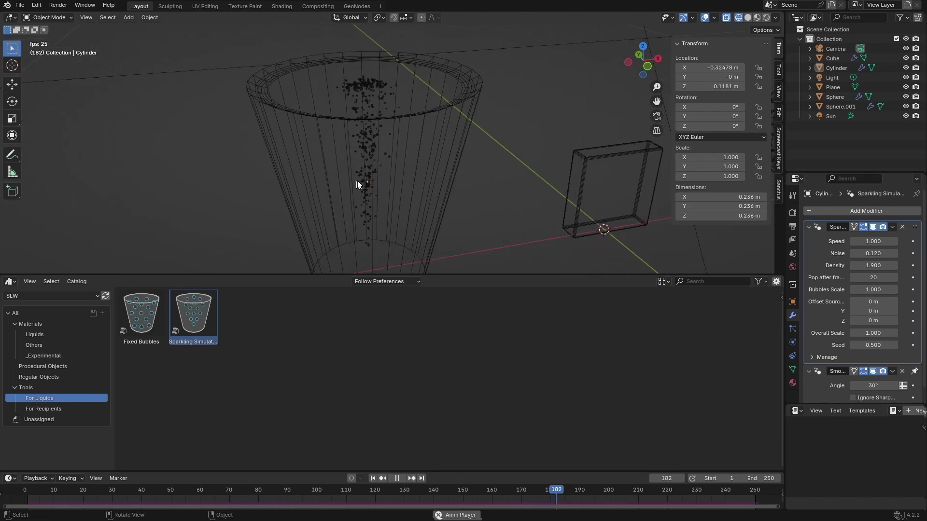
key("space")
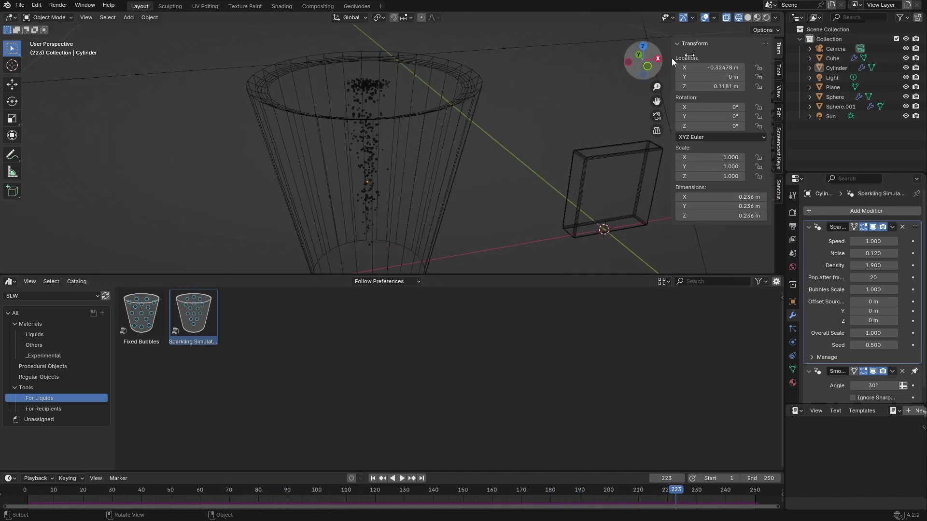
Apply the water_01 liquid material to the cup and show it in rendered view
left_click(35, 335)
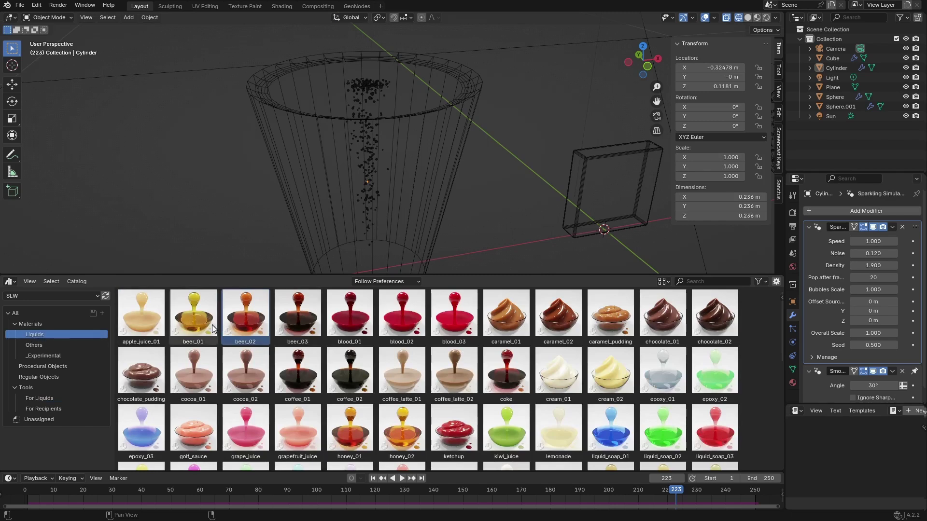
scroll(342, 348, "down", 2)
scroll(338, 347, "down", 2)
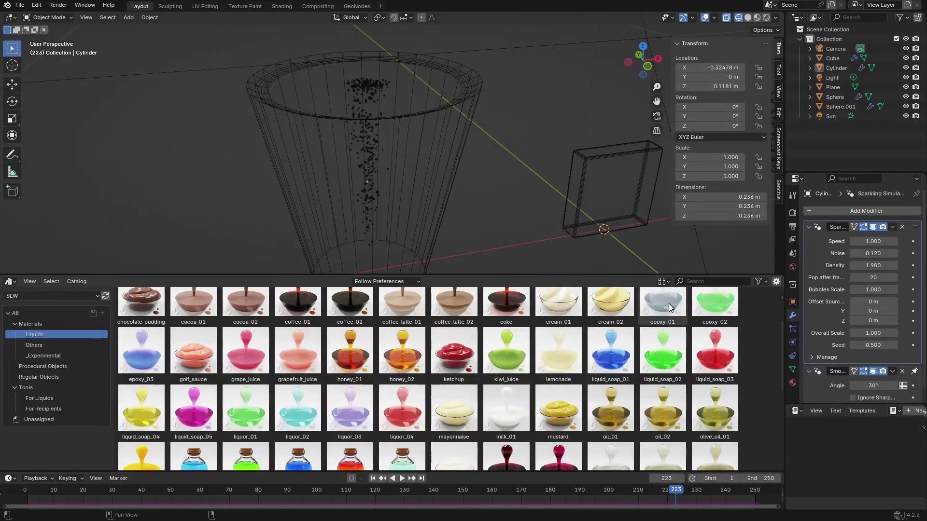
scroll(418, 361, "down", 7)
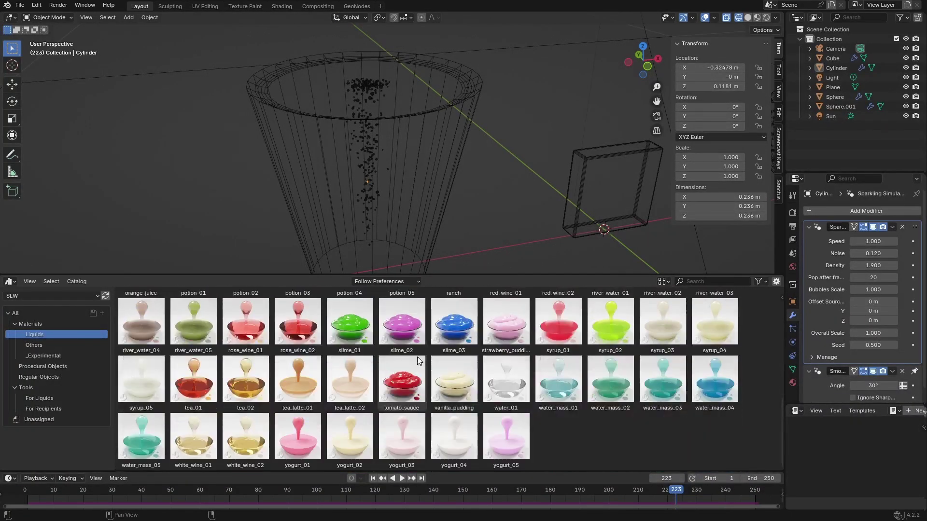
left_click_drag(509, 378, 372, 158)
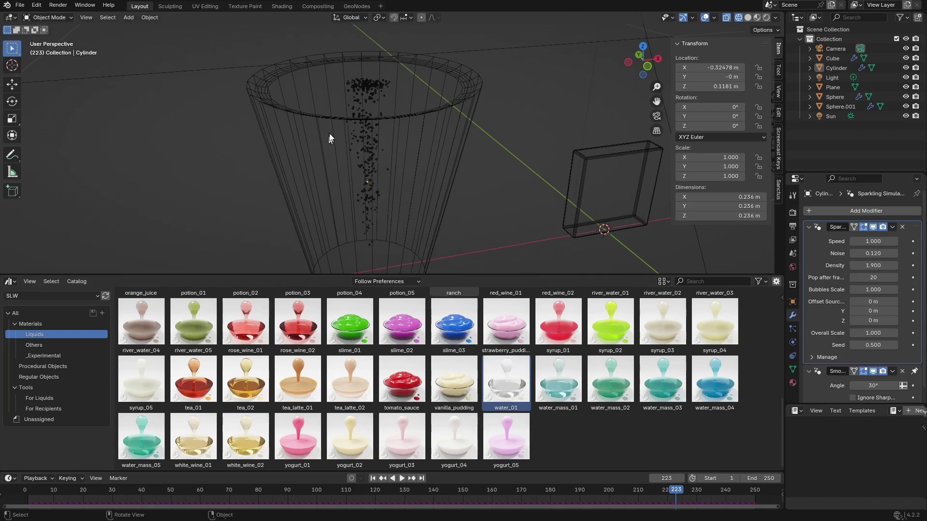
left_click(387, 82)
key("shift+z")
mouse_move(494, 175)
middle_mouse_down()
mouse_move(509, 97)
mouse_move(507, 255)
middle_mouse_up()
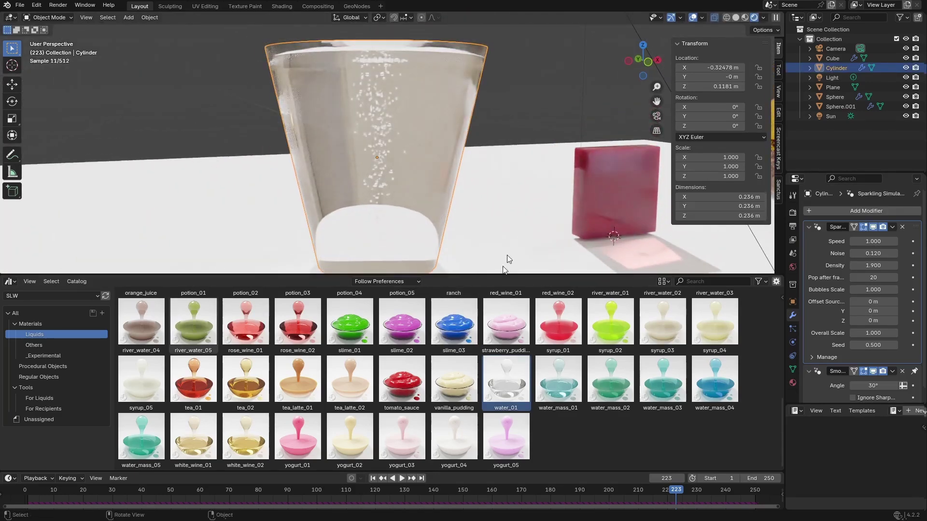
Play the animation in rendered view and examine the sparkling bubbles inside the water-filled cup
key("space")
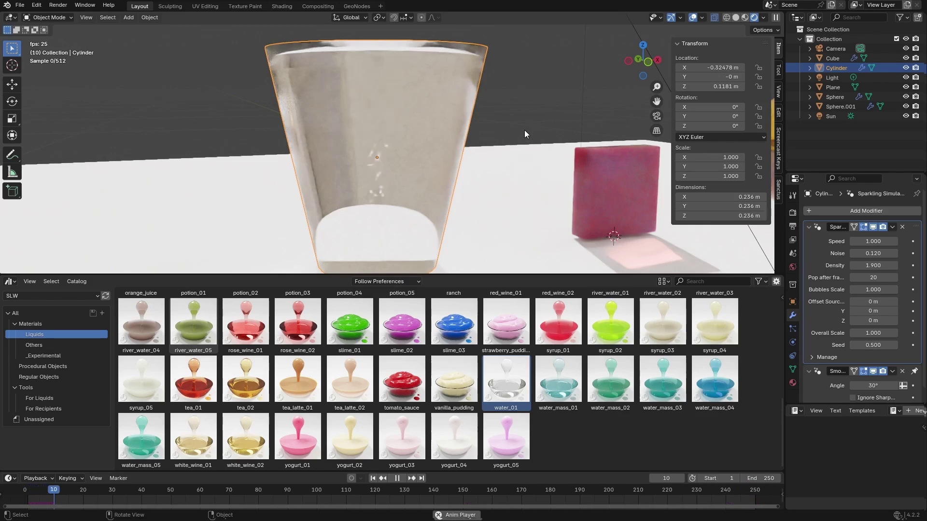
key("space")
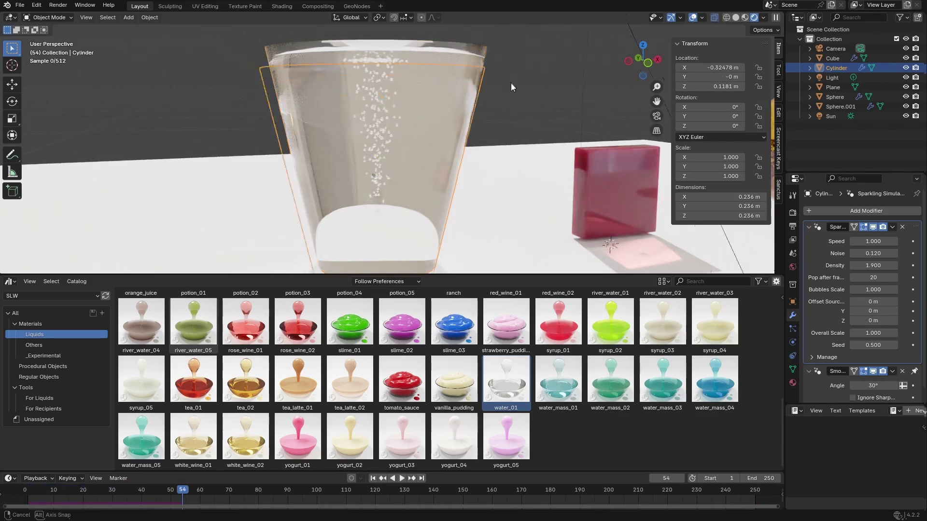
middle_click_drag(511, 82, 537, 129)
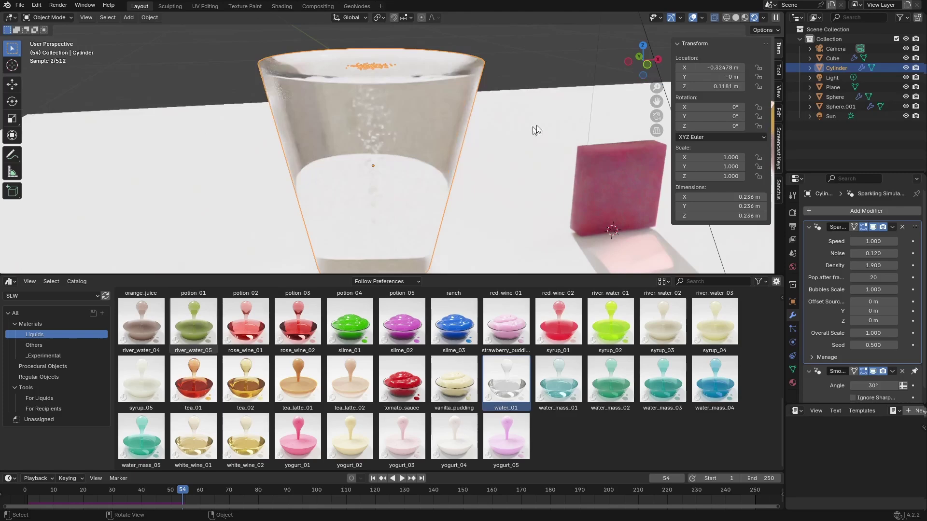
Switch to wireframe view and add a second Sparkling Simulation to the cup, collapsing the first one's settings
left_click(727, 18)
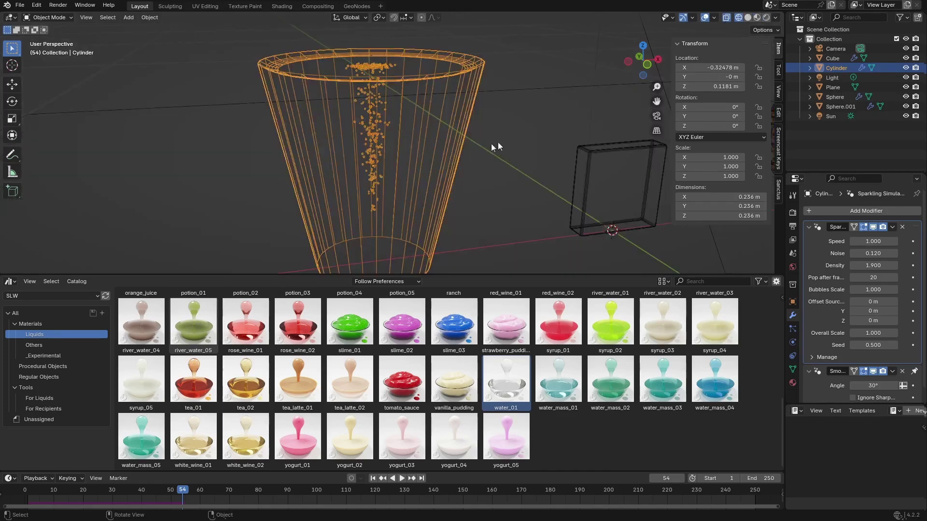
mouse_move(491, 143)
middle_mouse_down()
mouse_move(483, 124)
mouse_move(442, 168)
middle_mouse_up()
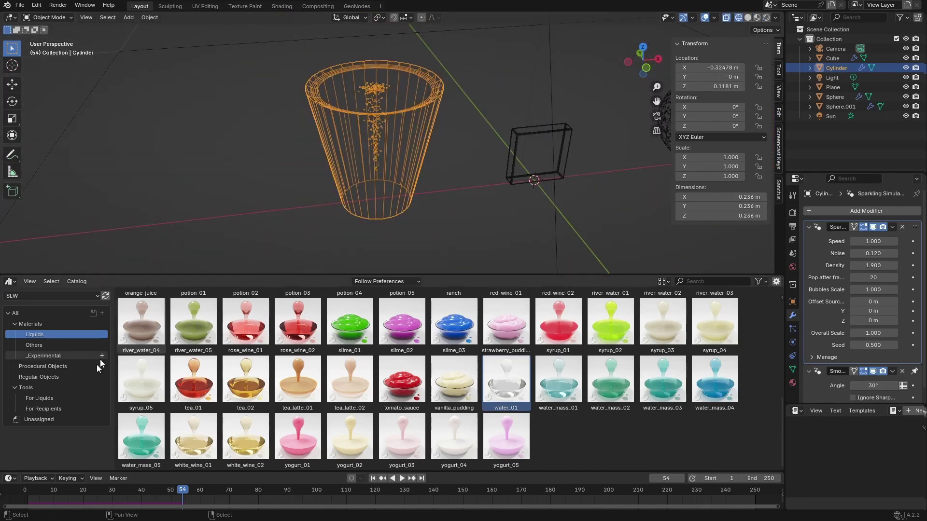
left_click(45, 398)
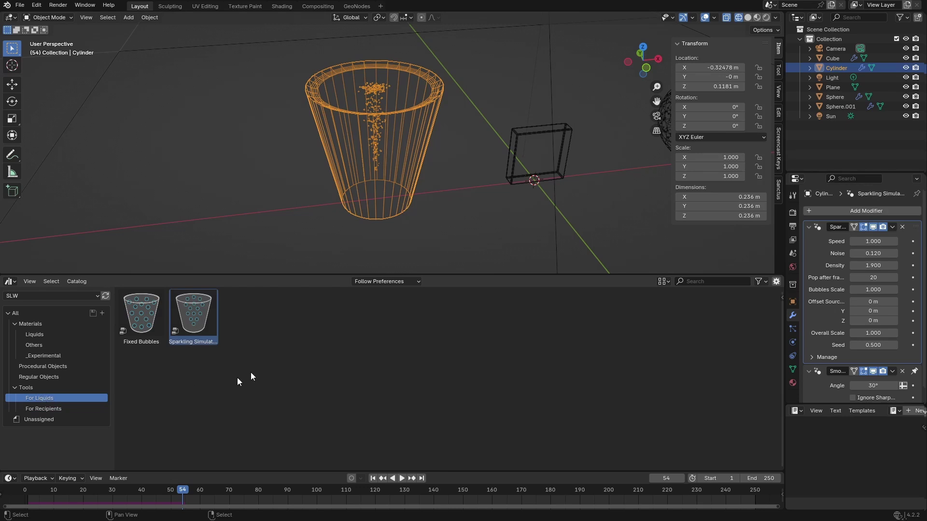
left_click_drag(197, 316, 385, 173)
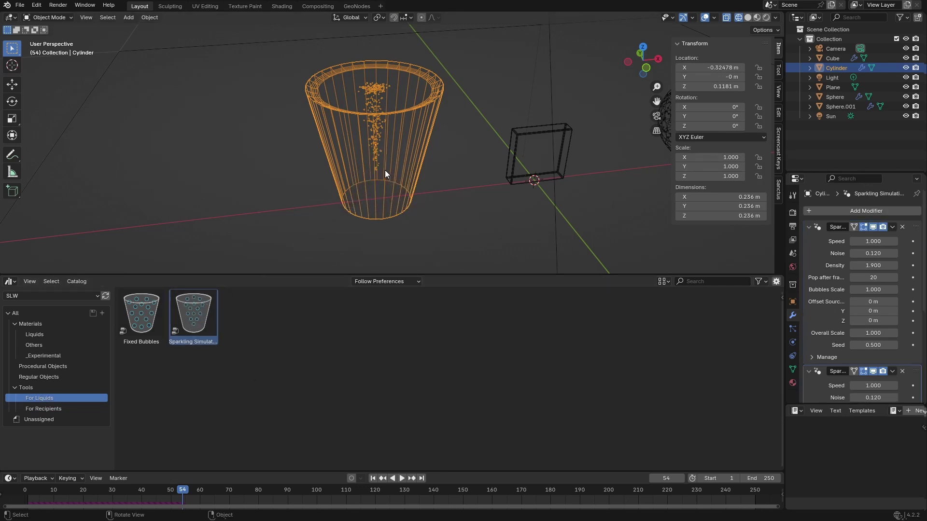
left_click(813, 225)
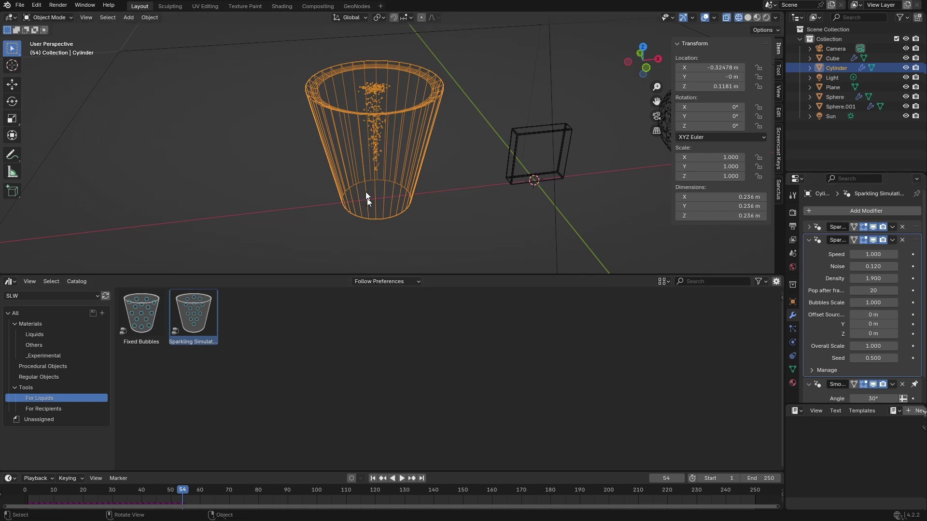
During playback, set the second Sparkling Simulation's source X offset to 0.348 m and its Seed to 1.360
key("space")
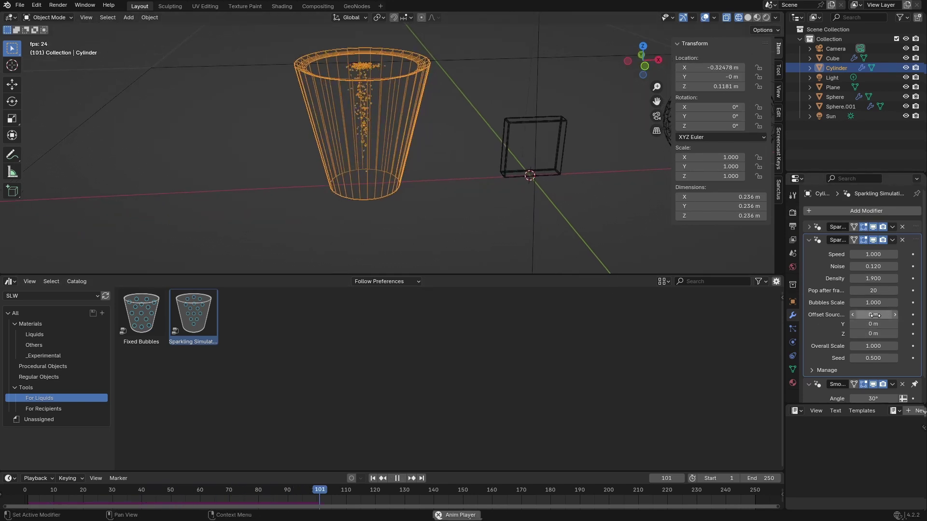
mouse_move(871, 315)
left_mouse_down()
mouse_move(918, 314)
mouse_move(874, 315)
left_mouse_up()
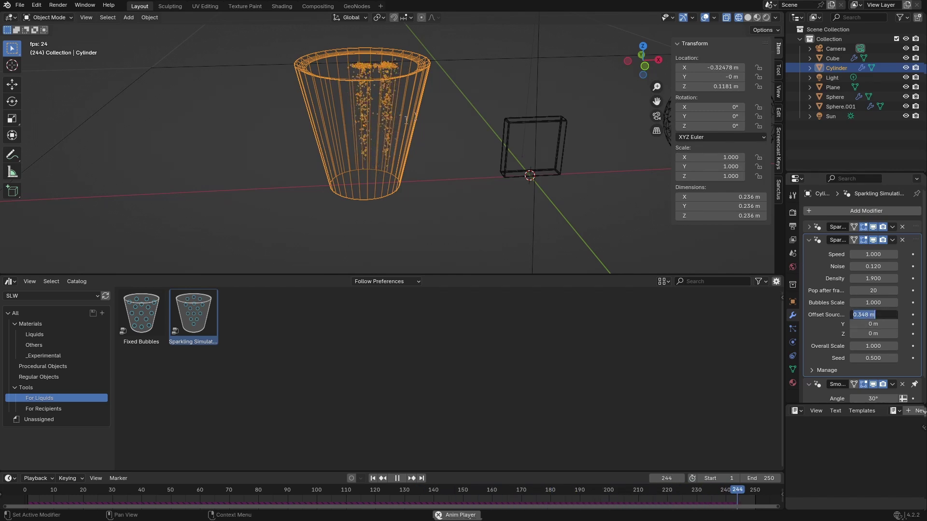
left_click(870, 359)
left_click_drag(870, 358, 911, 358)
Set the second simulation's Speed to 0.977, Noise to 0.136, Density to 1.460 and source Y offset to 0.074 m
left_click_drag(869, 266, 860, 253)
scroll(432, 189, "up", 3)
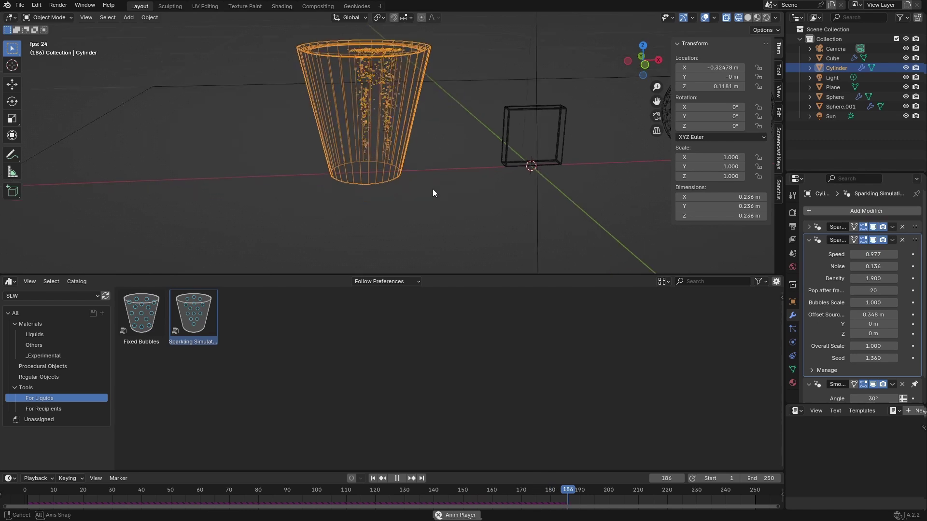
middle_click_drag(431, 166, 428, 166)
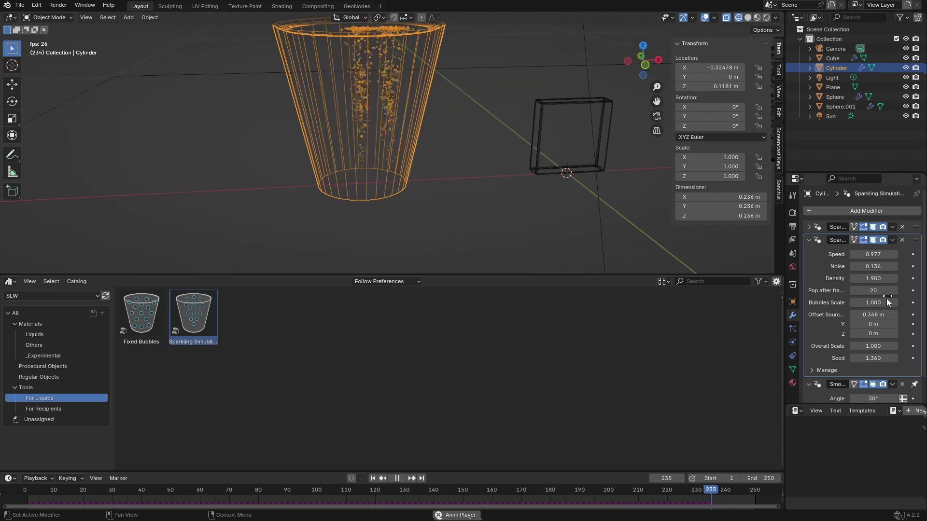
left_click_drag(874, 279, 852, 279)
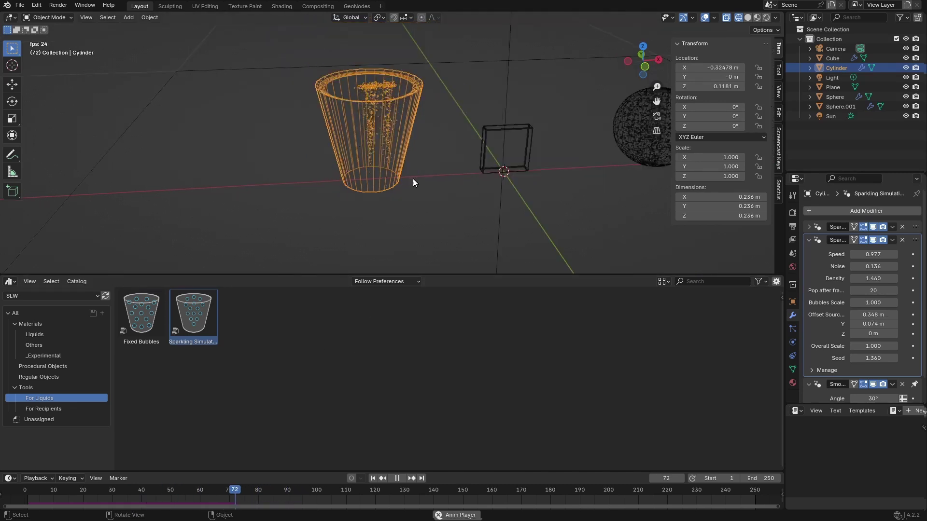
Add a Suzanne monkey mesh and scale it uniformly down to about 0.297
scroll(413, 178, "down", 4)
middle_click_drag(480, 184, 396, 196, "shift")
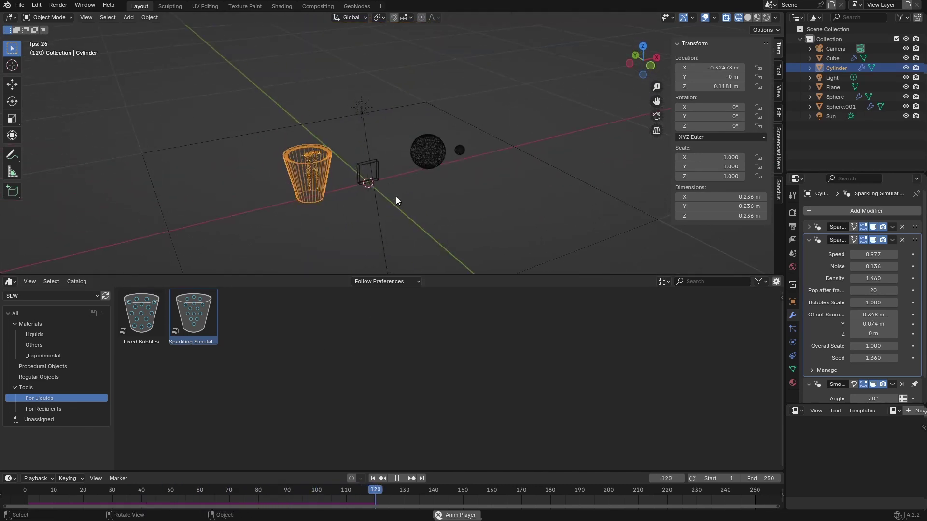
middle_click_drag(324, 189, 406, 167, "shift")
scroll(353, 155, "down", 2)
middle_click_drag(405, 167, 419, 170)
key("shift+a")
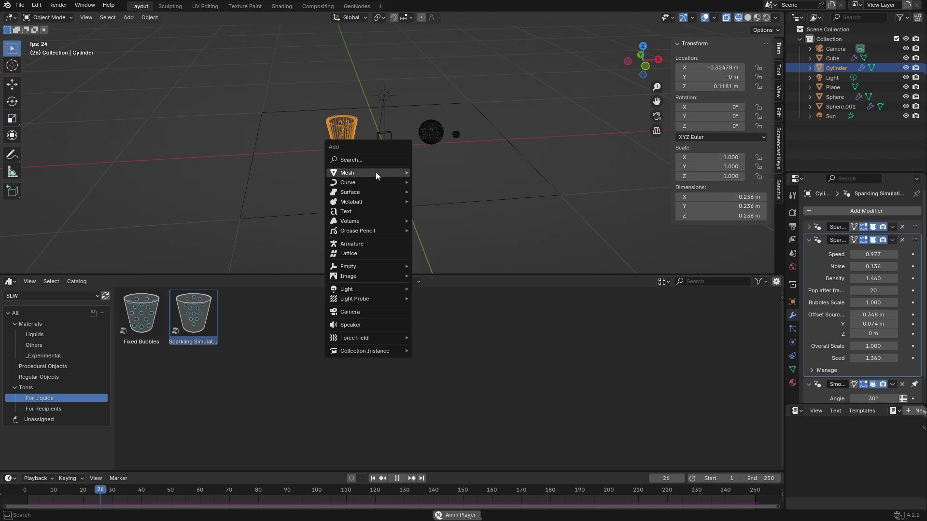
mouse_move(376, 172)
left_click(440, 263)
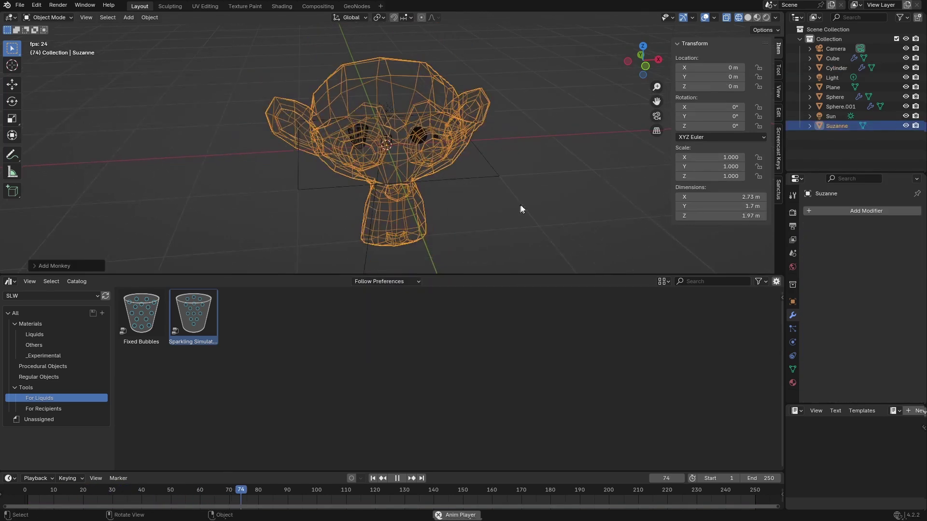
key("s")
left_click(434, 178)
scroll(425, 188, "up", 6)
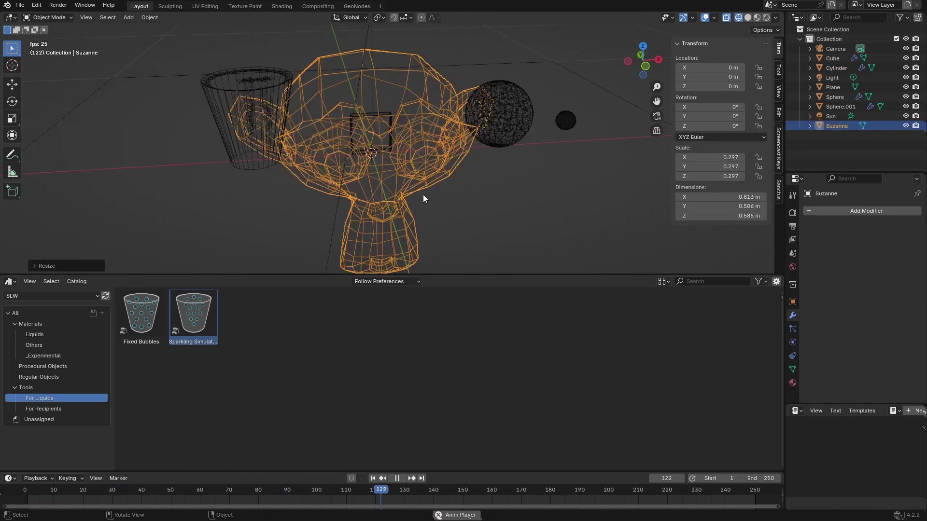
Apply the Sparkling Simulation asset to the monkey, set its Overall Scale to 0.800 and stop playback
left_click_drag(190, 312, 394, 239)
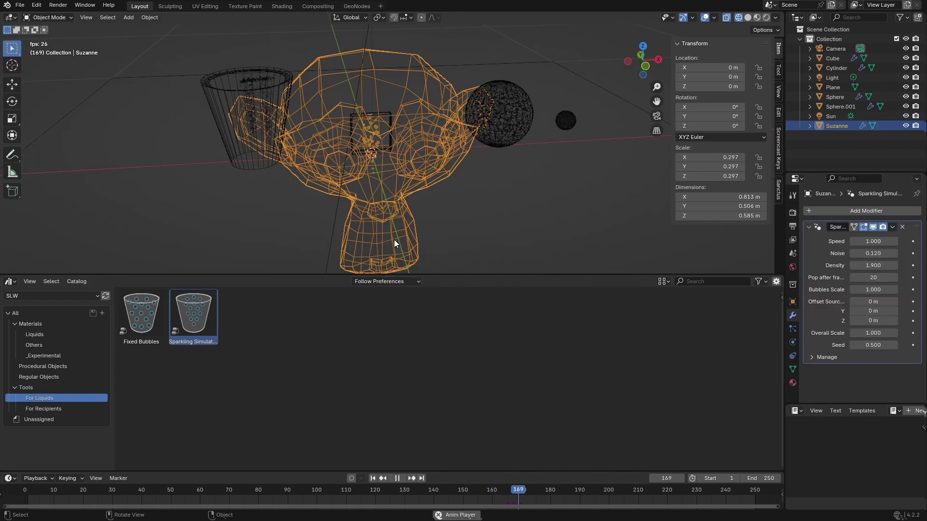
middle_click_drag(394, 240, 415, 102)
scroll(471, 149, "down", 5)
scroll(475, 155, "up", 6)
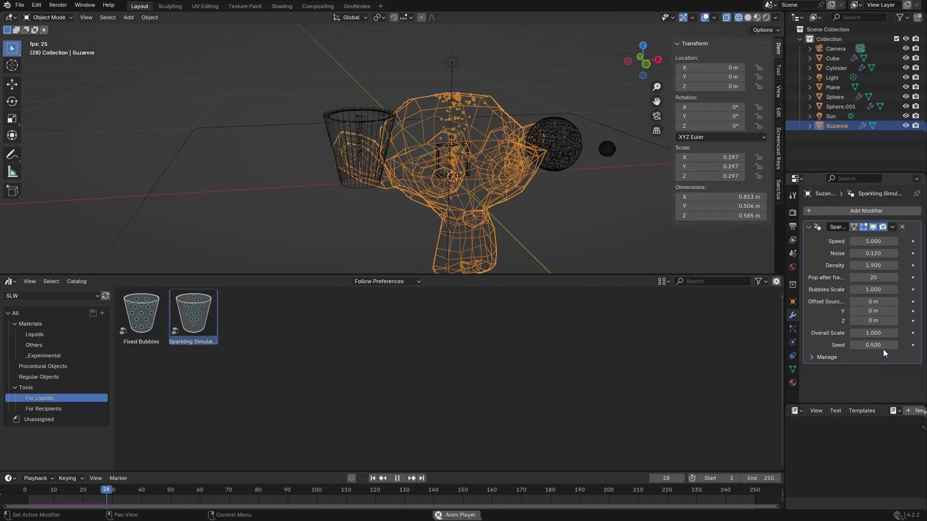
mouse_move(882, 334)
left_mouse_down()
mouse_move(872, 333)
mouse_move(907, 334)
mouse_move(850, 334)
mouse_move(877, 334)
left_mouse_up()
key("space")
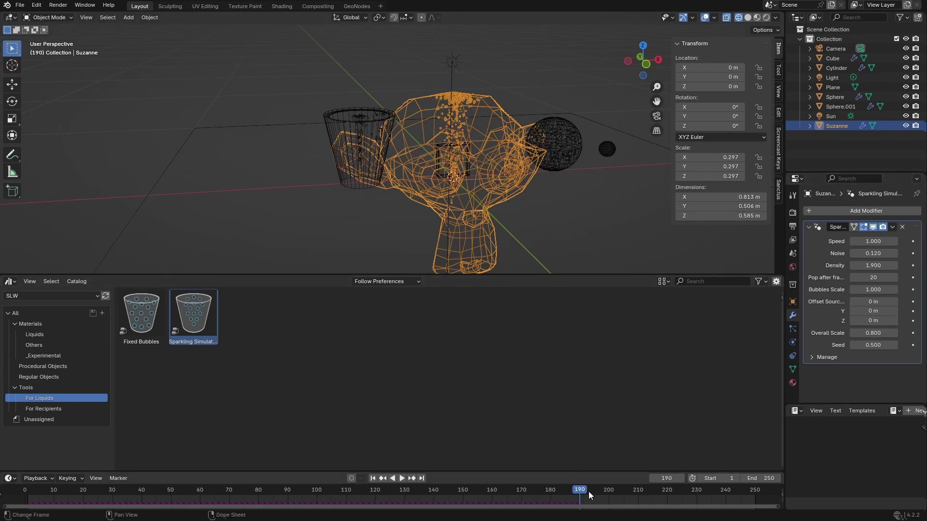
Scrub back through the monkey's sparkling simulation, return to frame 0 and replay it to examine the bubbles
left_click_drag(589, 491, 416, 490)
scroll(491, 210, "down", 4)
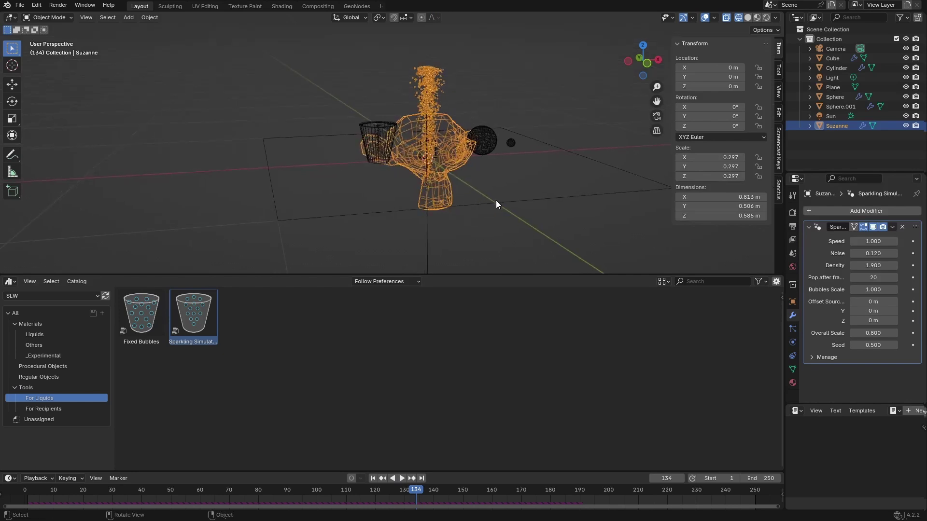
key("space")
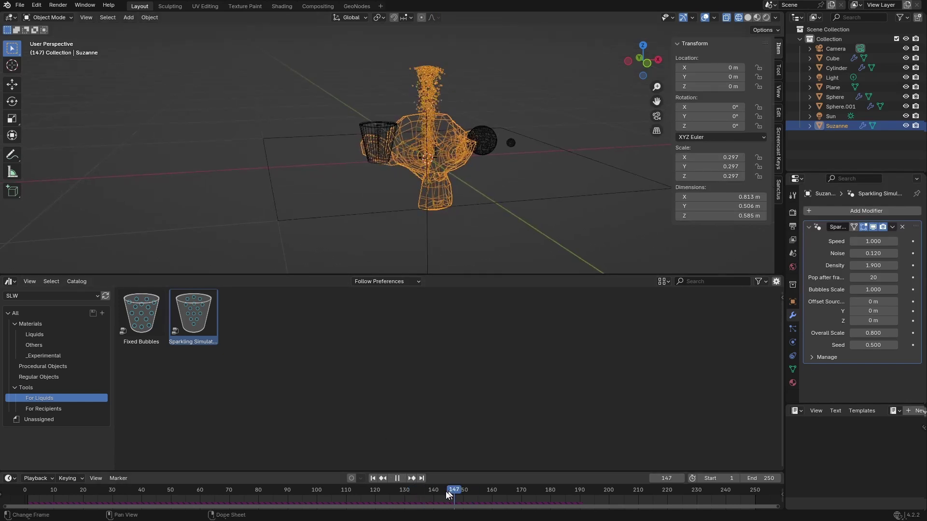
left_click_drag(419, 497, 25, 496)
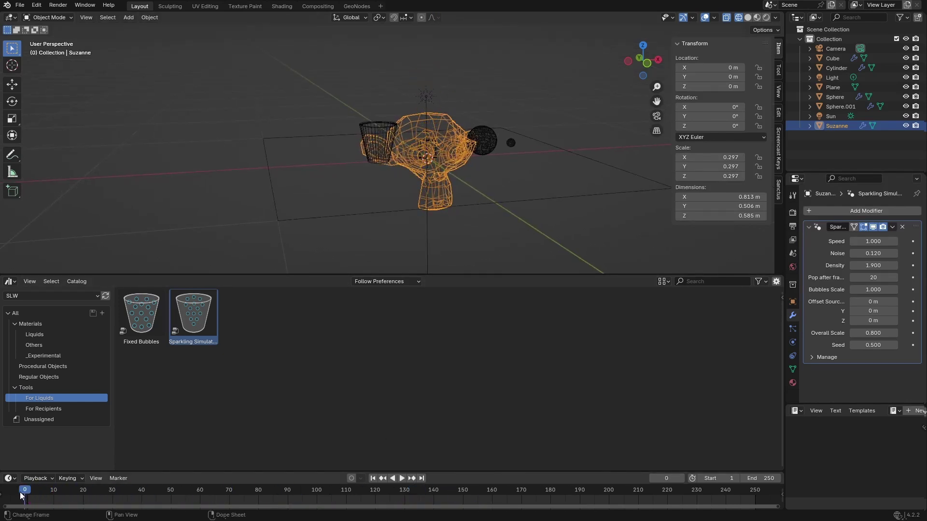
key("space")
scroll(390, 207, "up", 3)
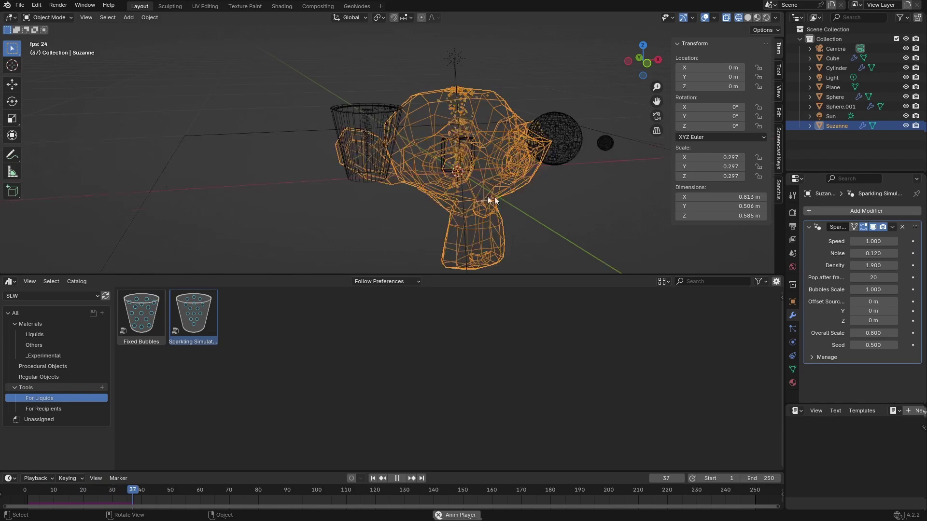
mouse_move(492, 200)
middle_mouse_down()
mouse_move(494, 193)
mouse_move(530, 205)
mouse_move(511, 198)
middle_mouse_up()
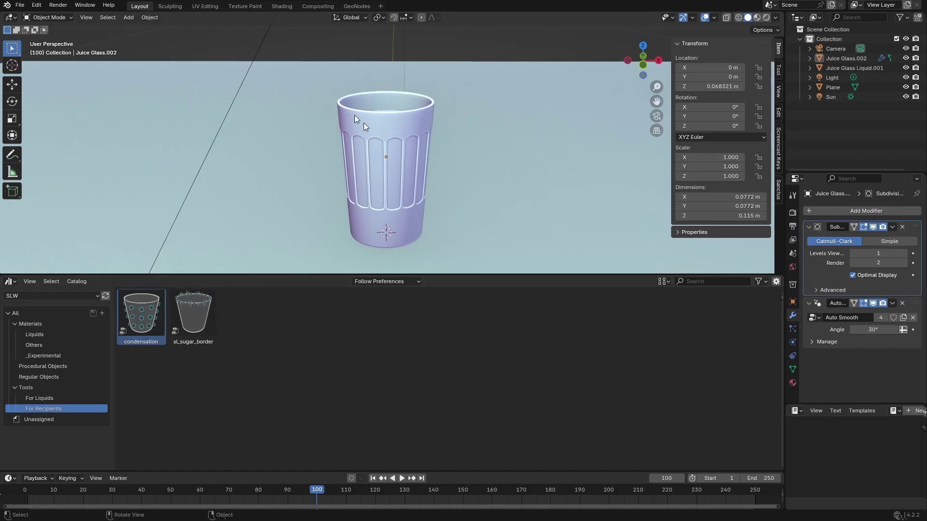
Apply the sl_sugar_border asset to the juice glass, select the glass and collapse its Subdivision and Auto Smooth modifier settings
left_click_drag(193, 303, 396, 125)
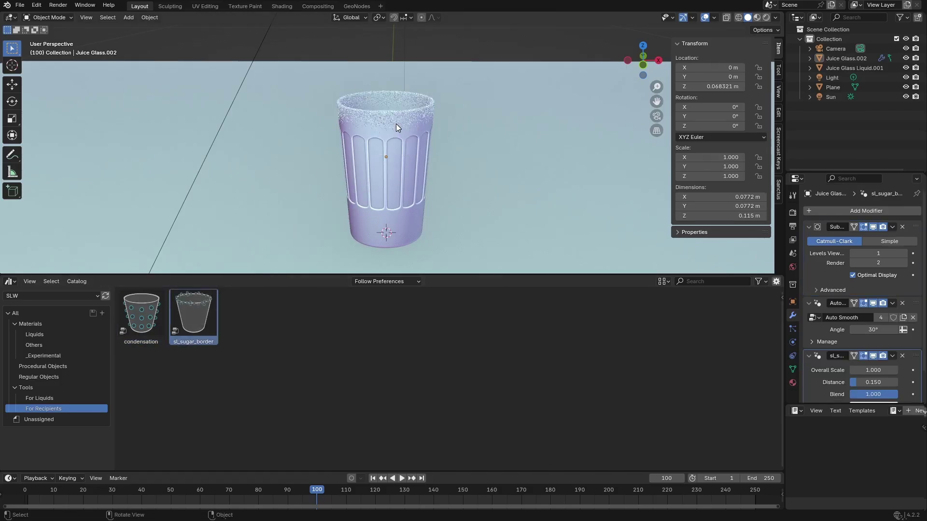
scroll(425, 147, "up", 4)
middle_click_drag(434, 137, 439, 156, "shift")
left_click(468, 93)
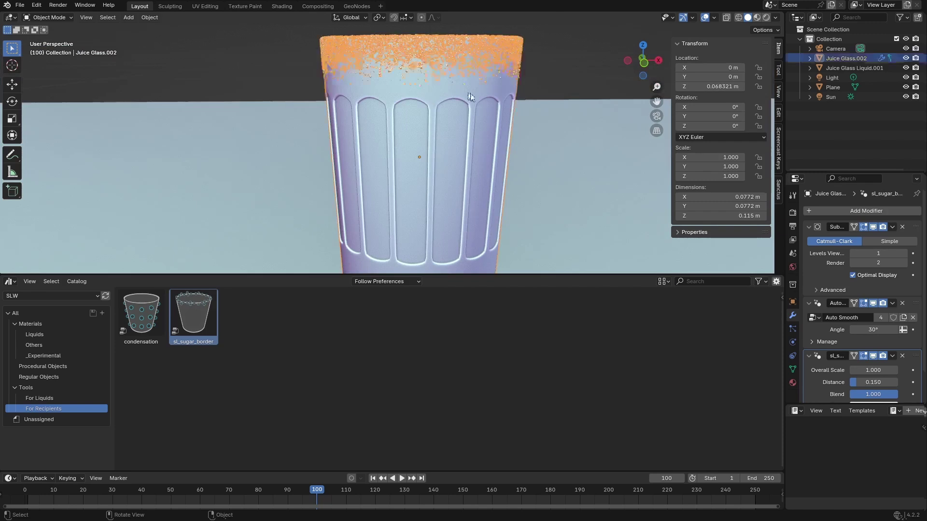
middle_click_drag(468, 93, 452, 128, "shift")
left_click(810, 228)
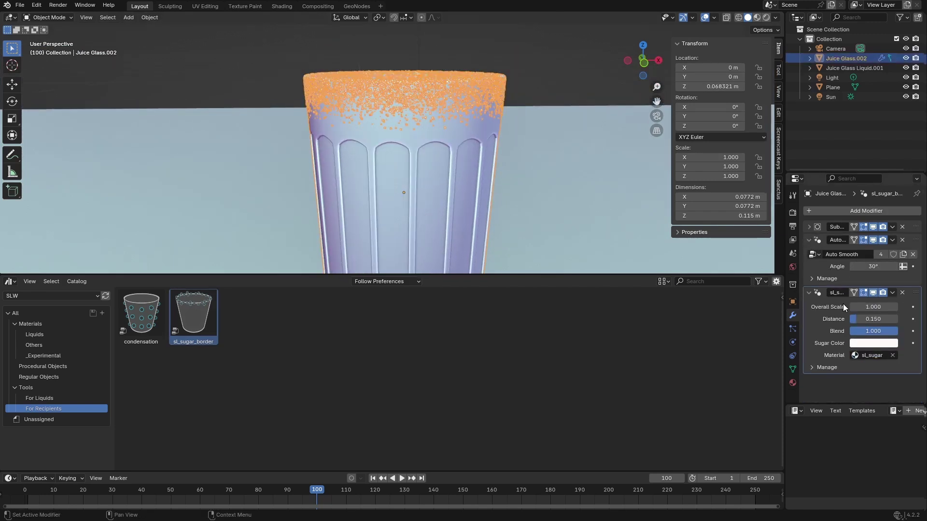
left_click(809, 240)
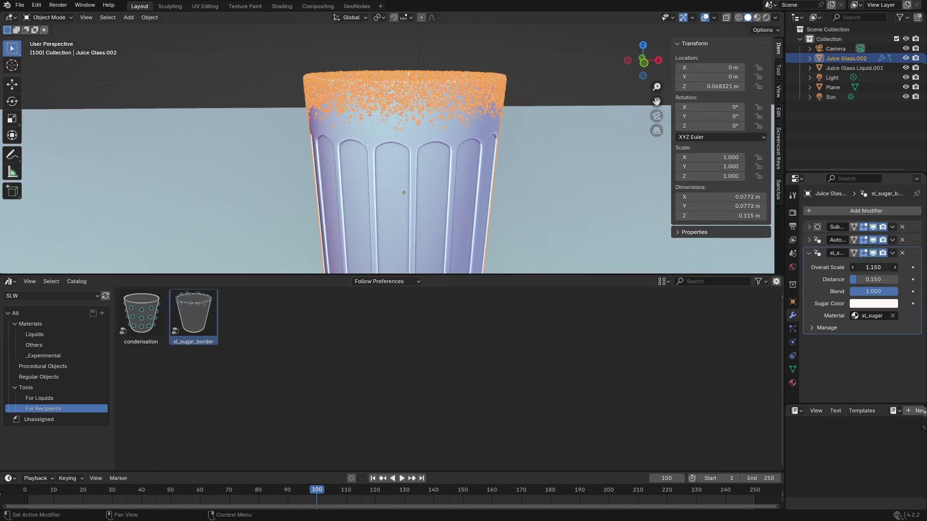
Set the sugar border's Overall Scale to 1.100, Distance to 0.111 and Blend to 0.676
left_click_drag(873, 268, 870, 268)
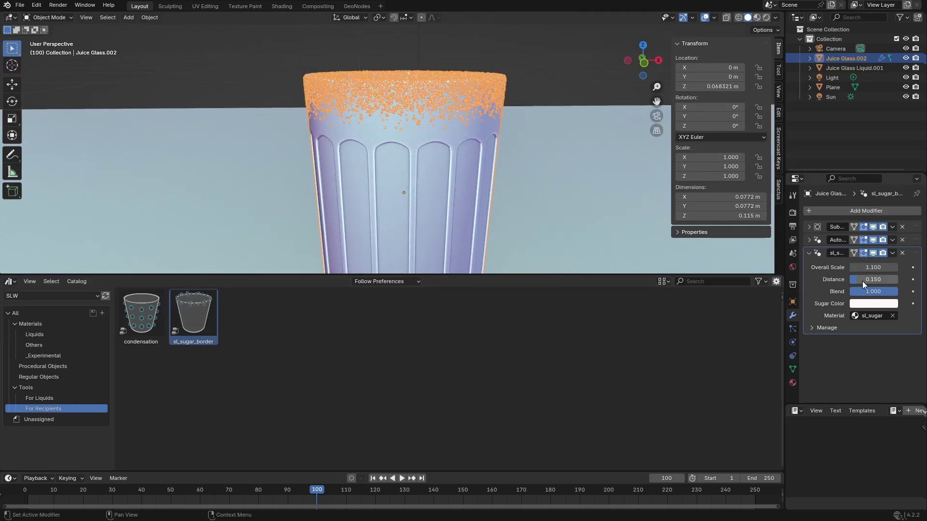
mouse_move(476, 170)
middle_mouse_down()
mouse_move(483, 163)
mouse_move(468, 181)
mouse_move(477, 181)
middle_mouse_up()
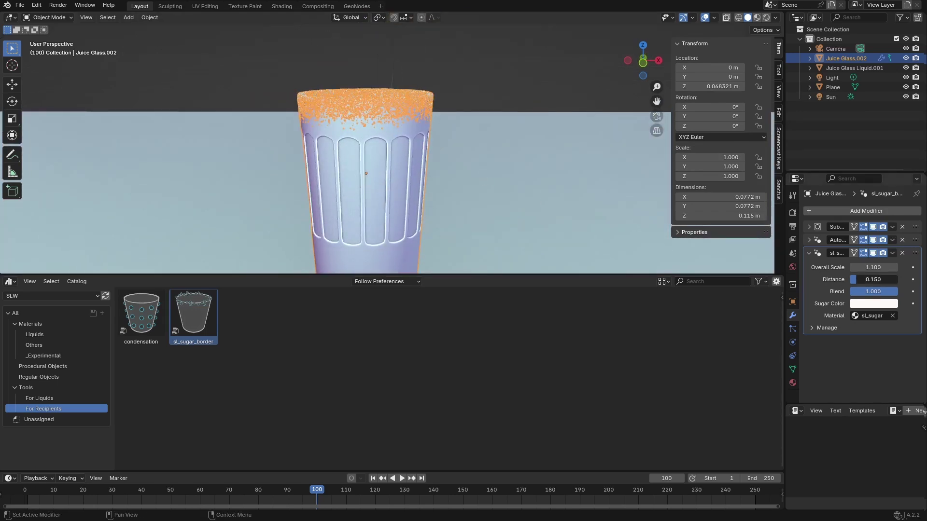
mouse_move(873, 279)
left_mouse_down()
mouse_move(880, 280)
mouse_move(871, 280)
mouse_move(872, 291)
left_mouse_up()
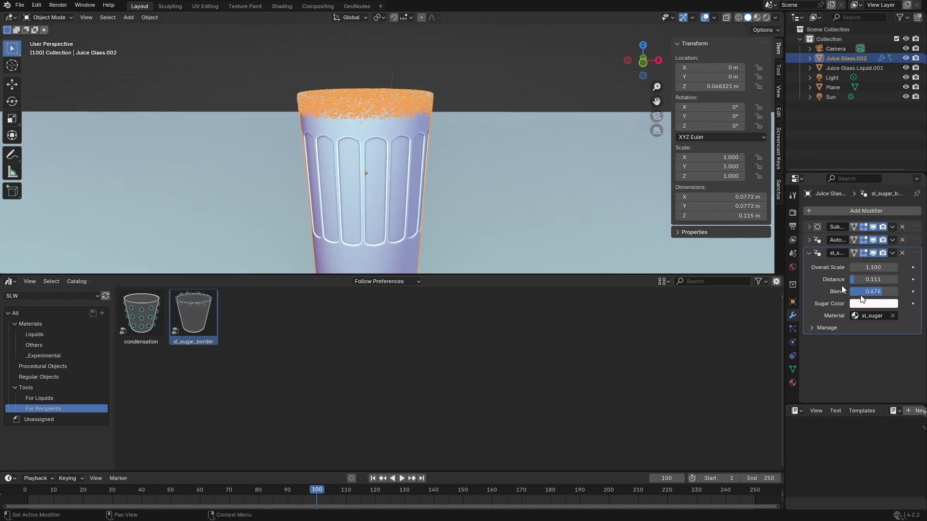
Preview the sugar rim in rendered shading and adjust its Sugar Color to a near-white tint
left_click(766, 17)
scroll(495, 80, "up", 5)
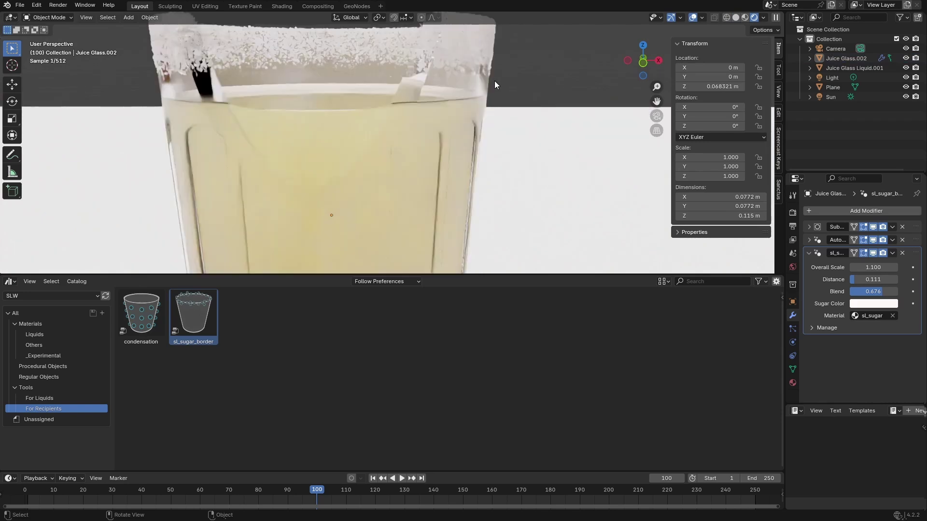
scroll(513, 97, "down", 3)
middle_click_drag(514, 98, 522, 100)
left_click(869, 303)
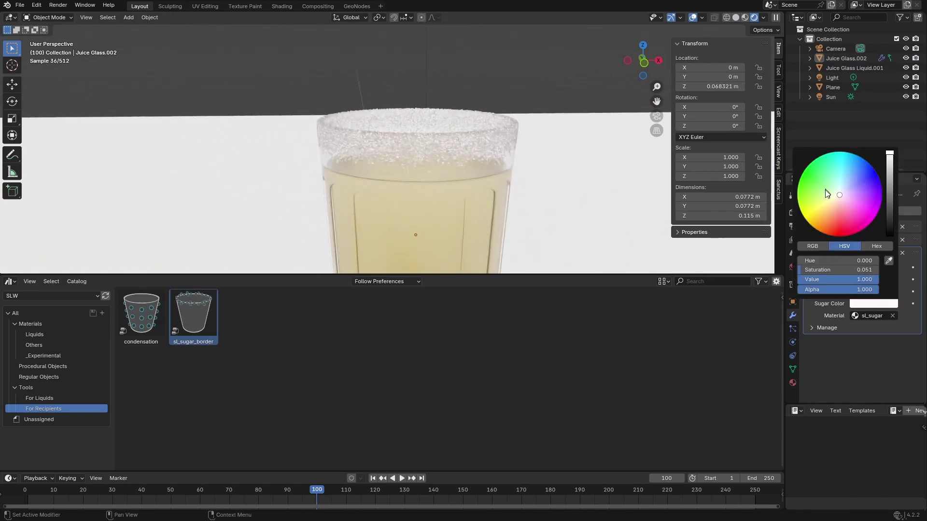
mouse_move(827, 193)
left_mouse_down()
mouse_move(839, 206)
mouse_move(839, 198)
left_mouse_up()
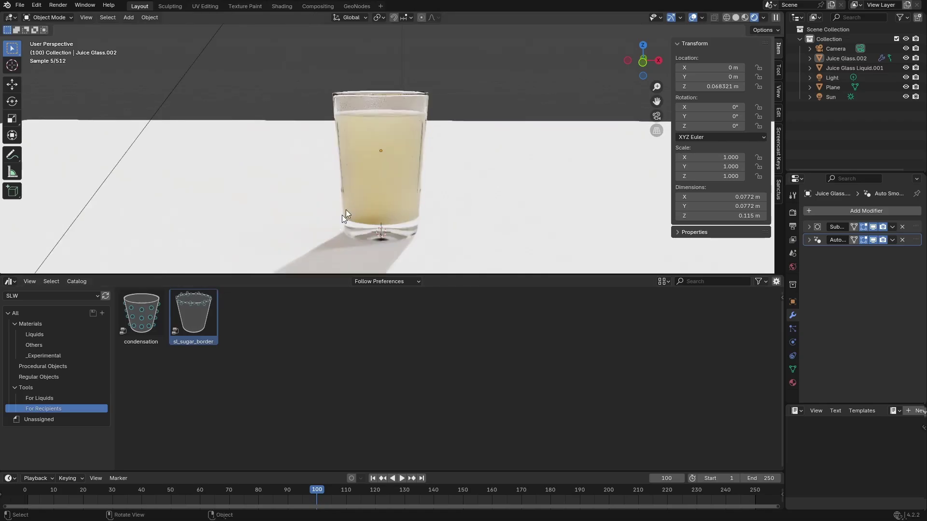
Apply the condensation asset to the juice glass and switch the viewport to solid shading
left_click(379, 126)
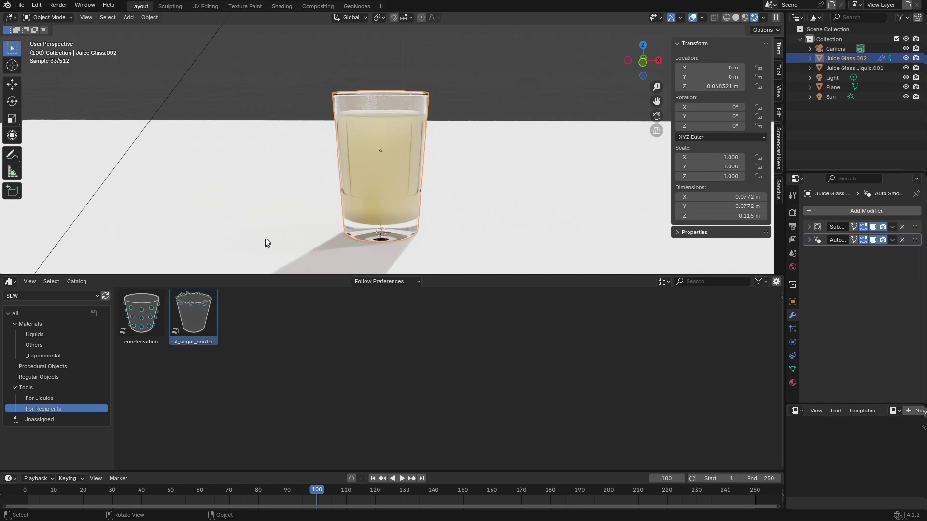
left_click(141, 314)
left_click_drag(141, 314, 364, 128)
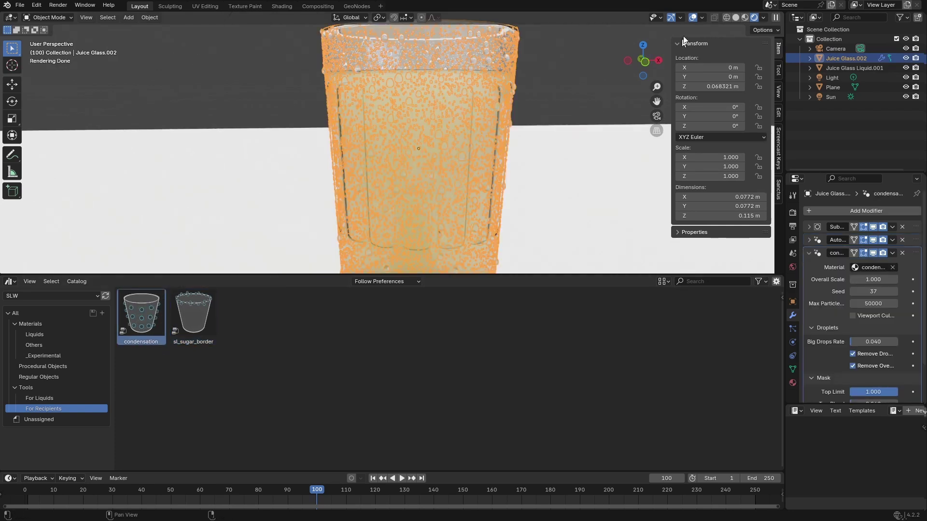
left_click(736, 18)
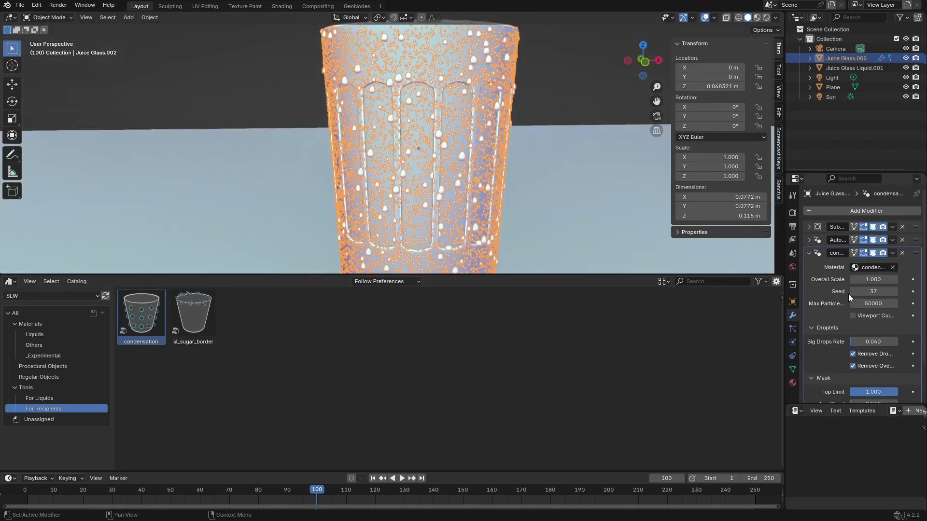
Set the condensation mask's Top Limit to 0.971 and adjust its Bottom Limit and Top Blend
scroll(849, 295, "down", 3)
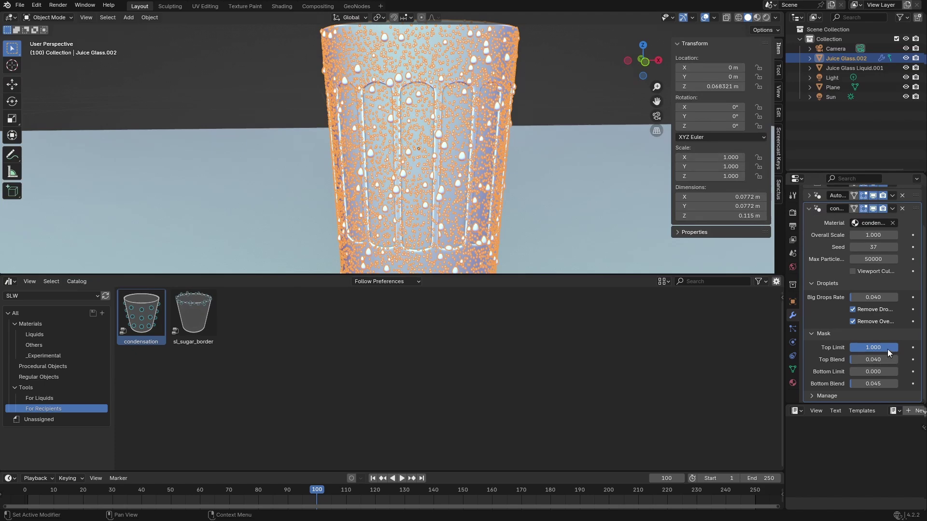
left_click_drag(888, 349, 898, 351)
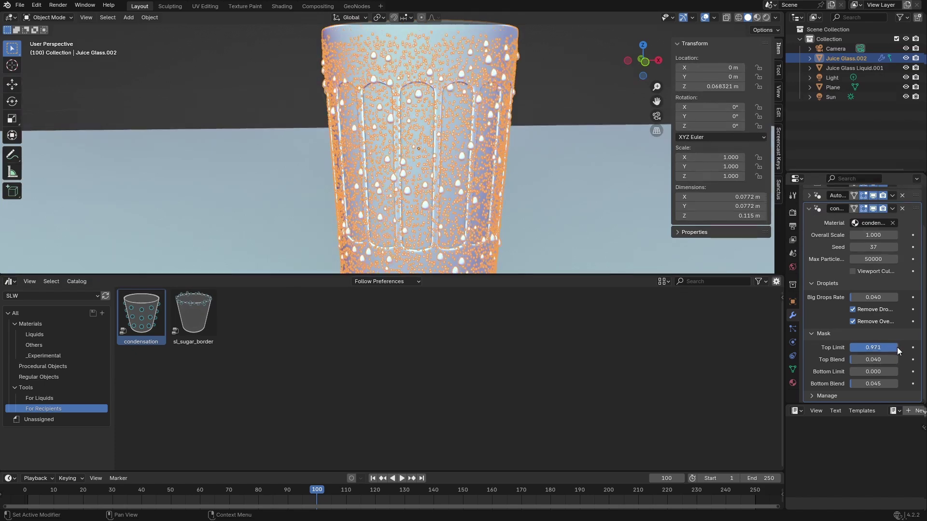
scroll(587, 224, "down", 4)
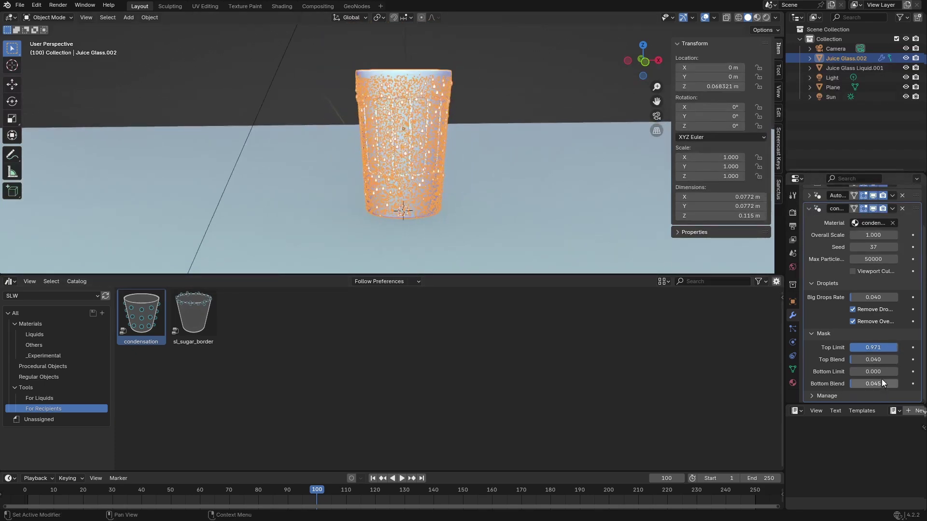
left_click_drag(873, 371, 884, 372)
left_click_drag(874, 359, 893, 359)
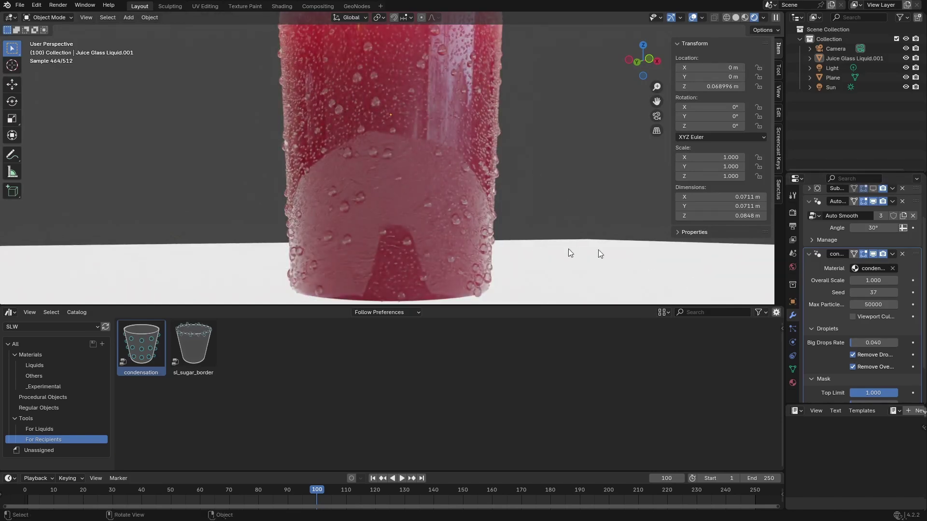
Turn the condensation's droplet removal option off and back on to compare the small drops around the big ones
left_click(858, 355)
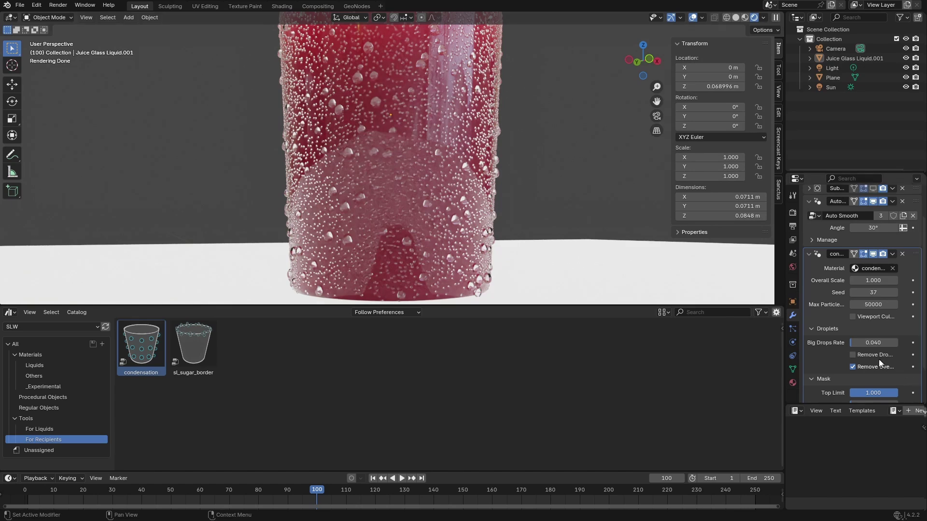
left_click(852, 356)
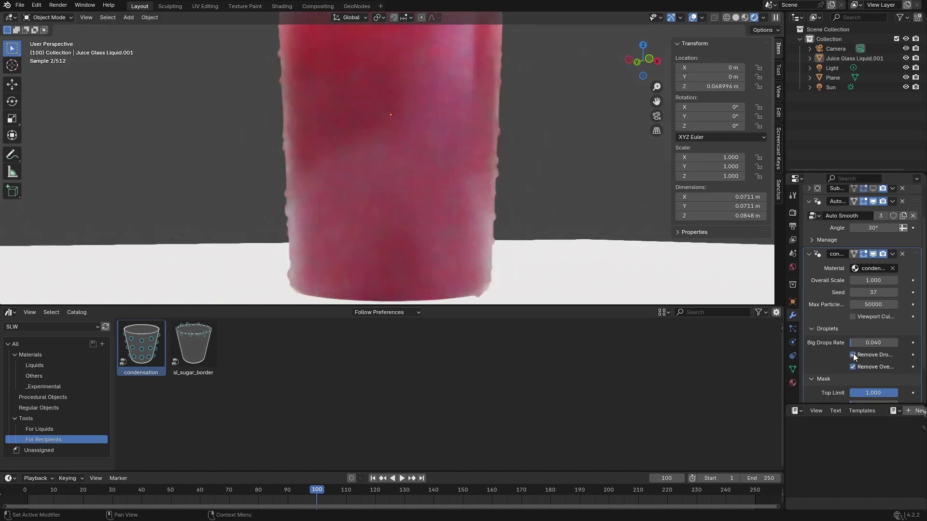
Examine the condensation droplets on the red liquid from above and up close, with and without the selection outline
scroll(436, 150, "down", 3)
left_click(458, 140)
middle_click_drag(450, 56, 391, 68)
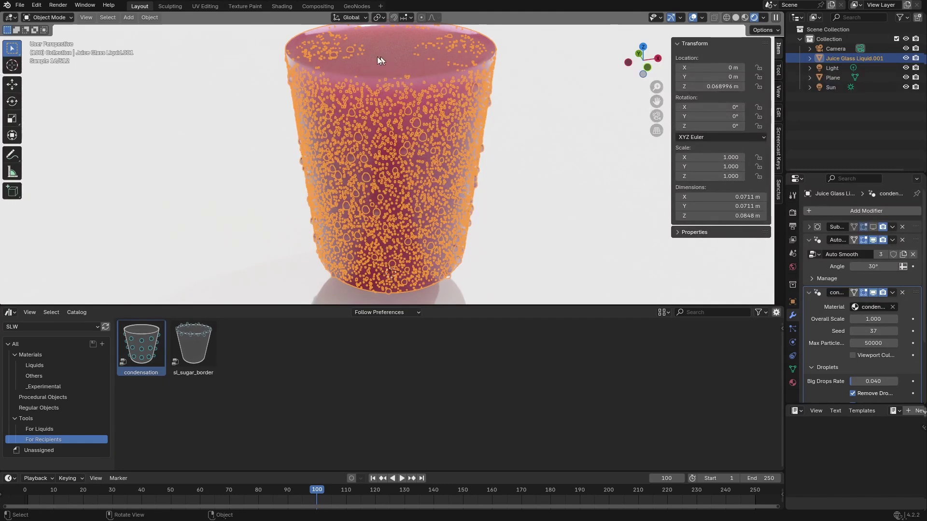
middle_click_drag(422, 176, 428, 148)
left_click(511, 131)
scroll(500, 143, "up", 2)
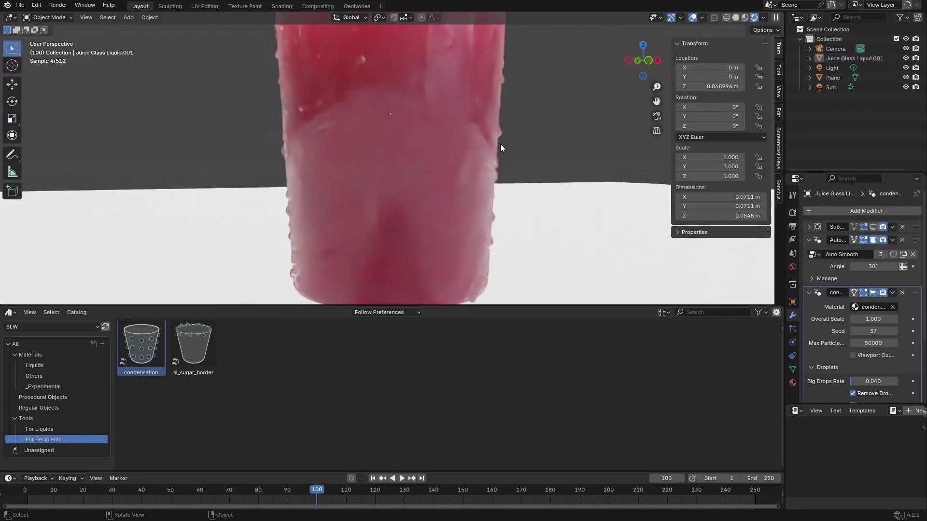
left_click(437, 143)
left_click(550, 97)
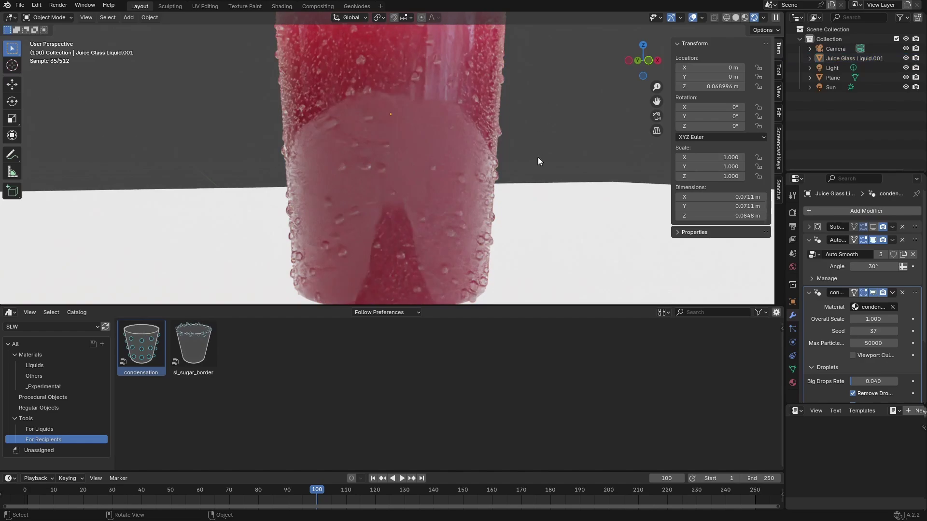
left_click(456, 139)
scroll(841, 364, "down", 2)
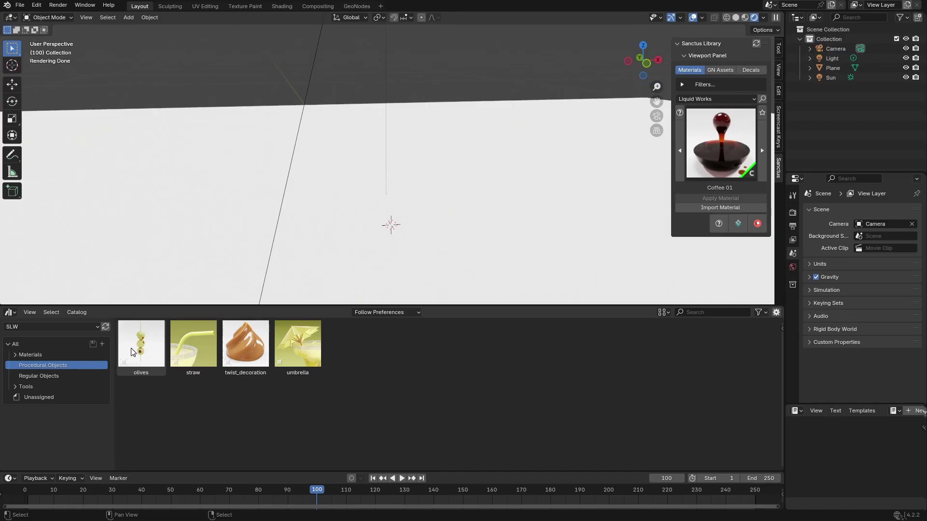
Place the procedural olives object on the plane and set its Overall Scale to 0.990 and Seed to 102
left_click_drag(140, 348, 366, 218)
left_click(476, 55)
middle_click_drag(517, 164, 467, 147)
scroll(473, 168, "up", 3)
middle_click_drag(497, 230, 478, 226)
left_click(395, 207)
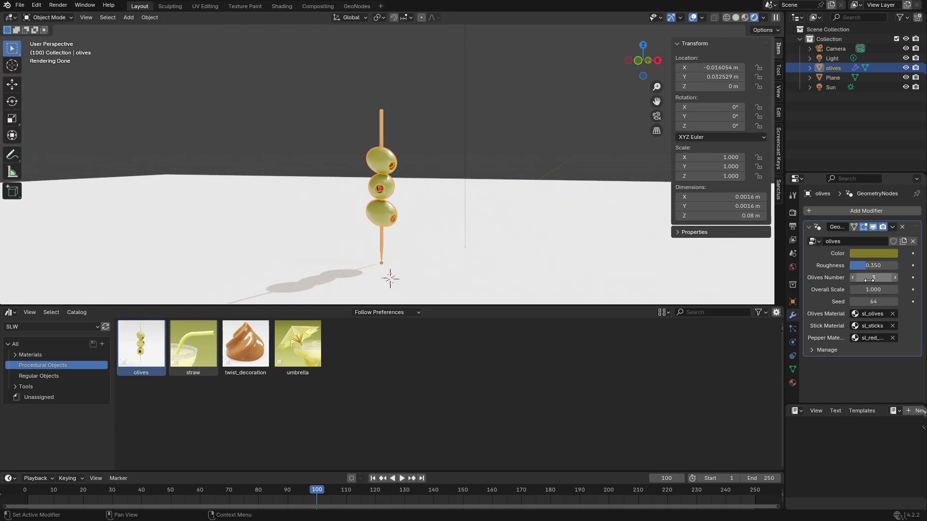
left_click_drag(875, 278, 888, 302)
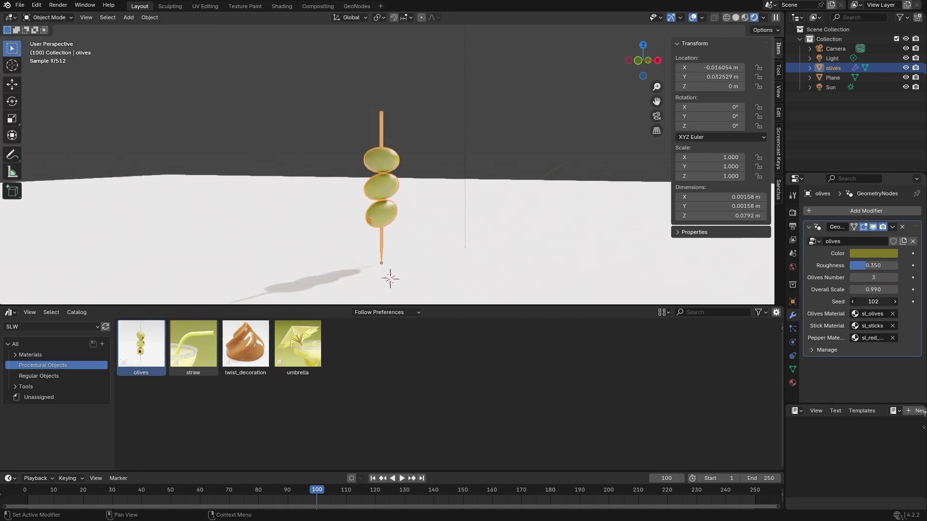
left_click(861, 255)
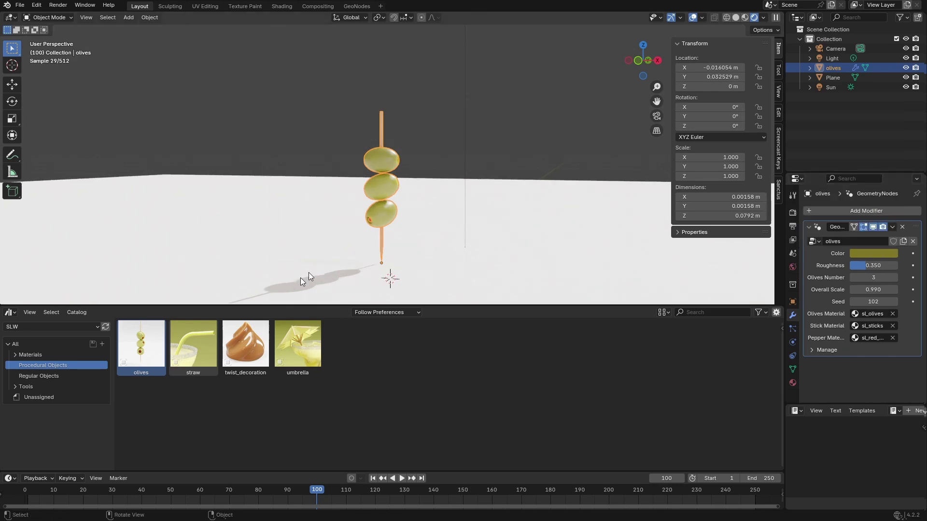
Place the procedural straw object on the plane beside the olives and frame its bend
left_click_drag(198, 344, 479, 259)
scroll(525, 218, "down", 3)
middle_click_drag(526, 219, 466, 223)
middle_click_drag(515, 186, 427, 231, "shift")
left_click(505, 180)
scroll(501, 199, "up", 3)
middle_click_drag(502, 203, 493, 203)
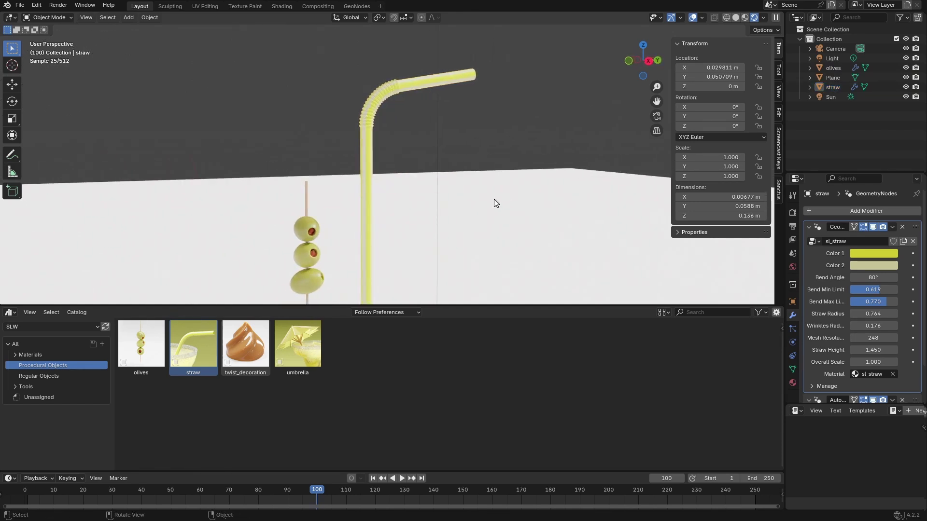
Set the straw's Bend Angle to 64.7°, Bend Min Limit to 0.629, Bend Max Limit to 0.751 and Straw Radius to 0.804
mouse_move(873, 277)
left_mouse_down()
mouse_move(898, 278)
mouse_move(861, 283)
left_mouse_up()
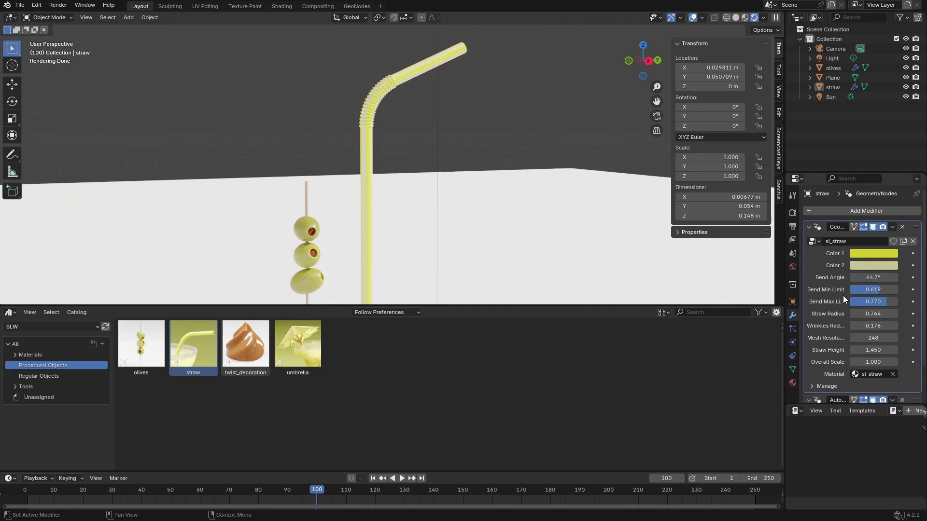
middle_click_drag(541, 215, 368, 129)
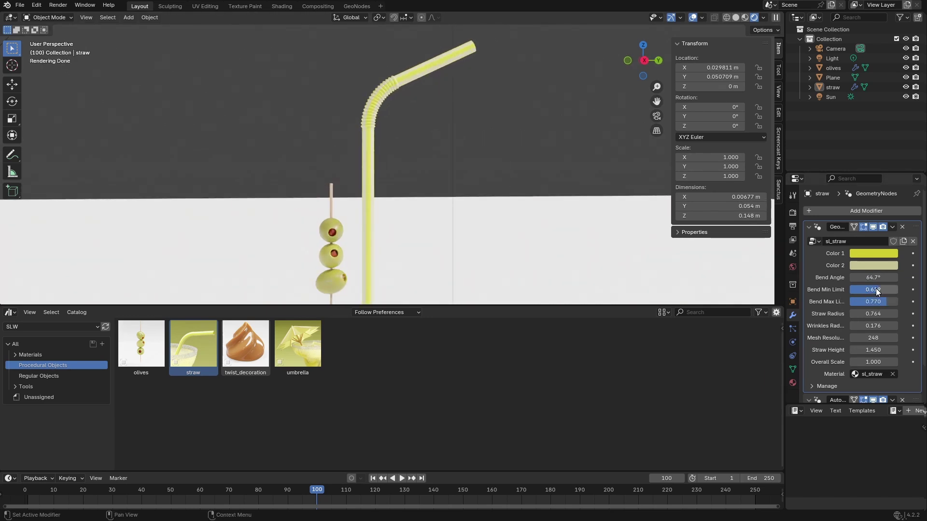
left_click_drag(876, 289, 883, 314)
scroll(391, 126, "up", 5)
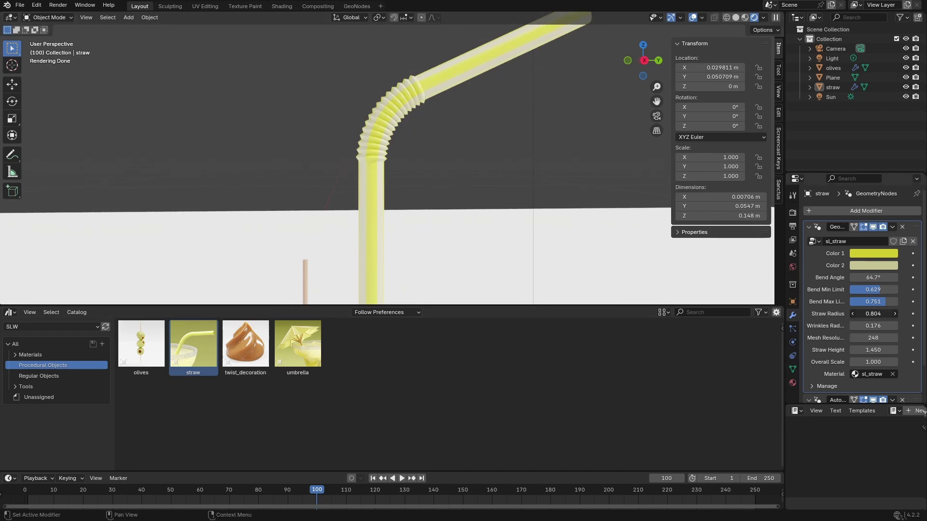
Set the straw's Wrinkles Radius to 0.166, Straw Height to 1.480 and Overall Scale to 1.060, checking the wrinkles temporarily at Bend Angle 0°
left_click(873, 314)
left_click(832, 313)
mouse_move(873, 326)
left_mouse_down()
mouse_move(854, 326)
mouse_move(871, 326)
left_mouse_up()
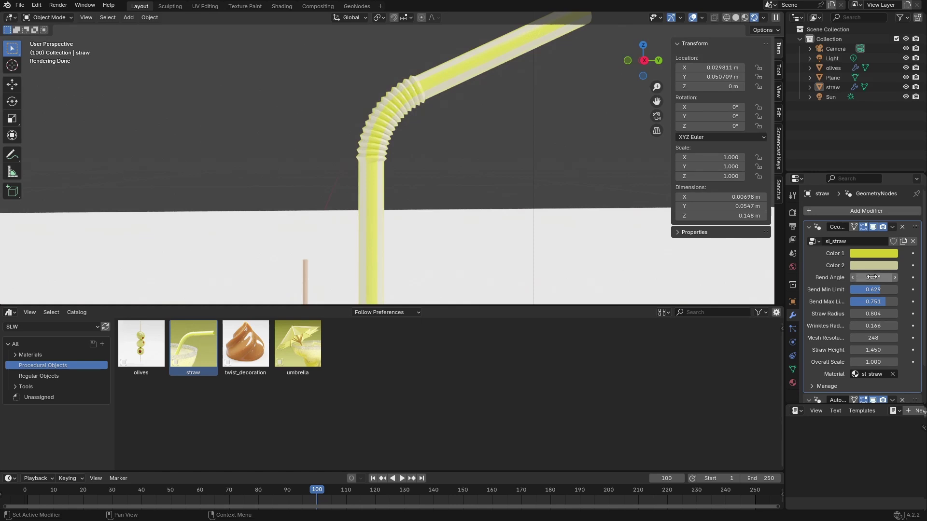
type("0")
key("Return")
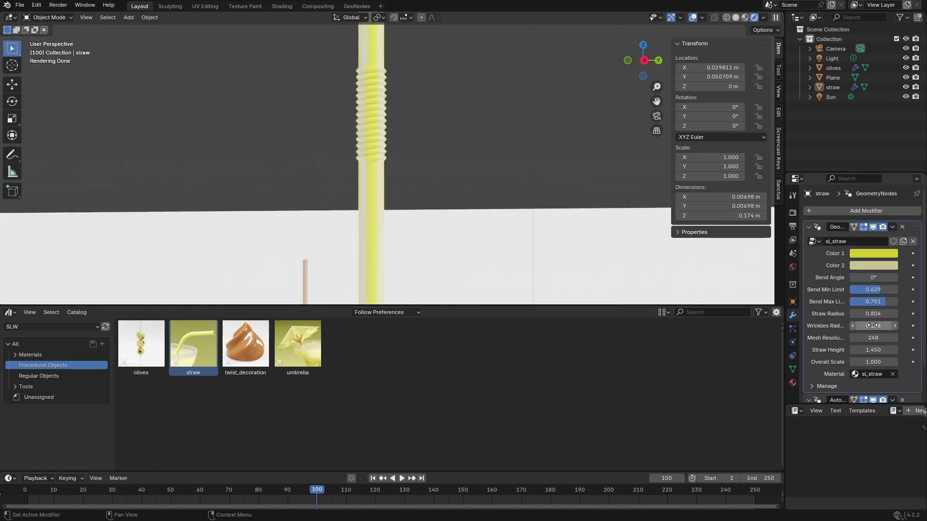
left_click_drag(873, 325, 853, 325)
scroll(401, 162, "down", 5)
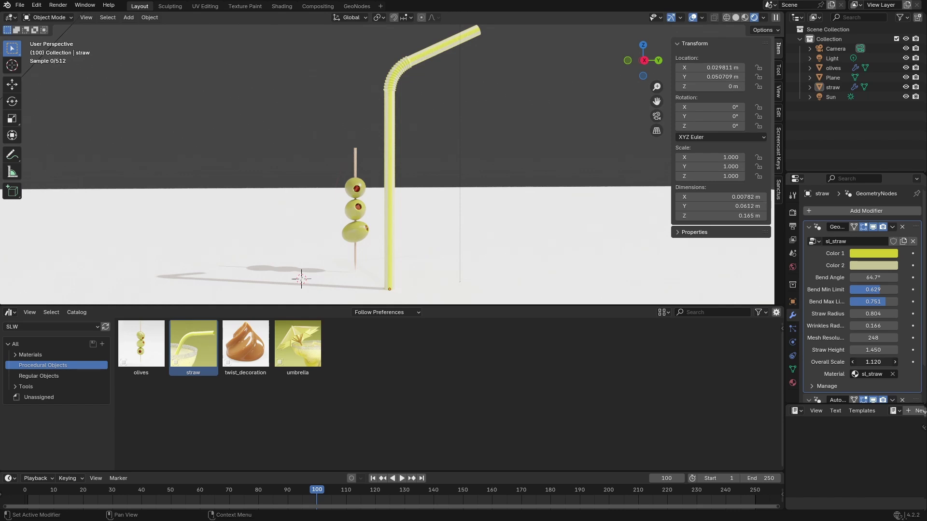
mouse_move(875, 362)
left_mouse_down()
mouse_move(866, 361)
mouse_move(891, 349)
mouse_move(875, 350)
left_mouse_up()
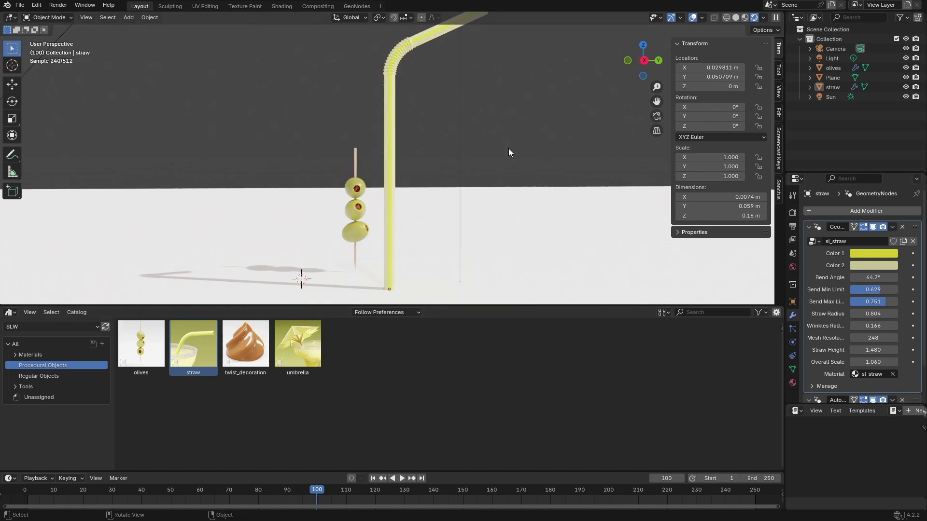
Place the procedural twist_decoration object on the plane beside the straw and view it from the other side without its selection outline
scroll(508, 152, "down", 2)
left_click_drag(247, 352, 445, 262)
middle_click_drag(531, 274, 493, 223, "shift")
scroll(498, 224, "up", 1)
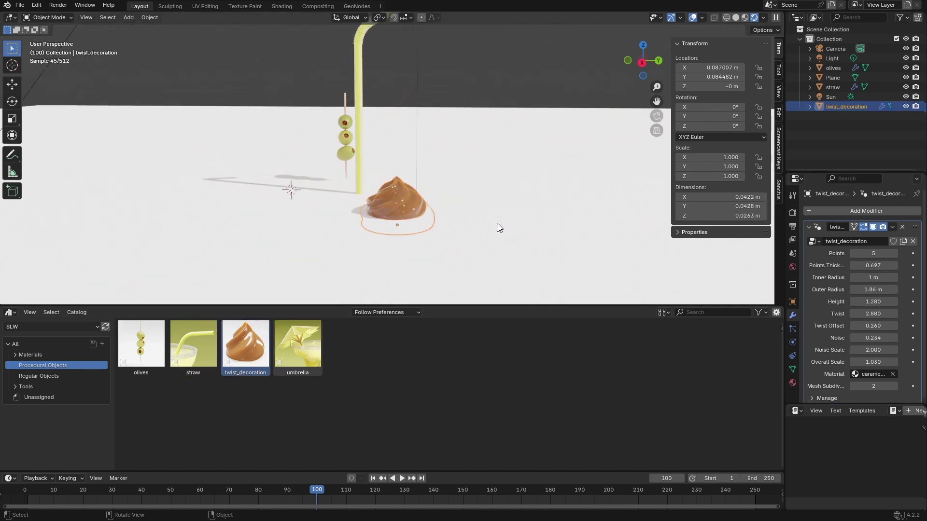
middle_click_drag(563, 271, 319, 114)
left_click(319, 114)
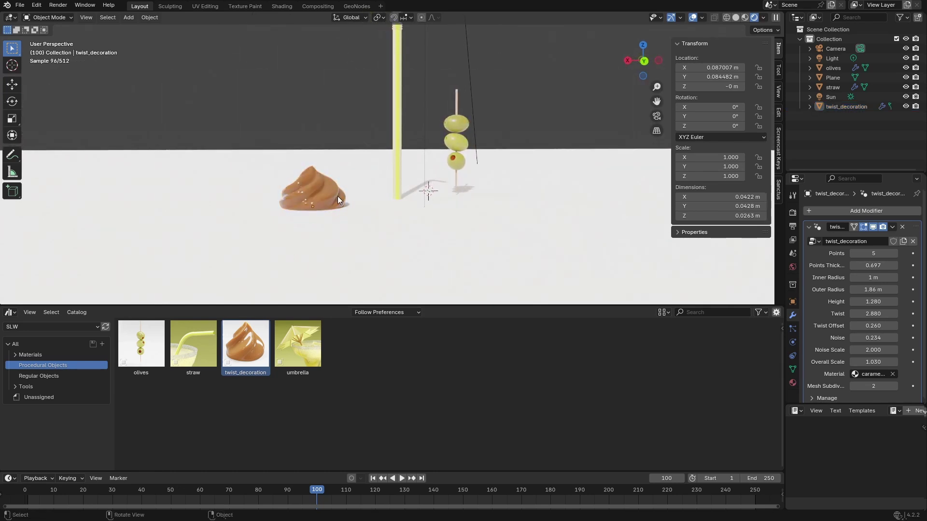
scroll(338, 197, "up", 1)
Set the twist decoration's Points to 4, Points Thickness 0.787, Inner Radius 0.81 m, Height 1.470, Twist 3.010, Noise 0.194 and Overall Scale 1.040
left_click(301, 203)
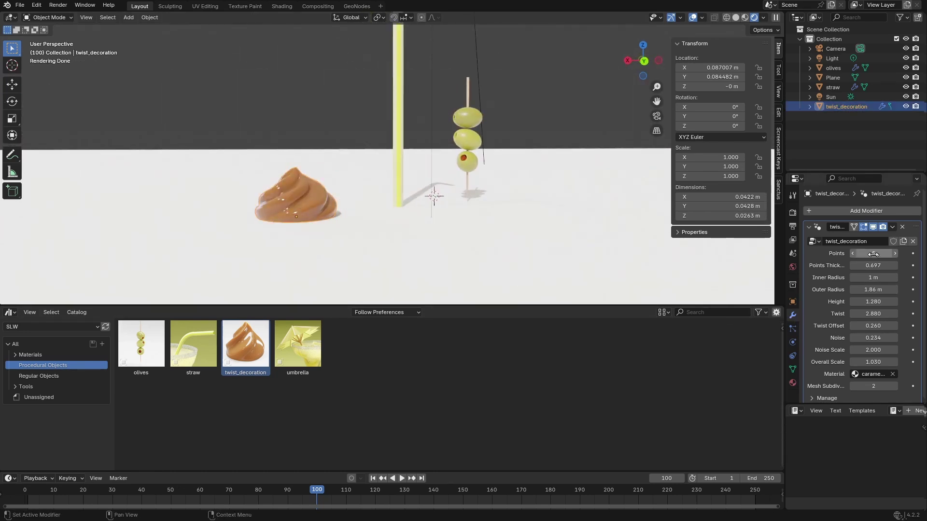
left_click_drag(878, 252, 876, 277)
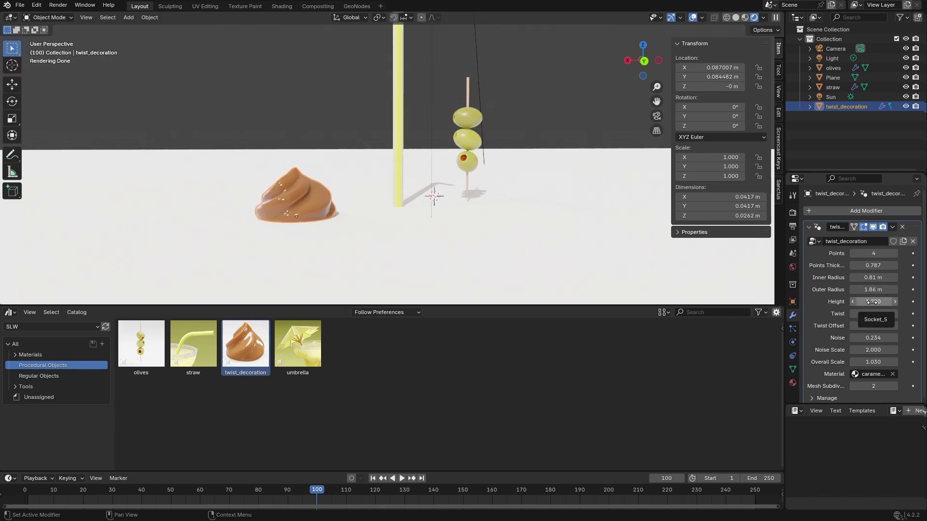
left_click_drag(872, 302, 882, 362)
left_click(344, 112)
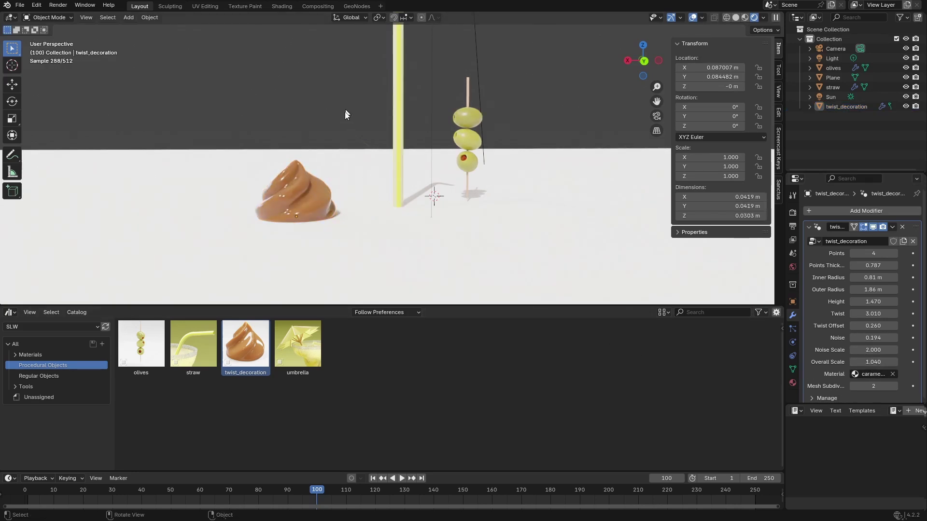
middle_click_drag(344, 111, 391, 203)
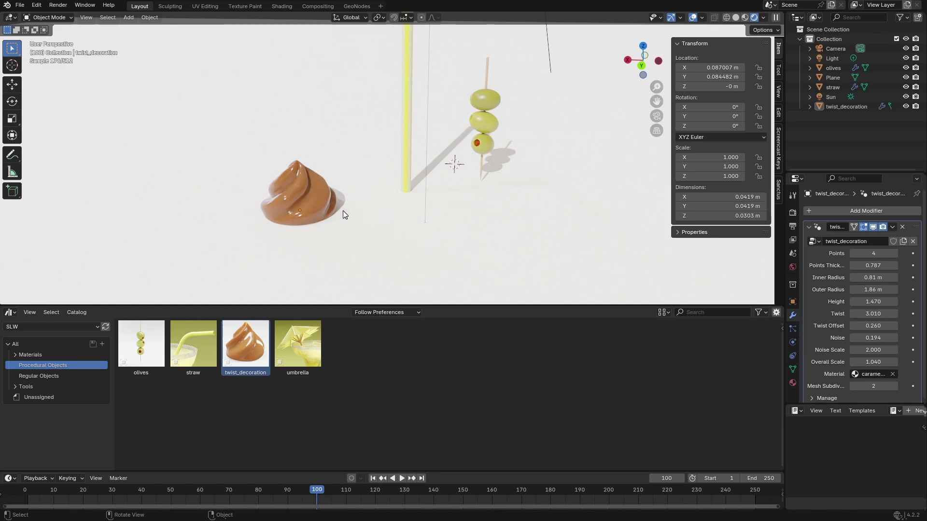
Place the procedural umbrella object on the plane beside the olives and view it from below the canopy
scroll(386, 217, "down", 2)
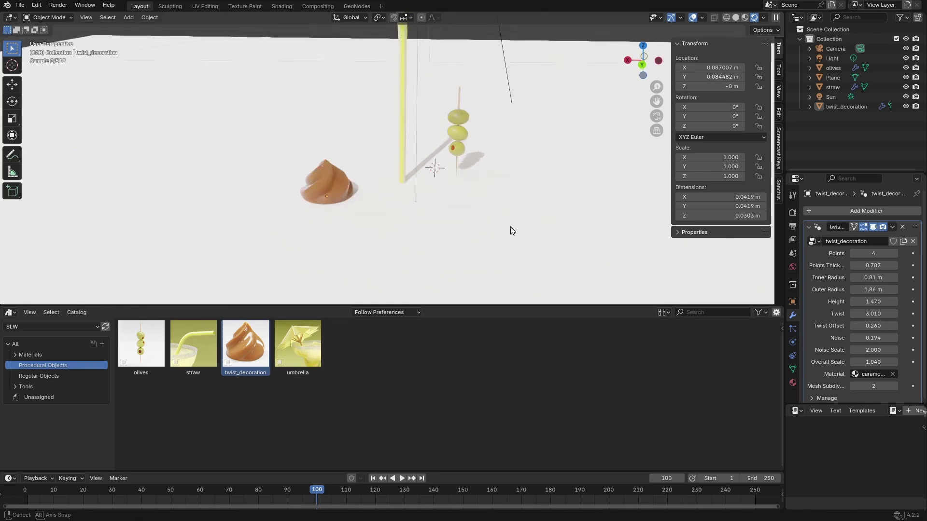
middle_click_drag(553, 221, 416, 230, "shift")
scroll(416, 230, "down", 1)
left_click_drag(297, 343, 418, 205)
middle_click_drag(537, 191, 522, 167)
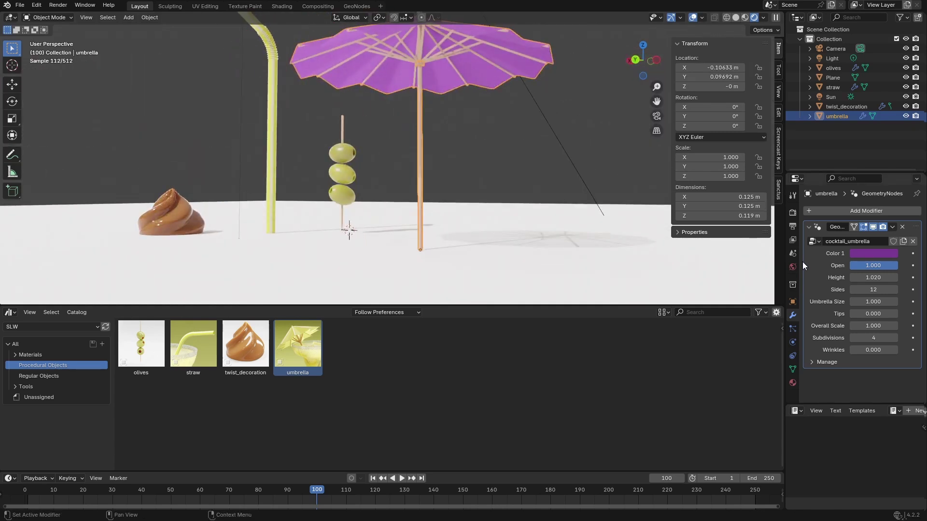
Keep the umbrella fully open at 1.000 and change its Color 1 from purple to a brighter golden yellow
mouse_move(881, 269)
left_mouse_down()
mouse_move(852, 269)
mouse_move(899, 269)
left_mouse_up()
middle_click_drag(521, 169, 544, 200)
left_click(867, 252)
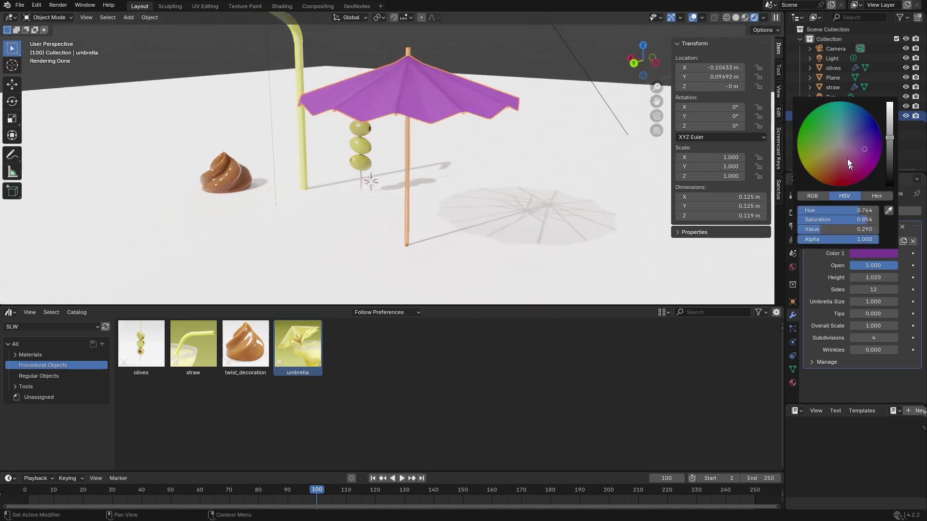
left_click(835, 161)
left_click_drag(835, 161, 830, 155)
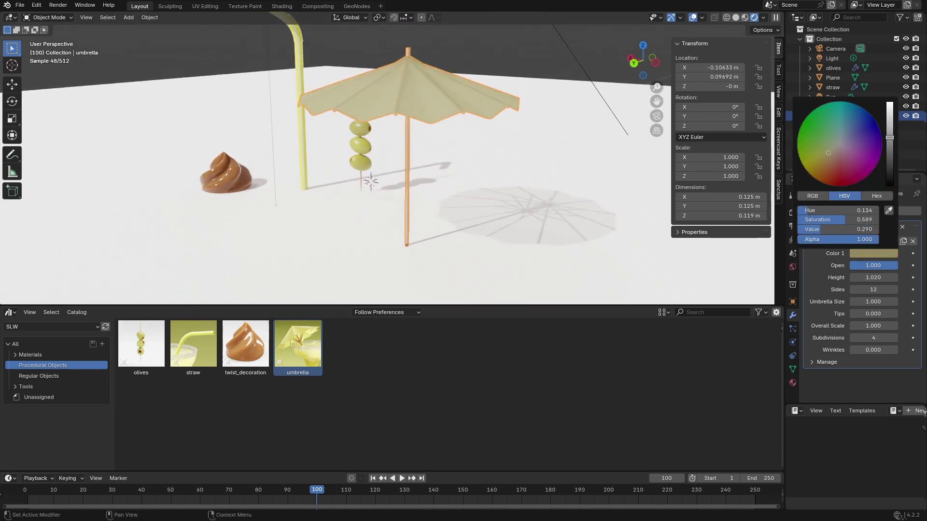
left_click_drag(890, 138, 889, 125)
left_click_drag(829, 153, 818, 165)
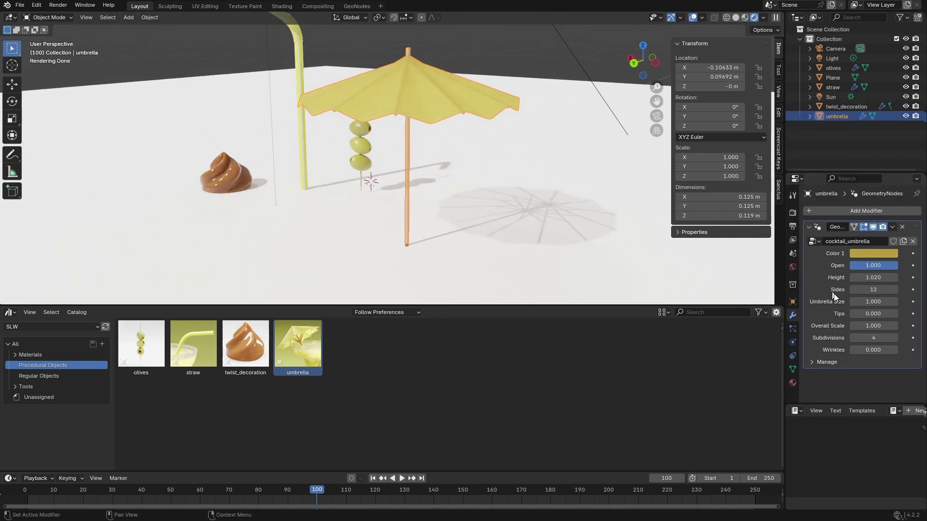
Set the umbrella's Height to 0.990, Overall Scale to 0.990 and Wrinkles to 1.000, and deselect it to view the creased canopy
left_click_drag(873, 277, 873, 326)
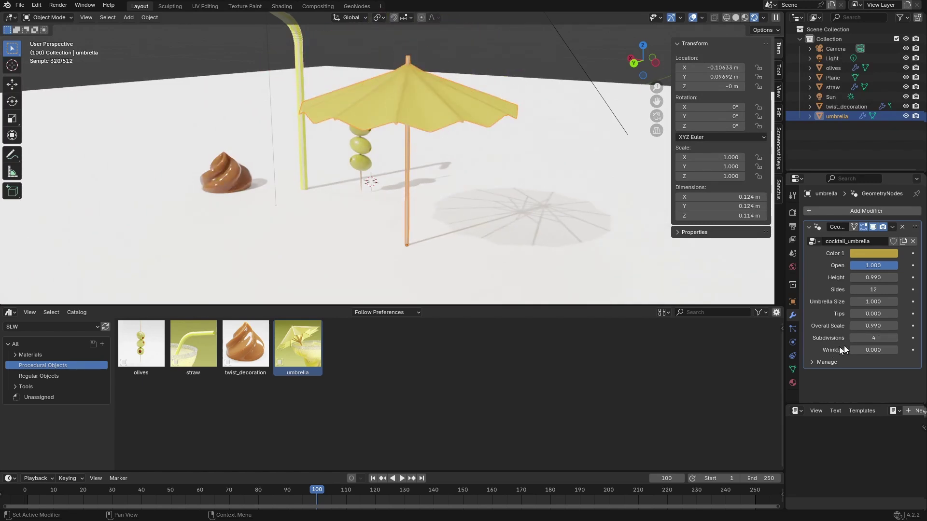
middle_click_drag(610, 190, 600, 215, "shift")
scroll(599, 216, "up", 2)
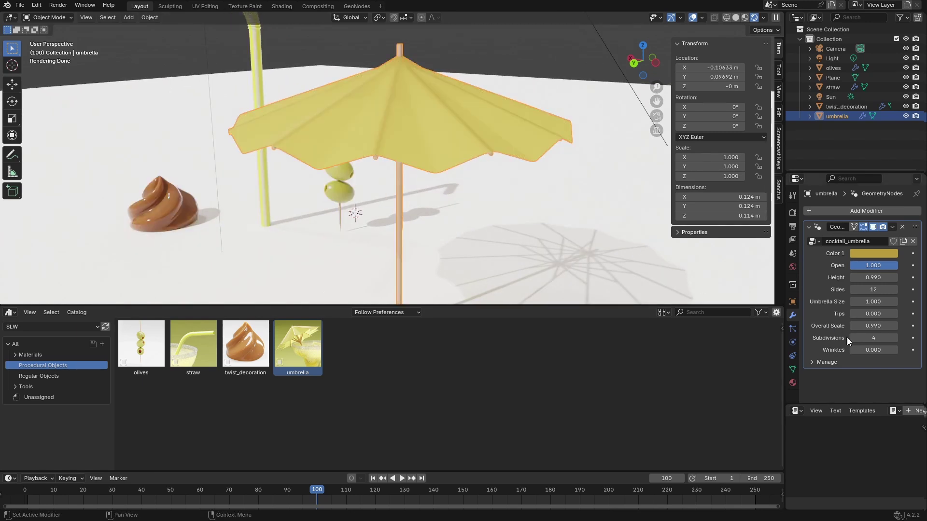
left_click_drag(867, 349, 899, 353)
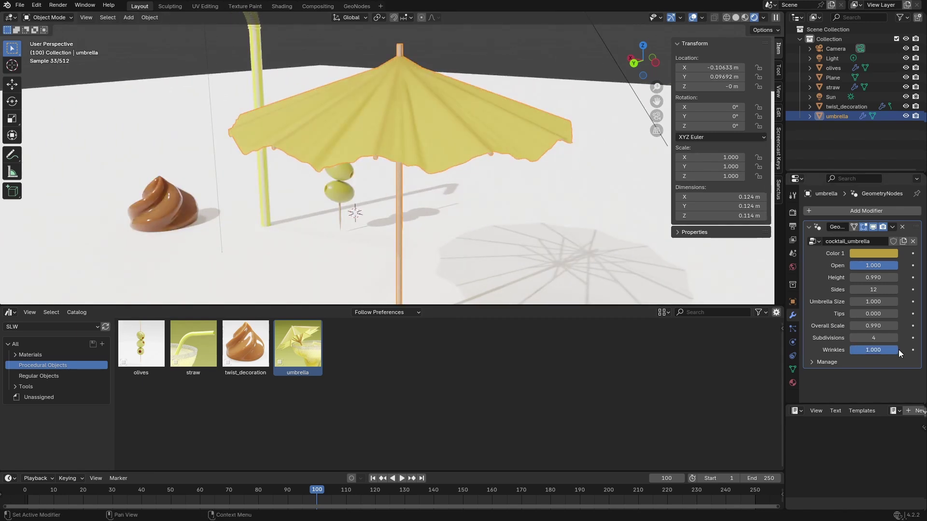
left_click(502, 62)
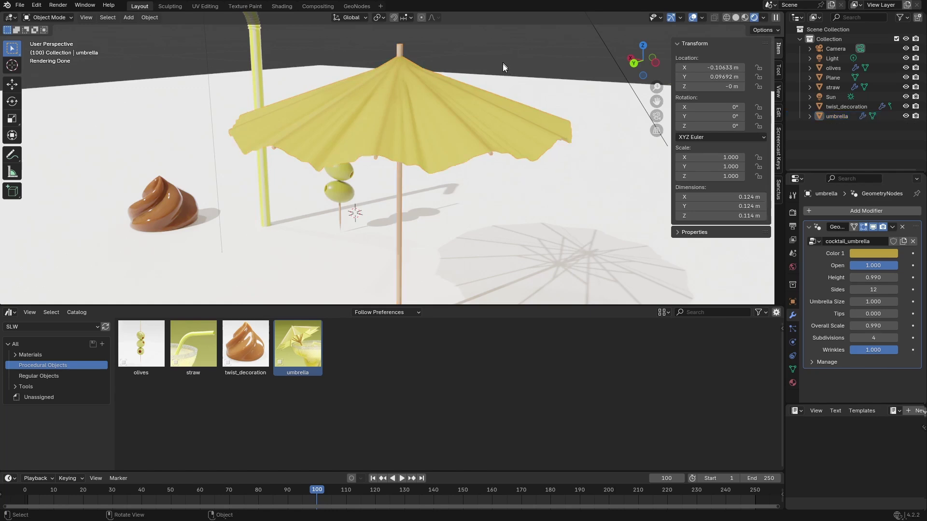
scroll(526, 191, "down", 2)
scroll(489, 228, "up", 2)
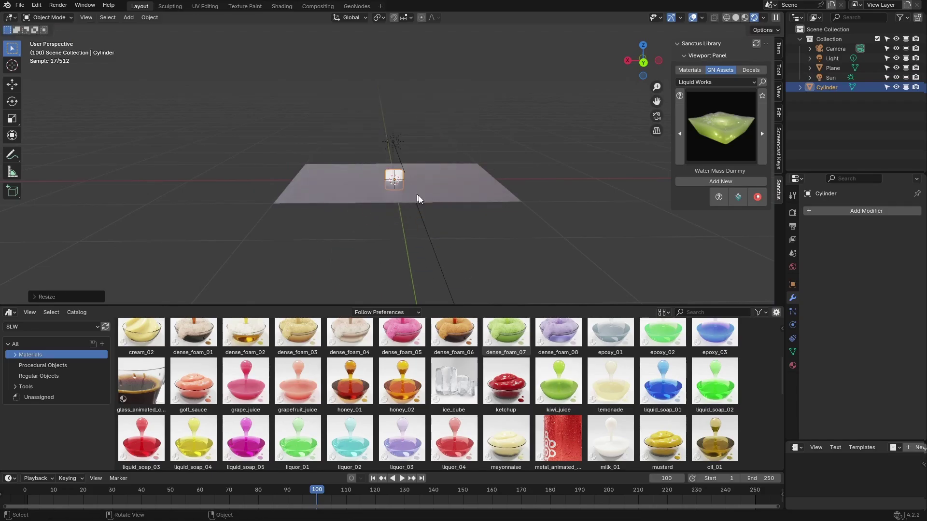
Scale the cylinder down by a factor of about 0.56 and raise it along Z until its base rests on the plane
scroll(418, 199, "up", 6)
key("s")
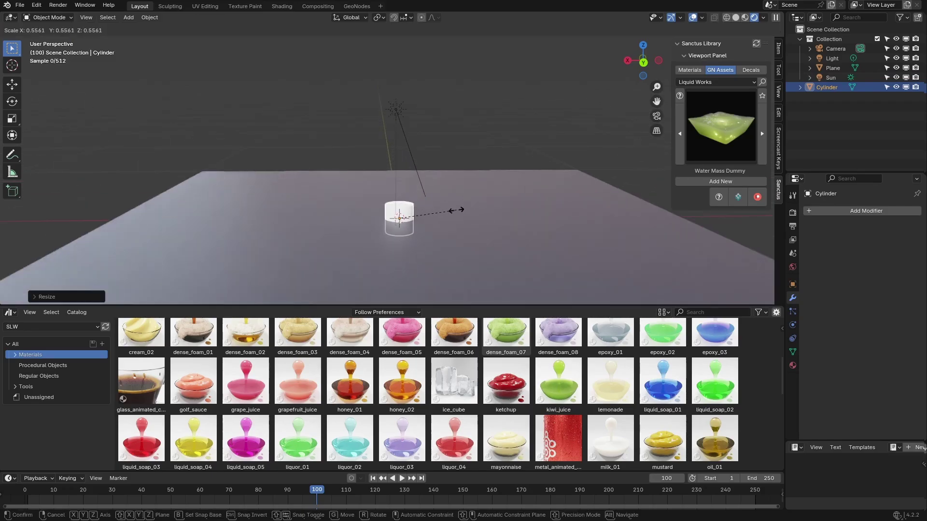
left_click(459, 210)
key("KP_1")
scroll(441, 248, "up", 3)
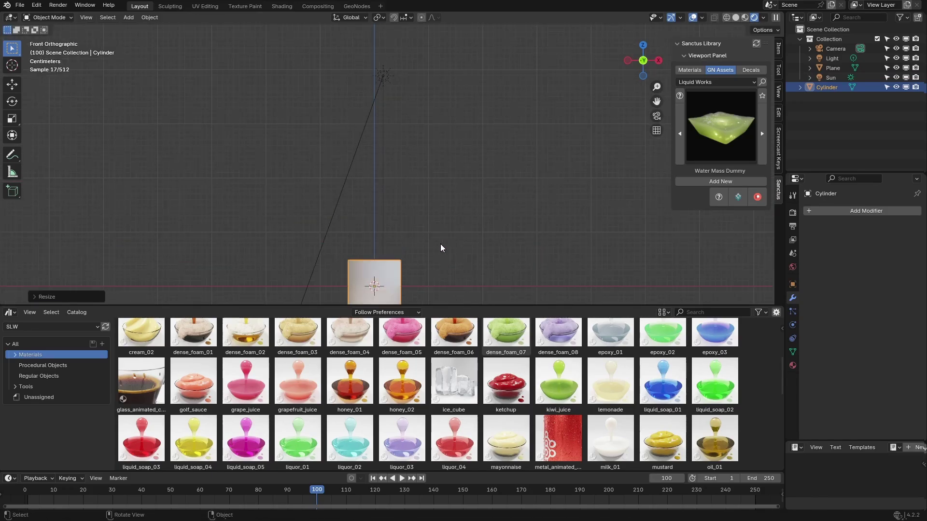
key("g")
key("z")
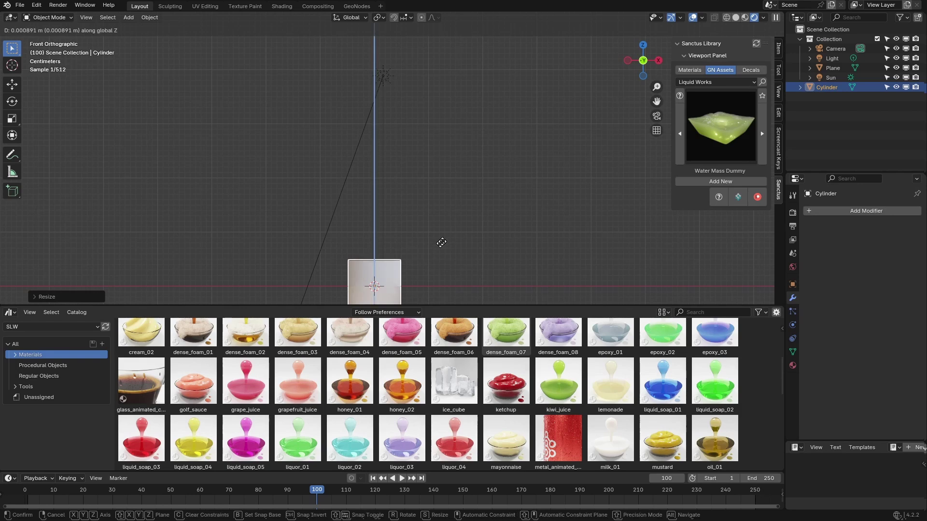
left_click(451, 219)
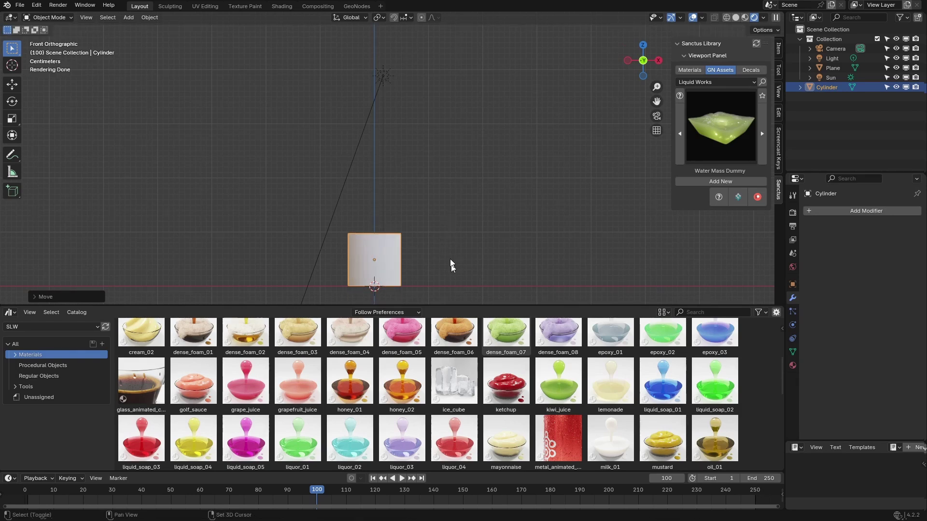
Shade the cylinder auto smooth at 30° and apply its scale
mouse_move(451, 219)
middle_mouse_down()
mouse_move(453, 199)
mouse_move(437, 225)
middle_mouse_up()
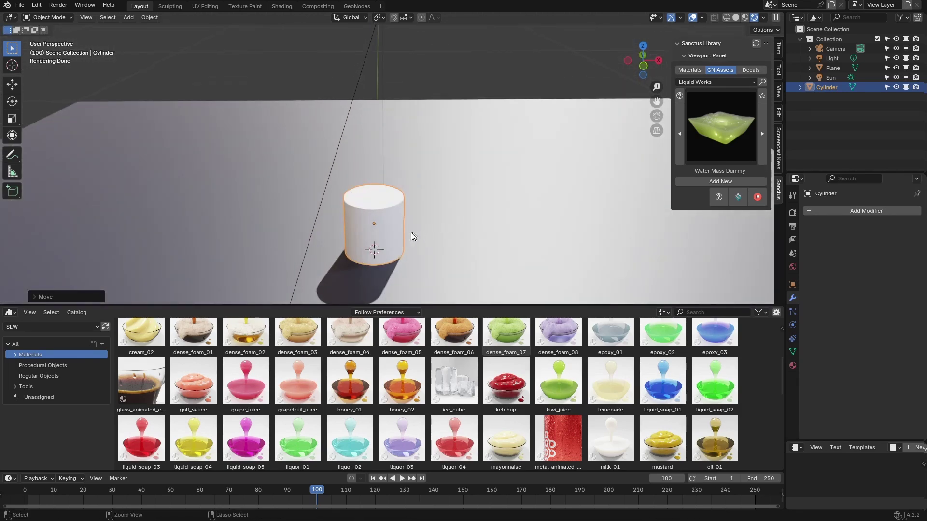
key("ctrl+a")
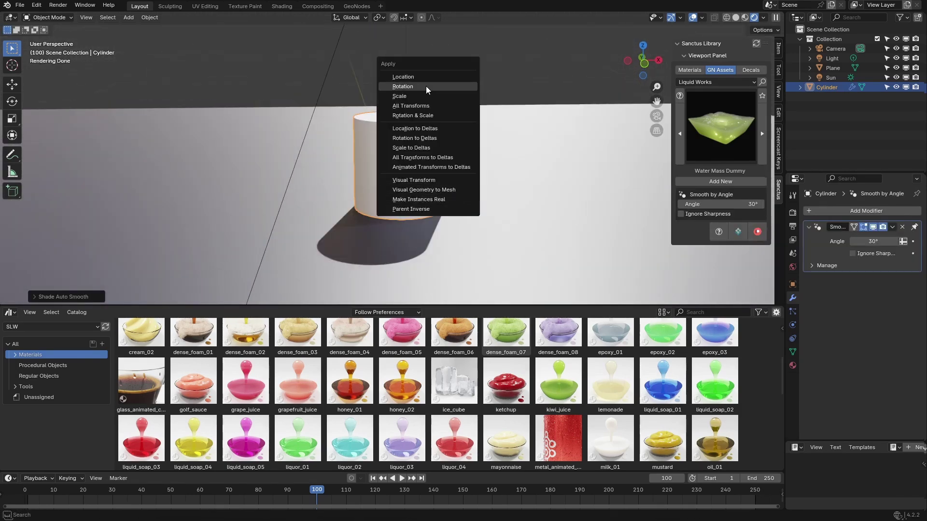
left_click(427, 97)
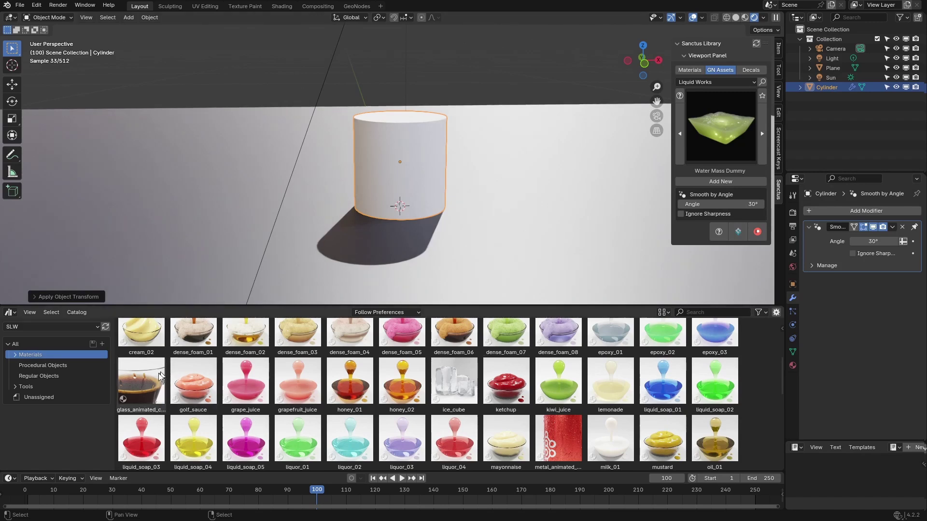
Assign the animated condensation glass material to the cylinder and play the animation to view the running drops from the side
left_click_drag(137, 387, 411, 154)
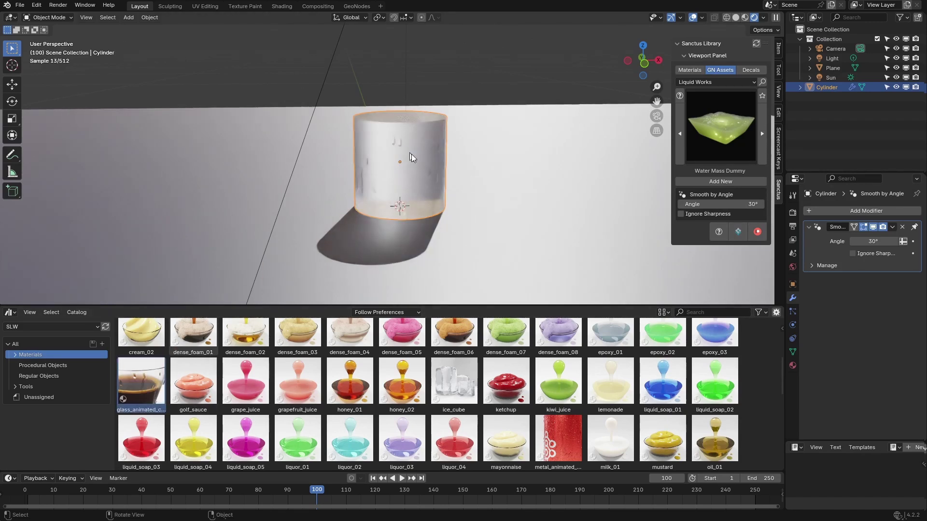
scroll(475, 159, "up", 3)
key("space")
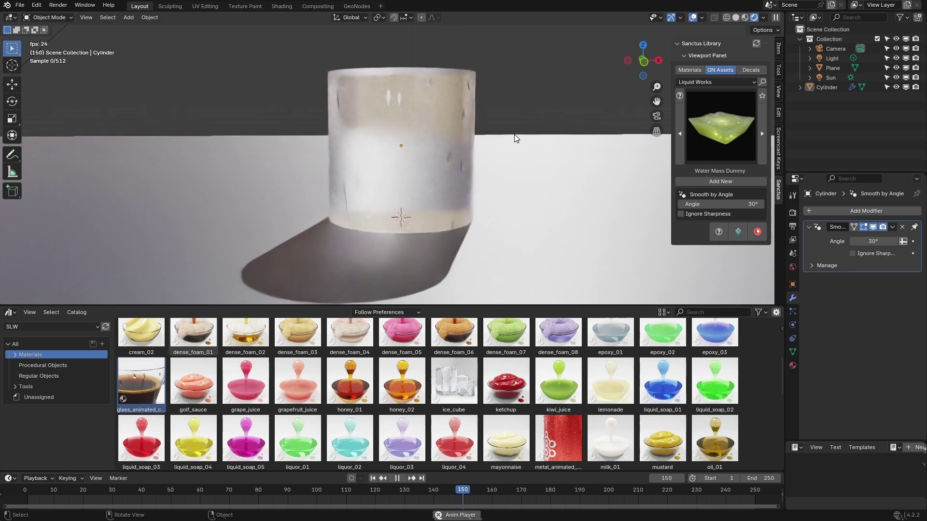
middle_click_drag(515, 140, 537, 142)
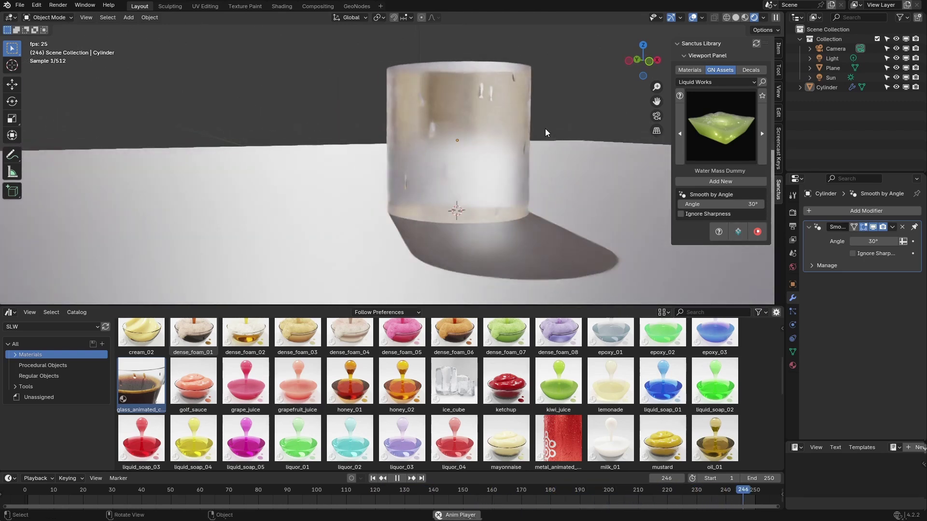
Examine the surface settings of the cylinder's condensation glass material and its animated drops up close
left_click(496, 153)
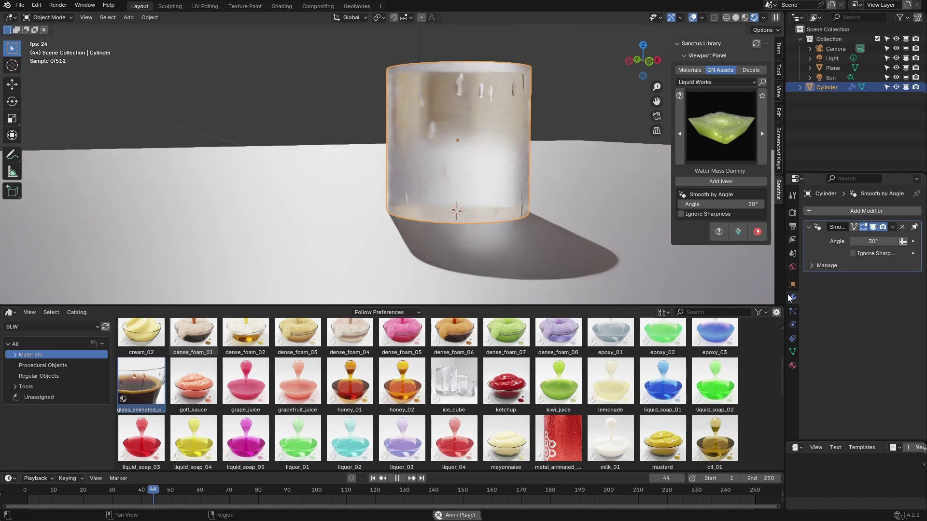
left_click(792, 366)
scroll(854, 289, "down", 5)
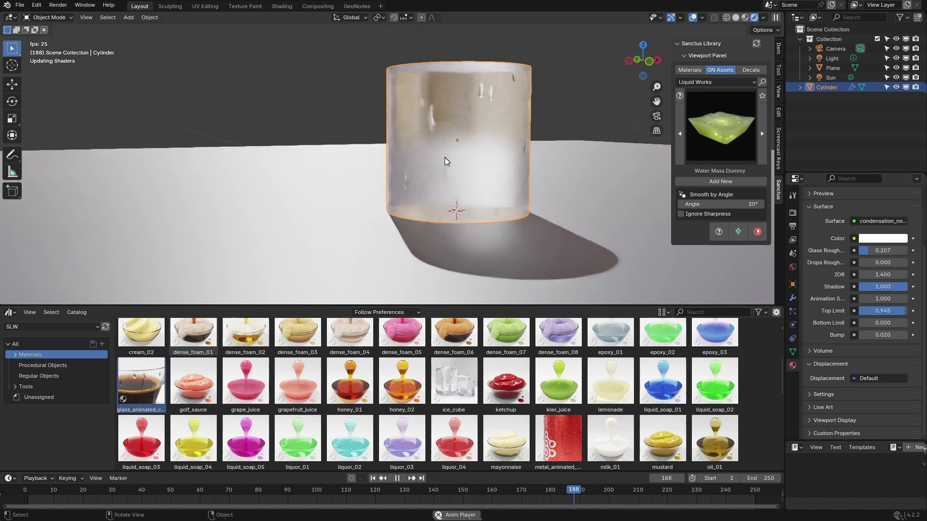
middle_click_drag(526, 170, 490, 134)
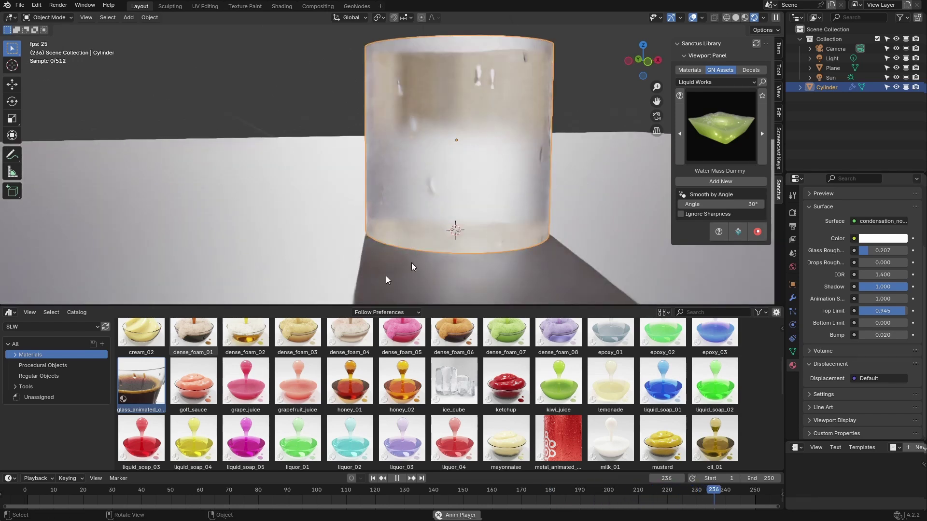
Apply the condensation tool from the Sanctus Liquid Works tools to the glass cylinder
left_click(49, 377)
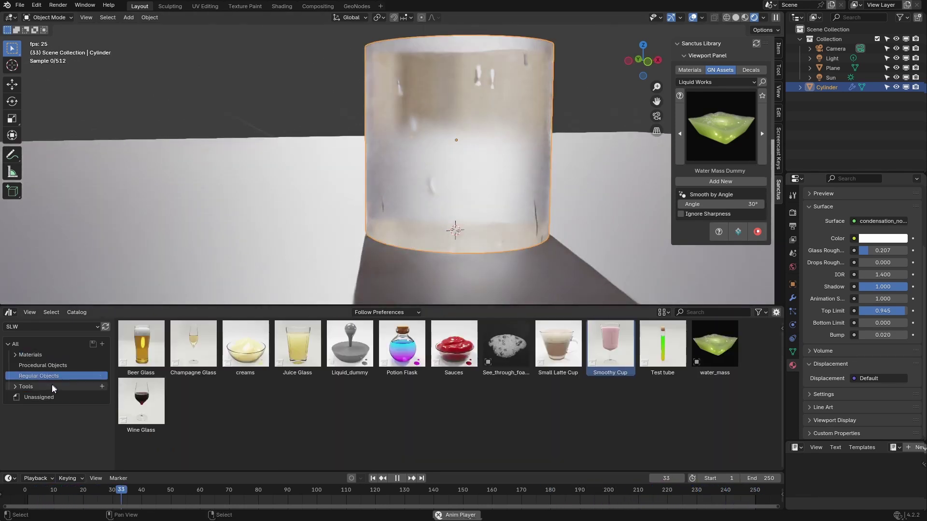
left_click(29, 387)
left_click_drag(141, 344, 473, 137)
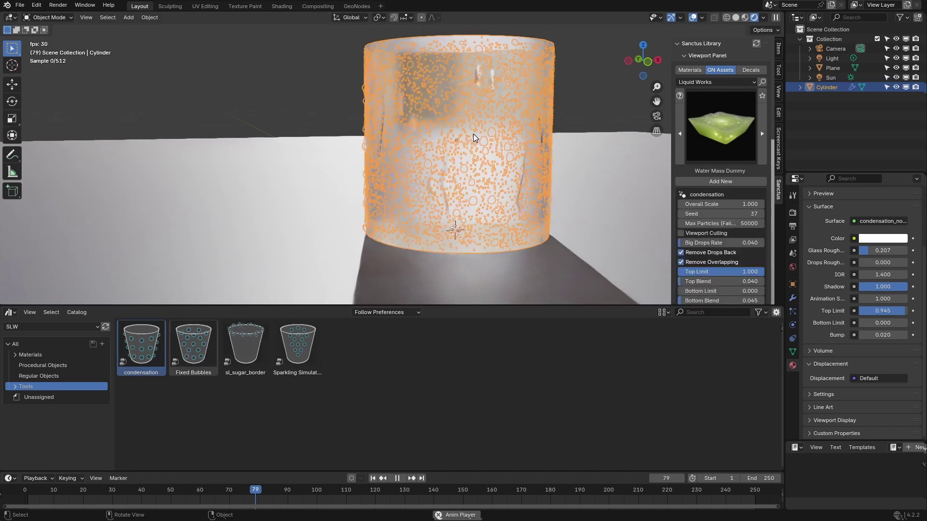
Watch the condensation drops on the deselected glass cylinder while the animation plays, and pause the playback
left_click(244, 94)
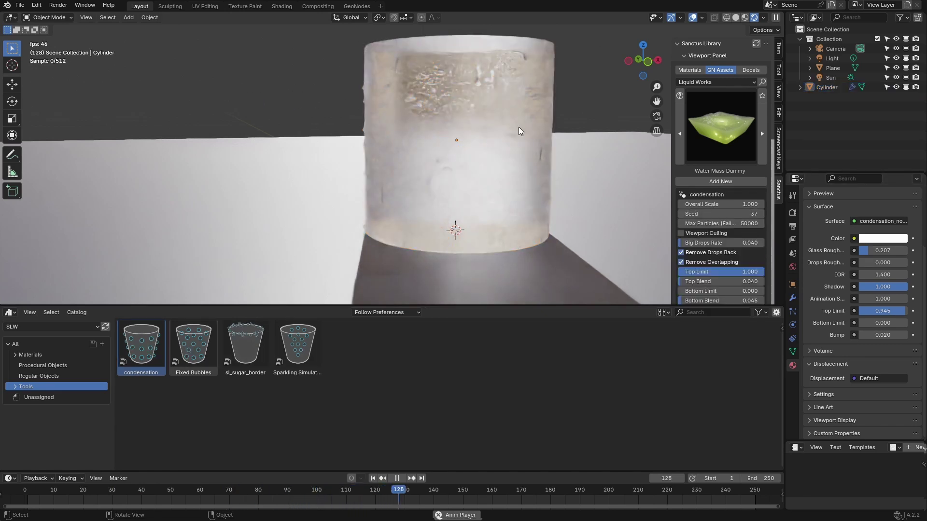
middle_click_drag(582, 119, 576, 120)
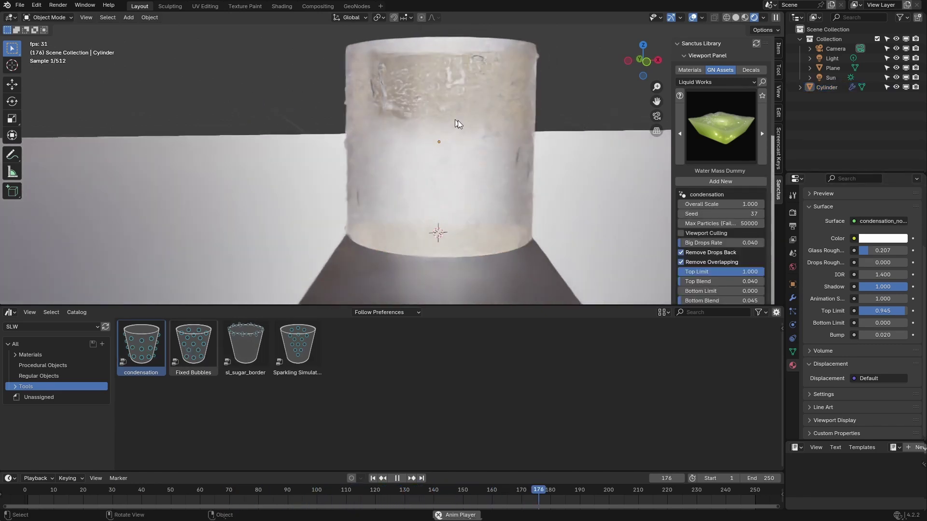
key("space")
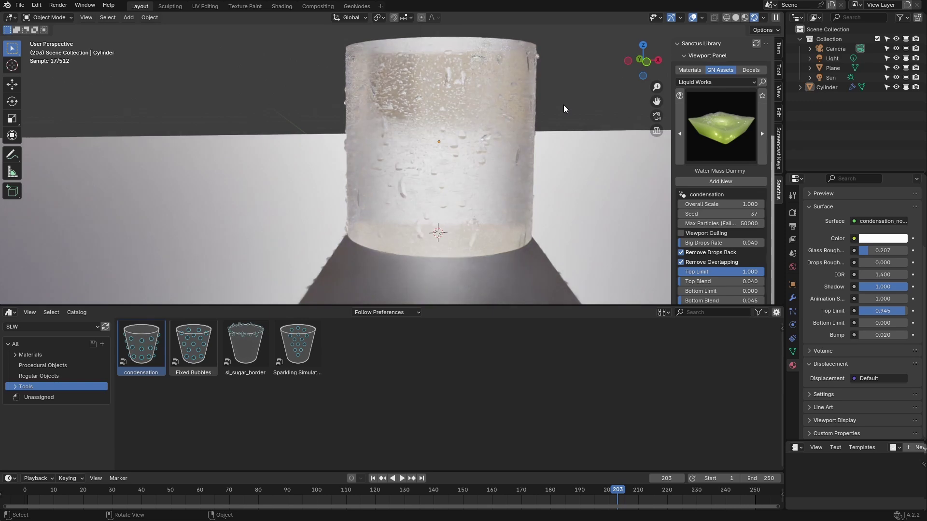
middle_click_drag(567, 119, 572, 122, "shift")
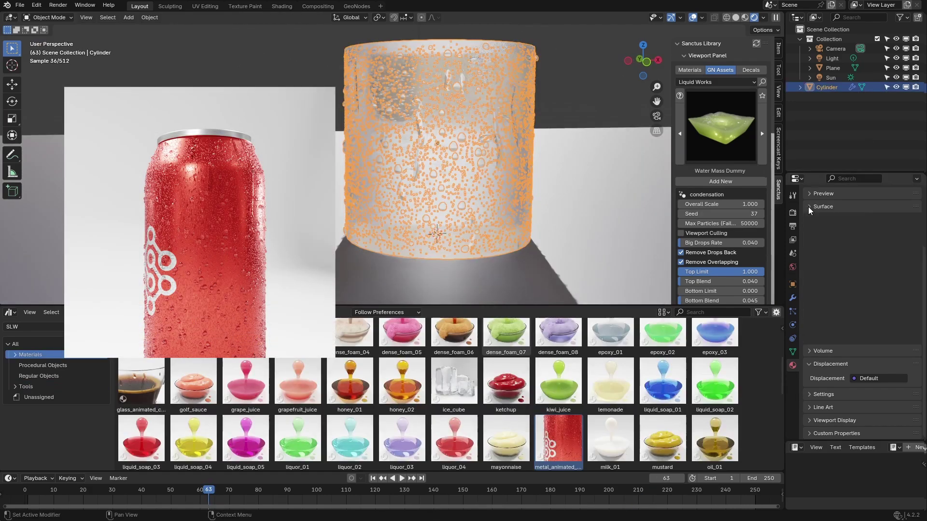
Hide the condensation modifier in the viewport, assign the red metal animated condensation material to the cylinder, and show the modifier again
left_click(792, 298)
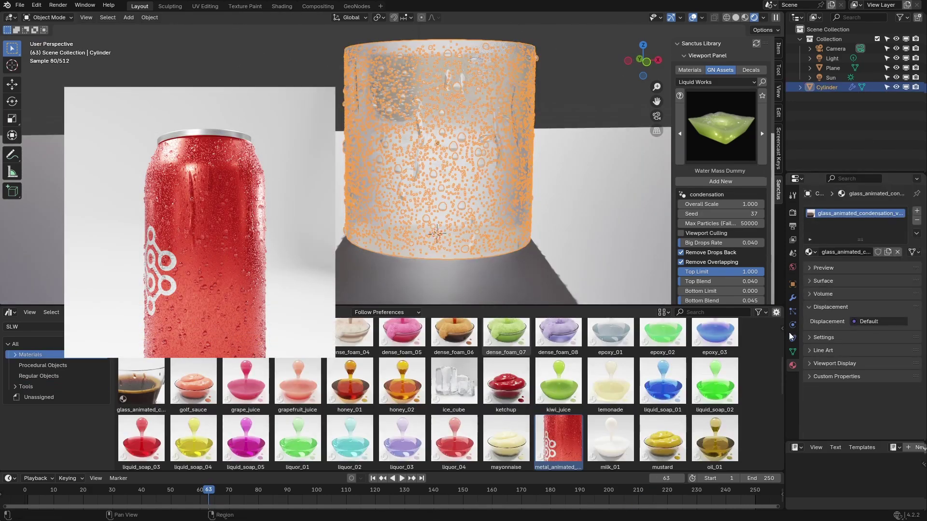
left_click(873, 228)
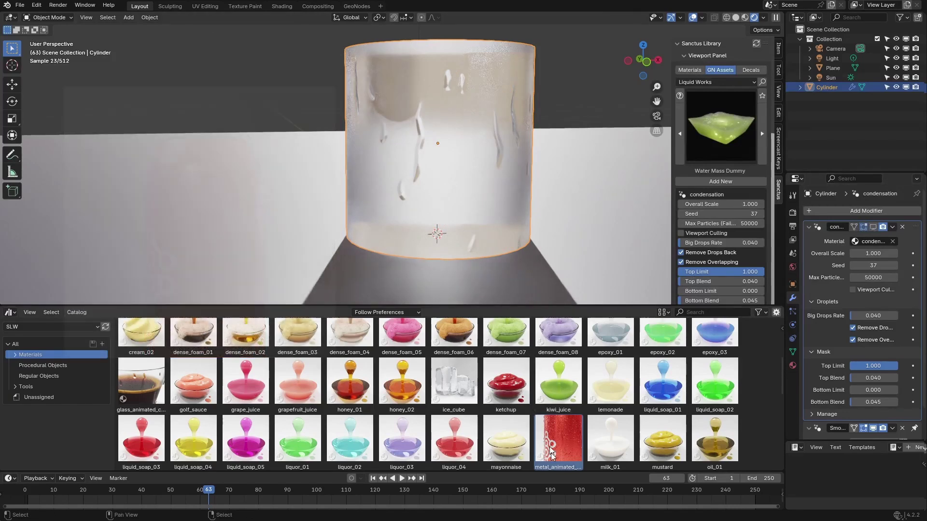
left_click_drag(561, 450, 361, 128)
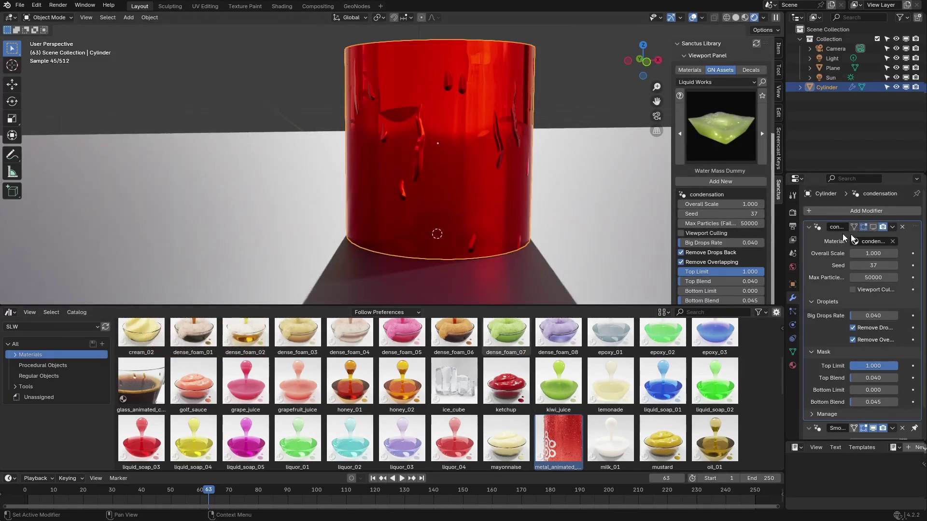
left_click(873, 227)
left_click(572, 161)
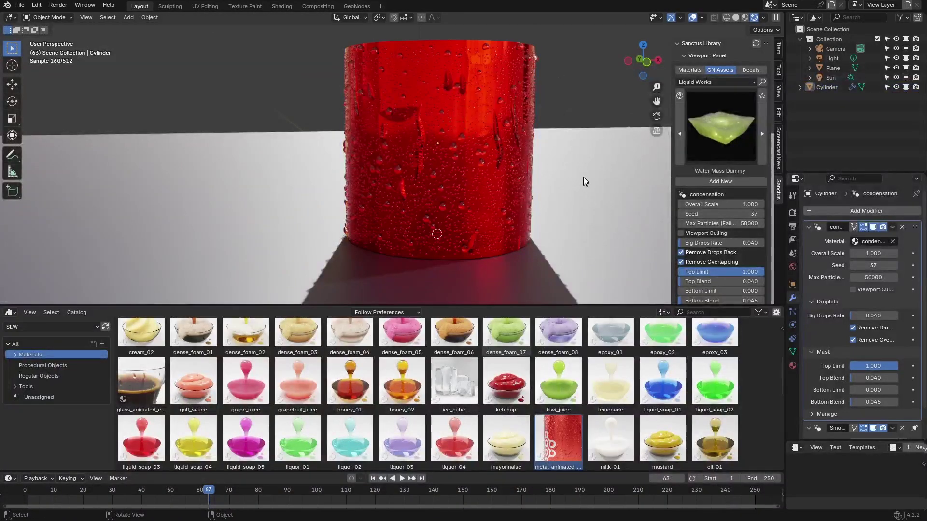
Examine the droplets on the red metal cylinder up close, comparing it selected and deselected
middle_click_drag(584, 181, 569, 167)
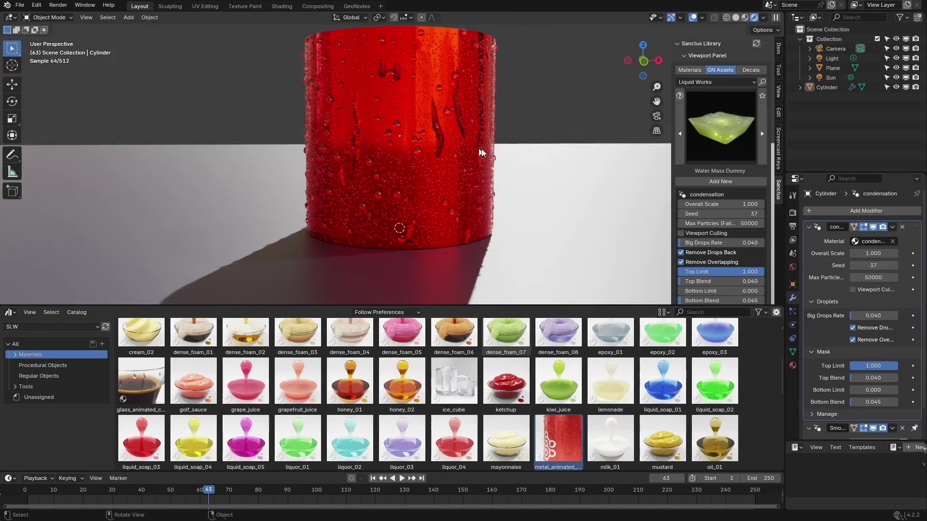
scroll(449, 149, "up", 2)
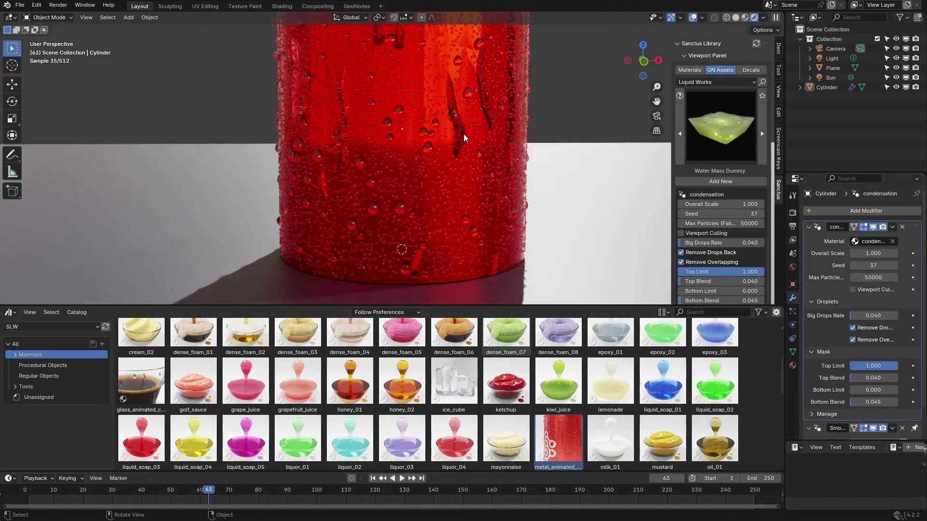
left_click(464, 137)
left_click(485, 133)
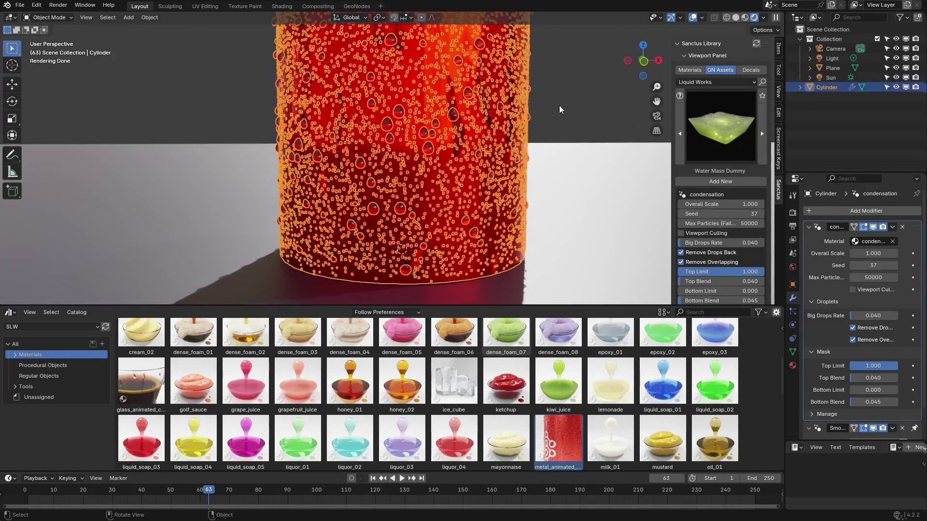
left_click(559, 105)
left_click(487, 145)
left_click(566, 98)
left_click(488, 200)
left_click(555, 114)
left_click(484, 155)
Set the red metal condensation material's bump to 0.003 and play the animation
scroll(855, 379, "down", 2)
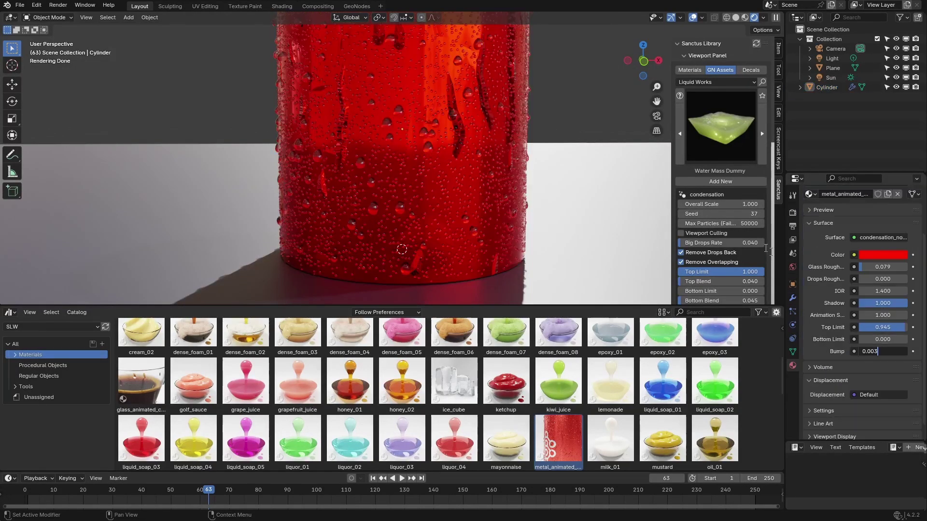
key("Return")
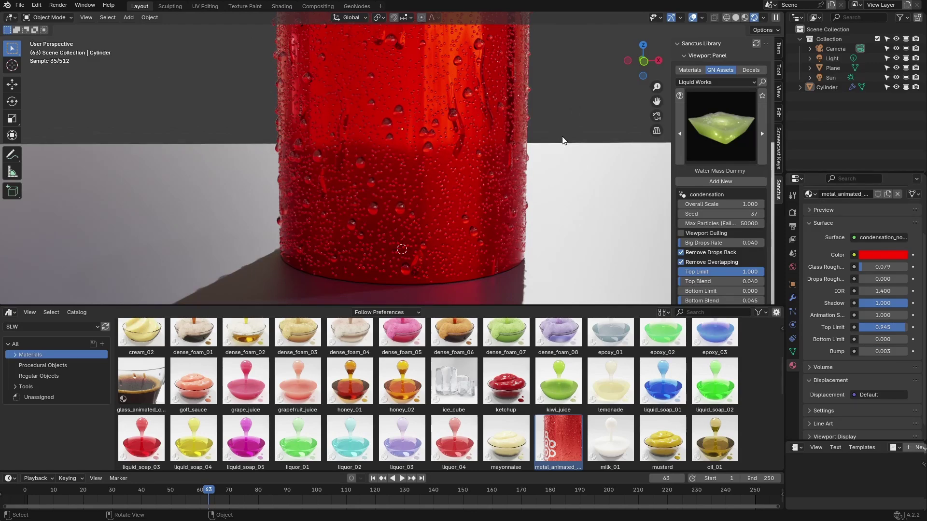
key("space")
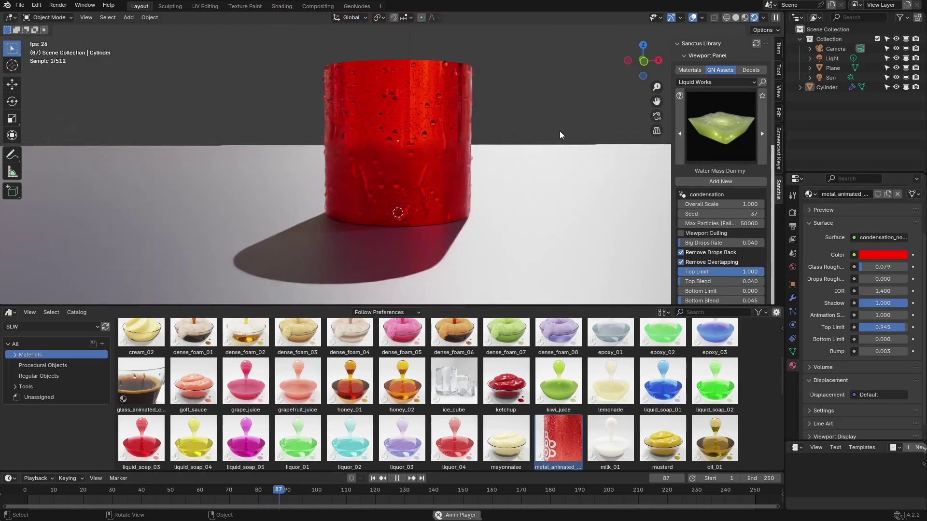
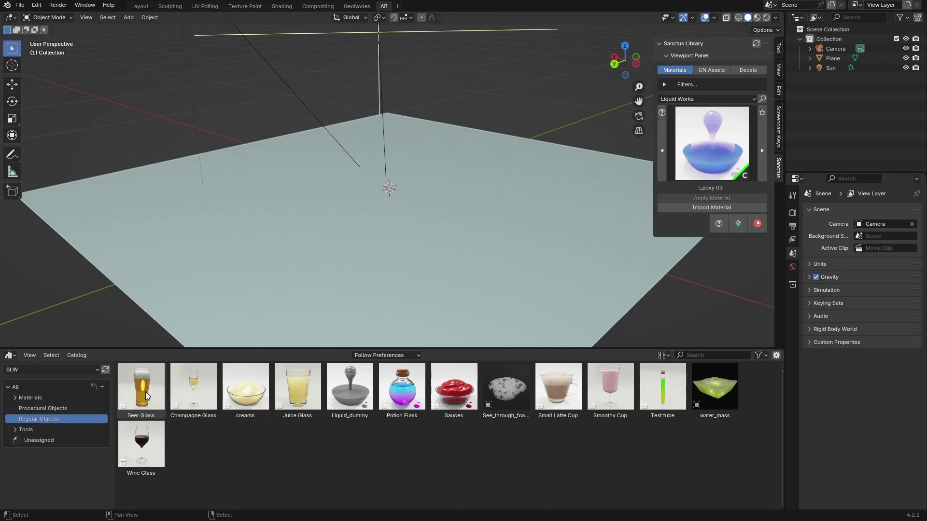
Add the Beer Glass regular object from the asset library onto the plane and clear its location
left_click_drag(146, 396, 403, 198)
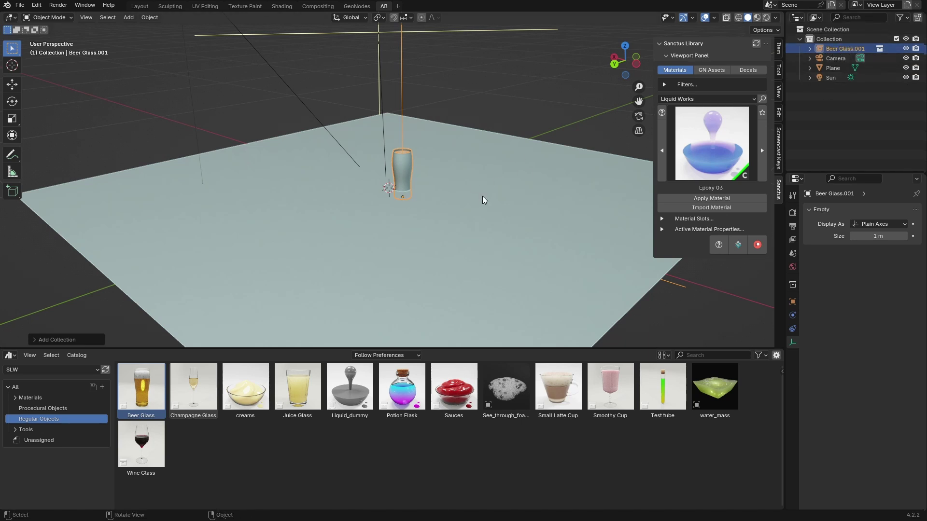
key("alt+g")
key("KP_Decimal")
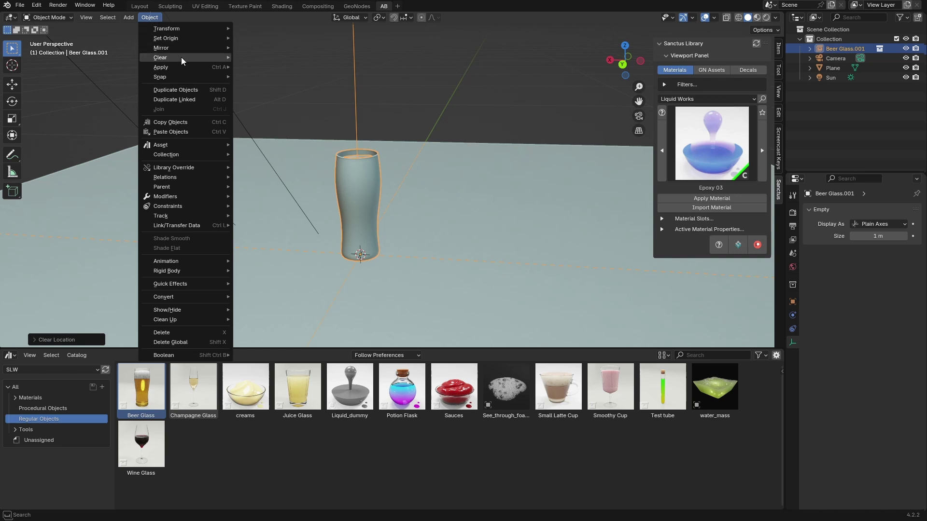
Make the beer glass collection's instances real and delete the leftover parent empty
mouse_move(189, 68)
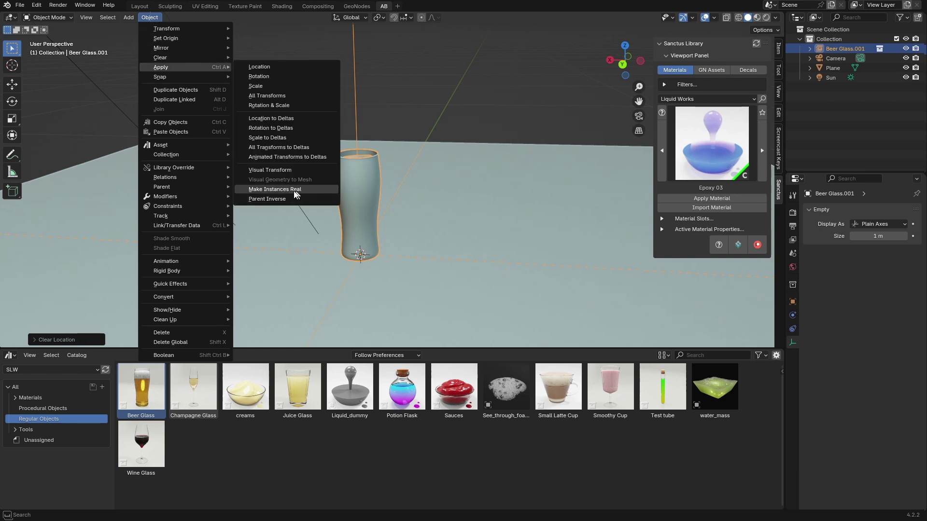
left_click(460, 125)
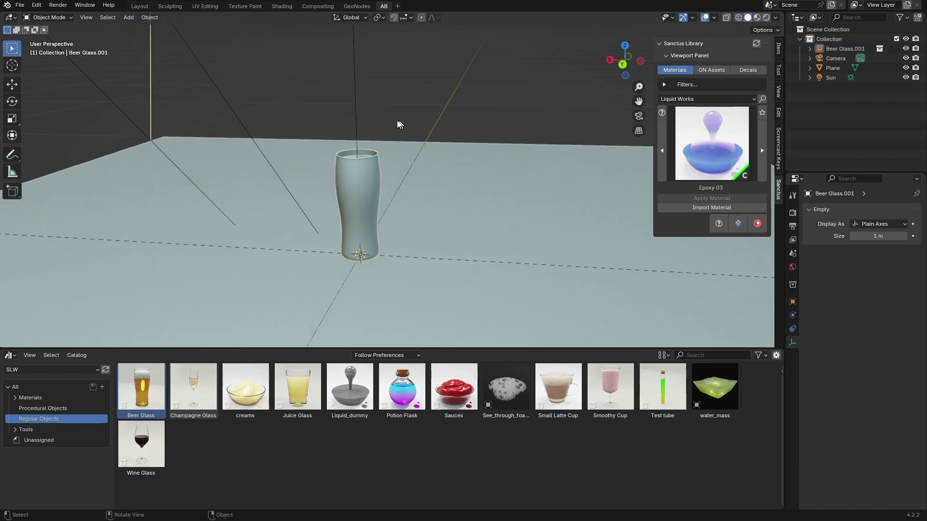
left_click(374, 178)
key("ctrl+a")
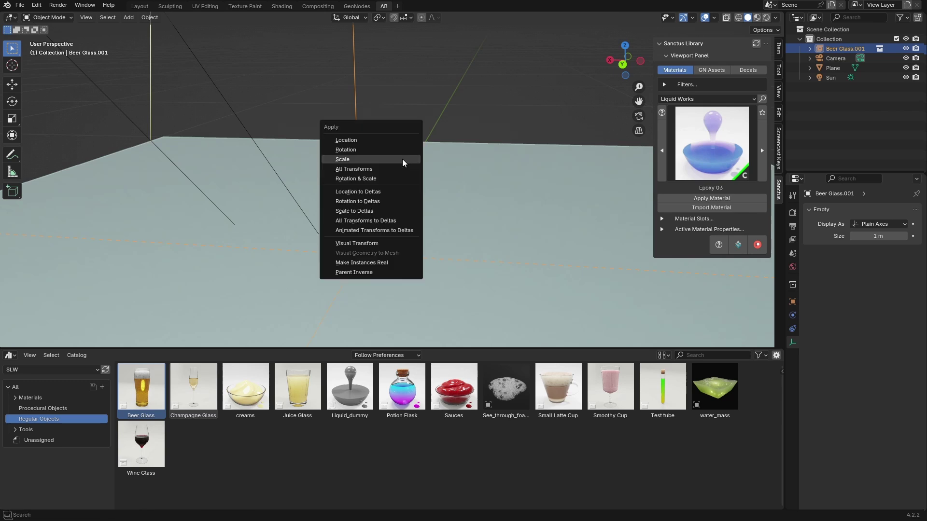
left_click(391, 263)
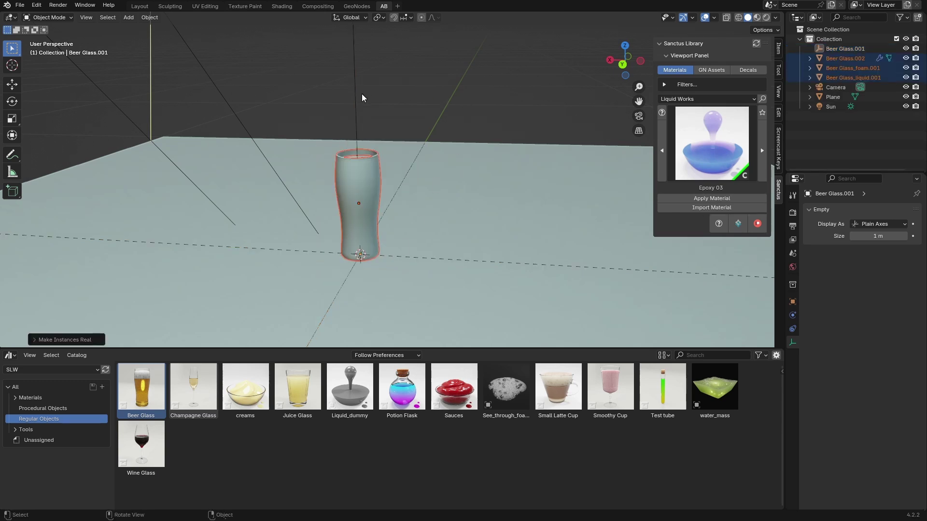
key("Delete")
Inspect the beer glass's separate liquid, foam and glass objects by selecting them individually and together
scroll(403, 181, "up", 4)
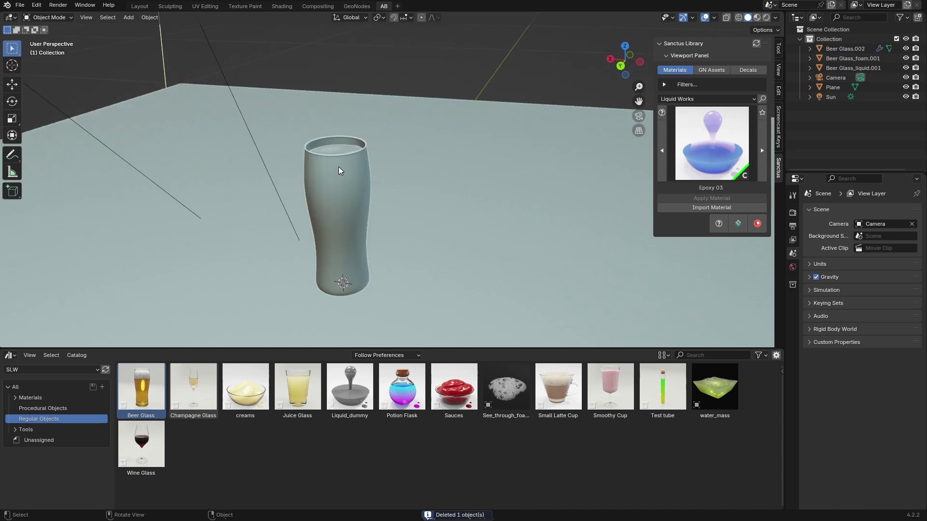
middle_click_drag(343, 151, 364, 178)
left_click(842, 68)
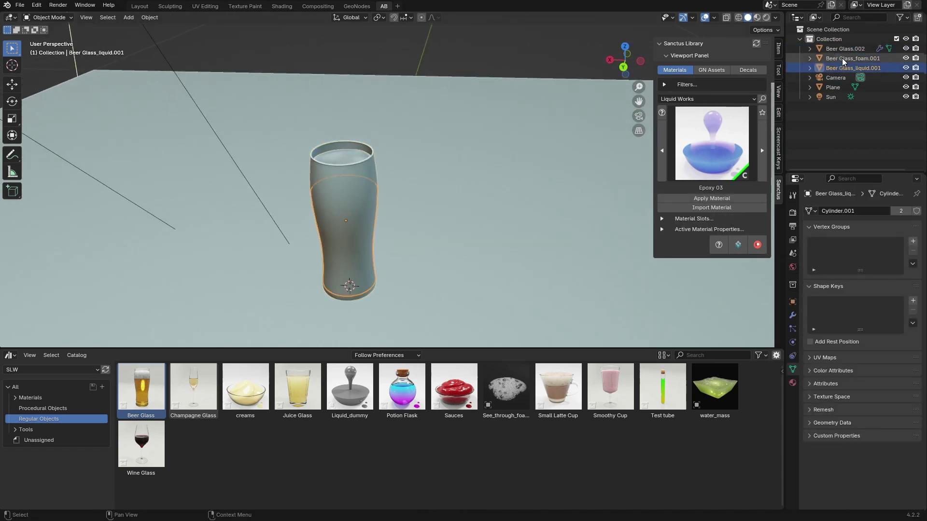
left_click(840, 57, "ctrl")
left_click(332, 189)
left_click(334, 160)
left_click(343, 193)
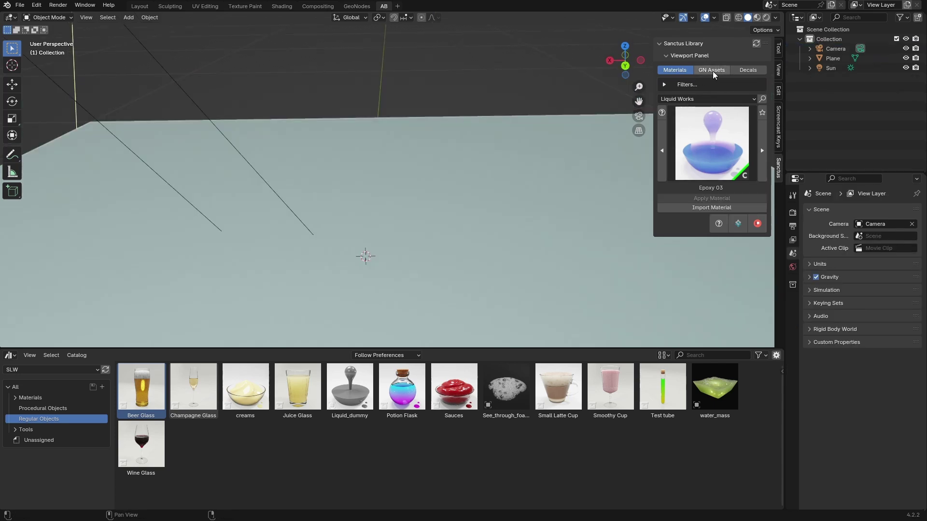
Add a new Beer Glass from the Liquid Works category of the Sanctus Library's GN assets
left_click(713, 71)
left_click(706, 83)
left_click(694, 211)
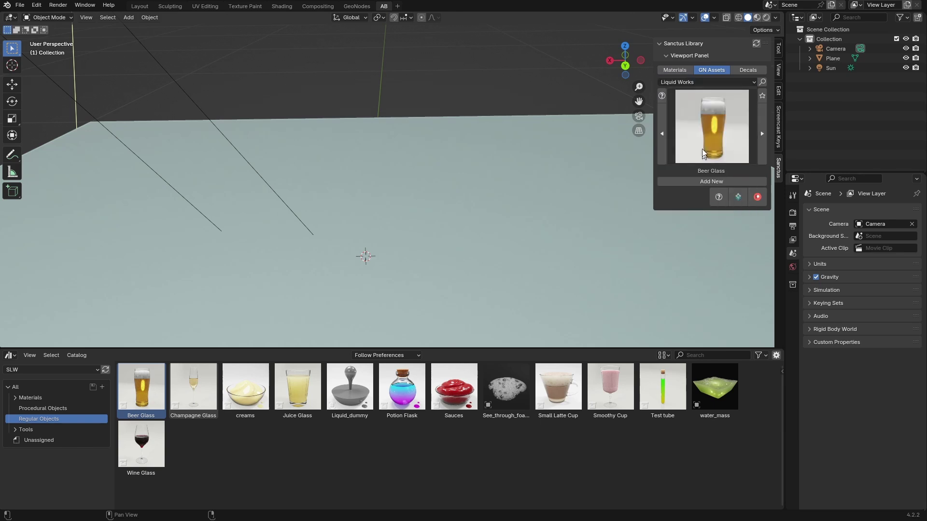
left_click(702, 154)
left_click(469, 186)
left_click(705, 182)
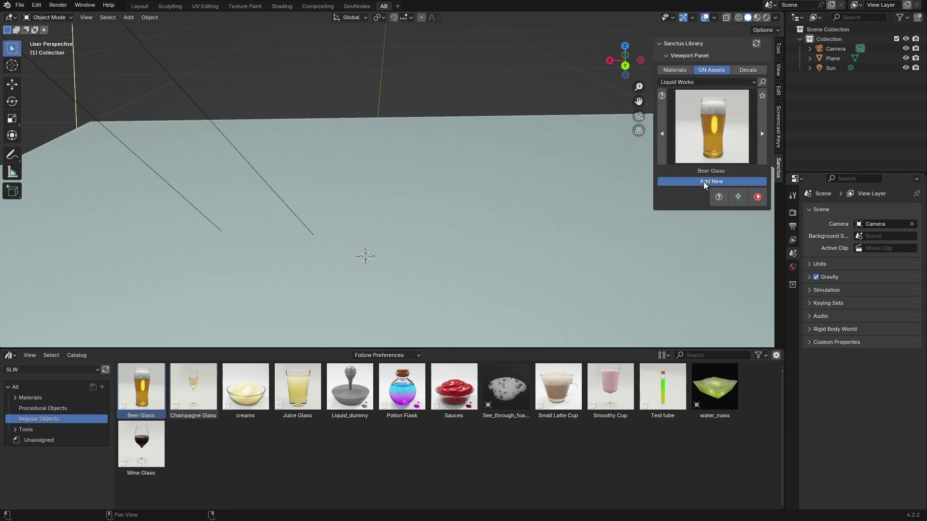
middle_click_drag(497, 197, 489, 190)
middle_click_drag(401, 181, 419, 189)
scroll(413, 189, "up", 2)
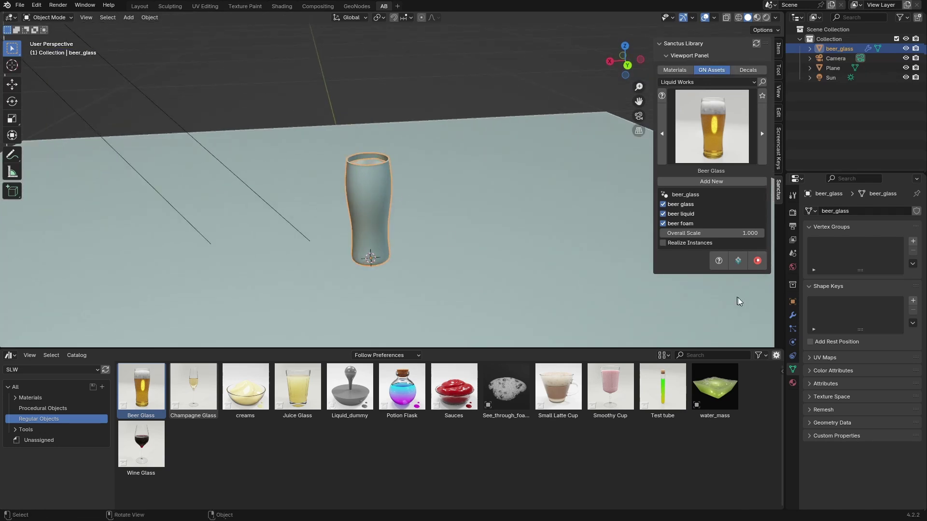
Enable Realize Instances in the beer glass's geometry nodes modifier and apply the modifier
left_click(793, 315)
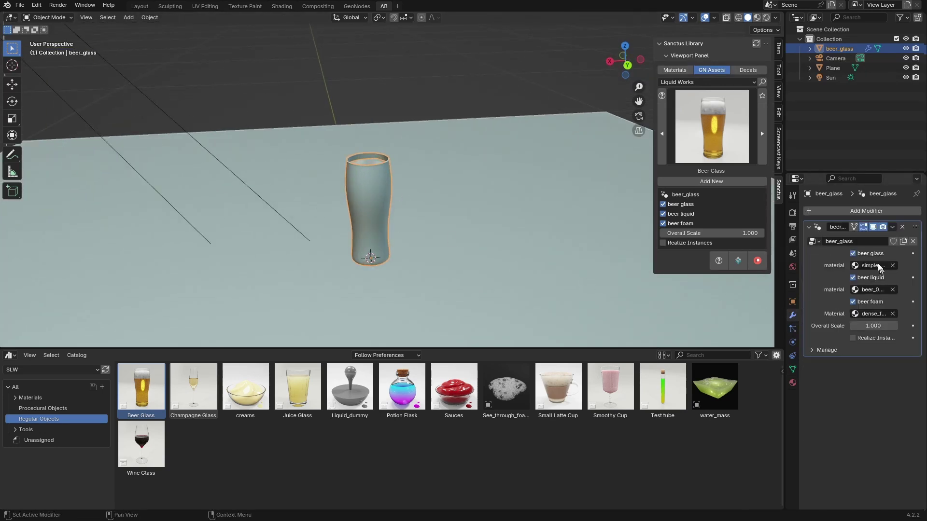
middle_click_drag(455, 222, 476, 221)
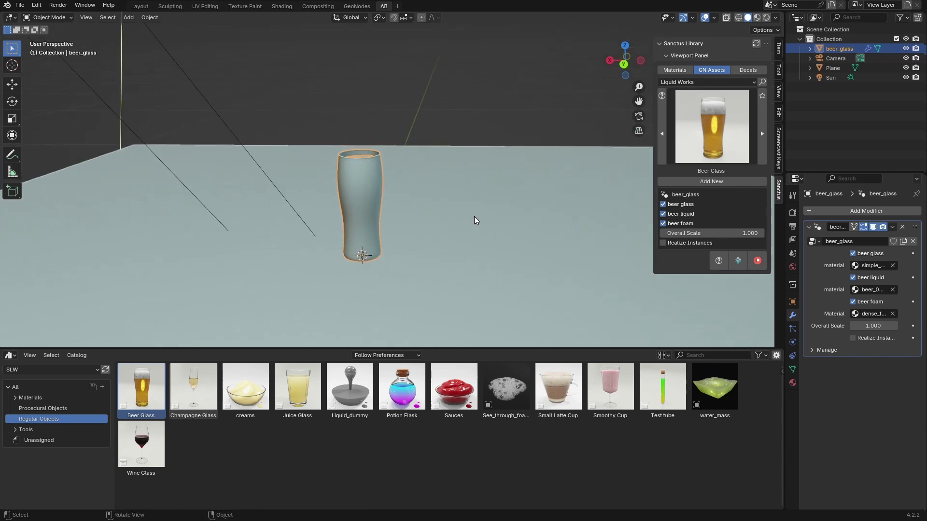
scroll(476, 220, "up", 3)
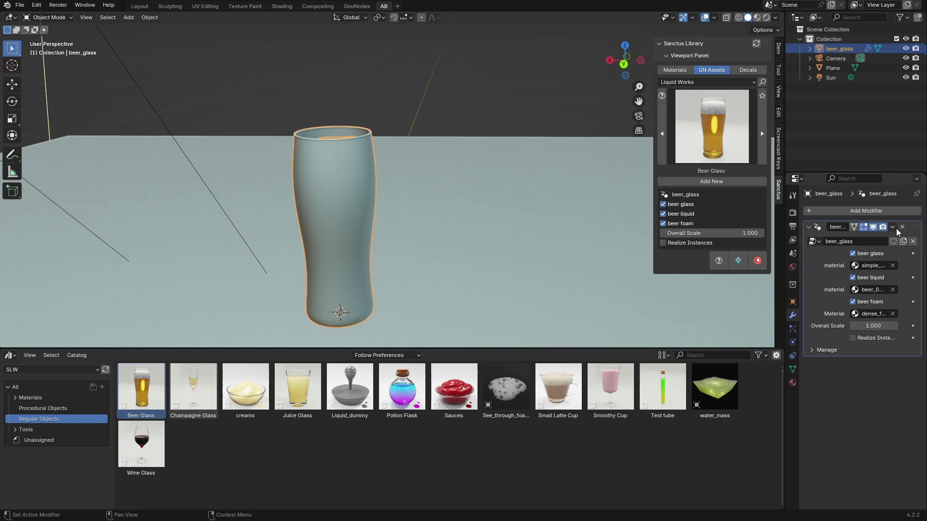
left_click(853, 338)
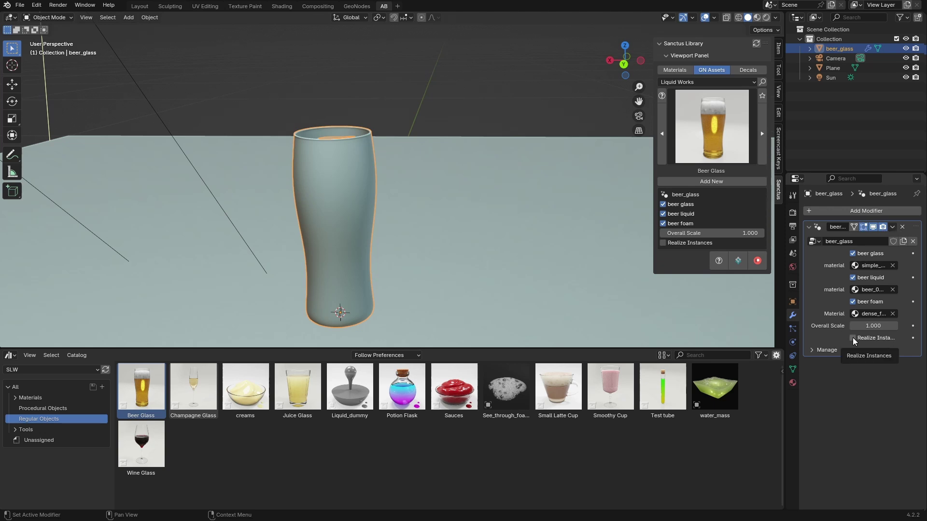
left_click(901, 227)
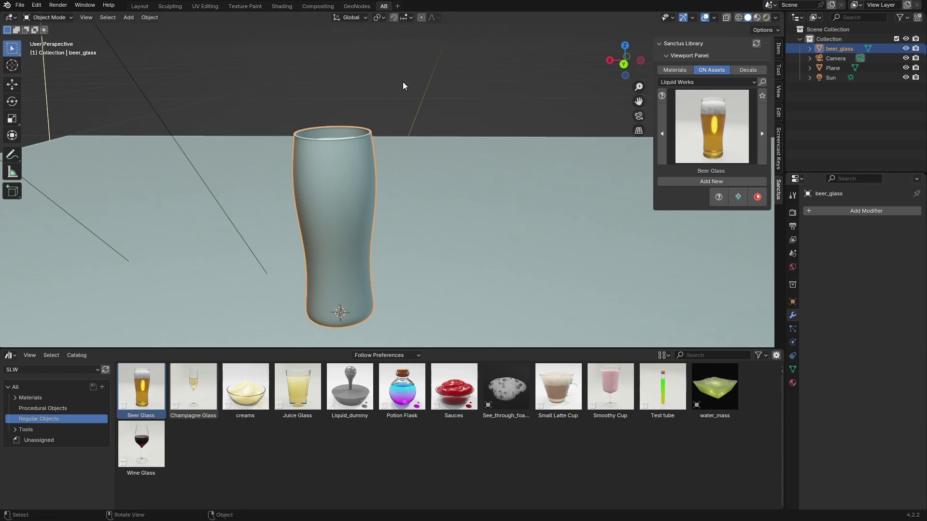
Separate the whole beer glass mesh by loose parts and return to Object Mode
middle_click_drag(403, 86, 418, 138)
middle_click_drag(341, 159, 364, 174)
key("Tab")
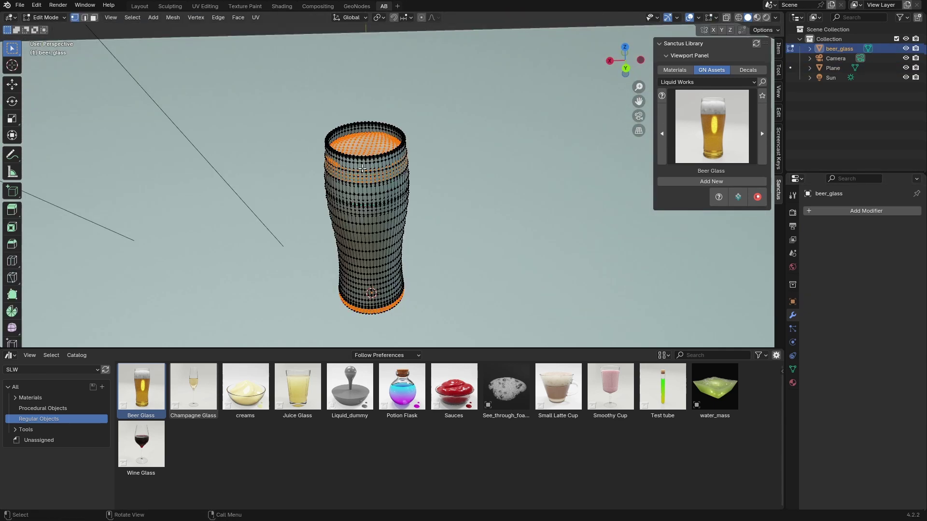
key("a")
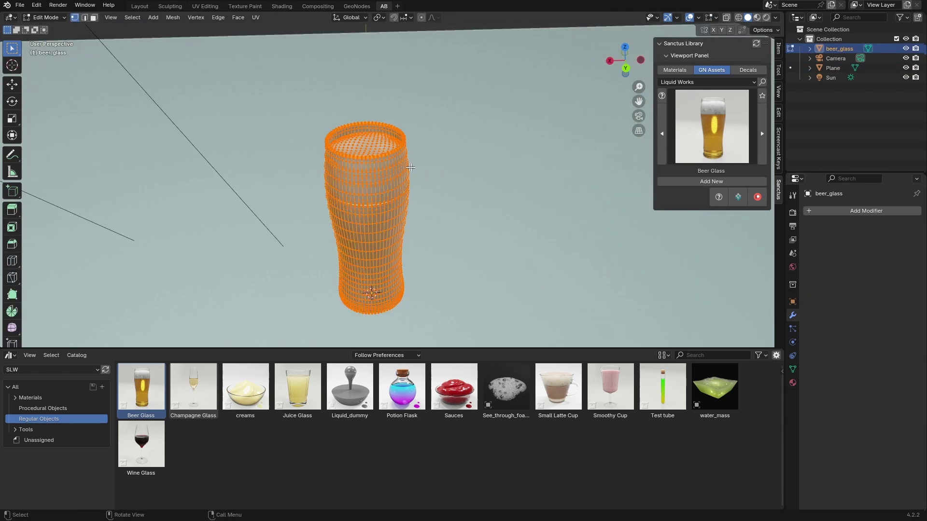
key("ctrl+p")
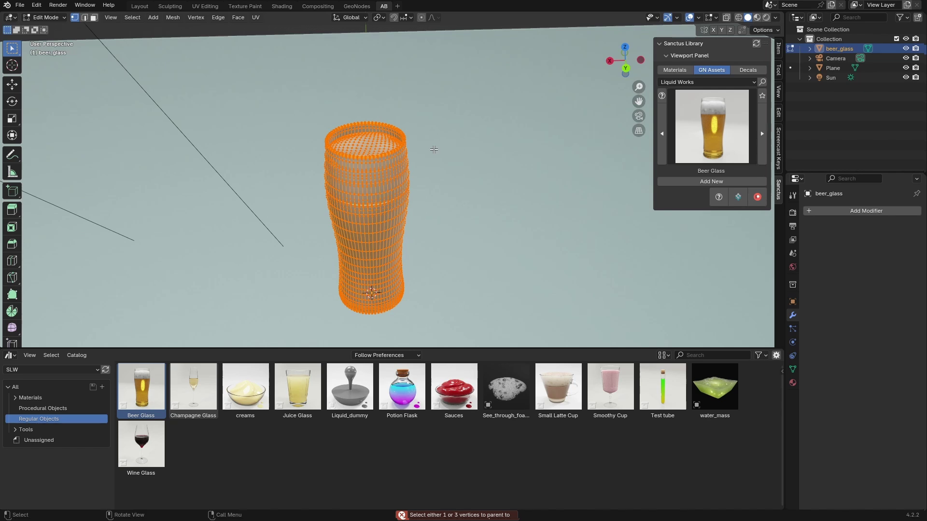
key("p")
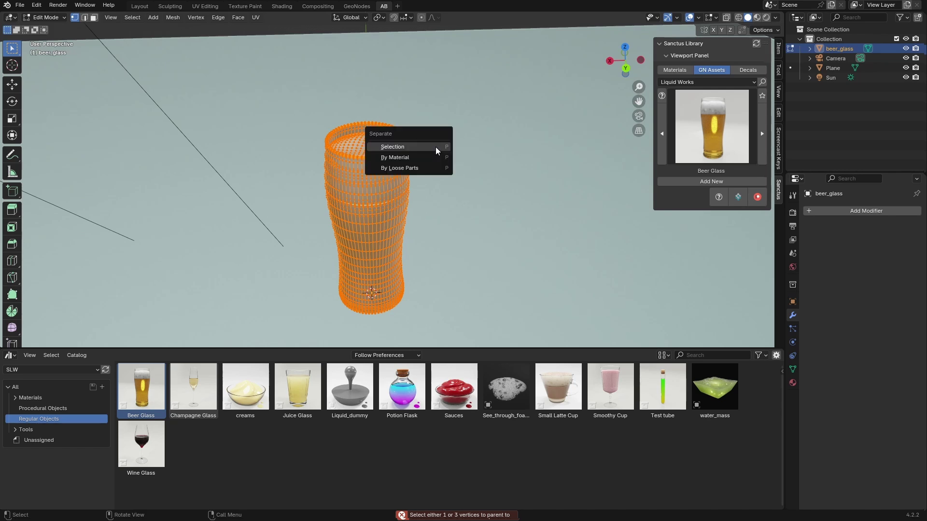
left_click(402, 168)
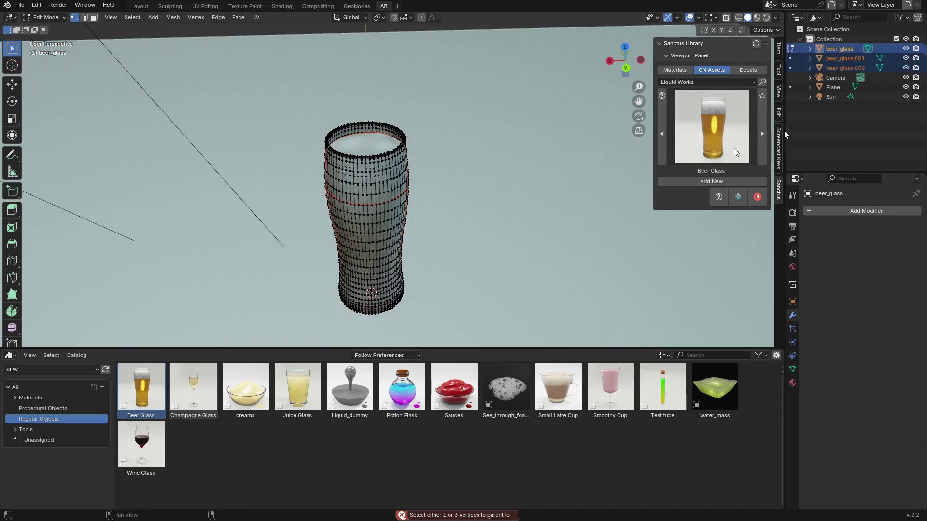
key("Tab")
Inspect the separated beer glass parts by selecting each of the three resulting objects individually
left_click(494, 159)
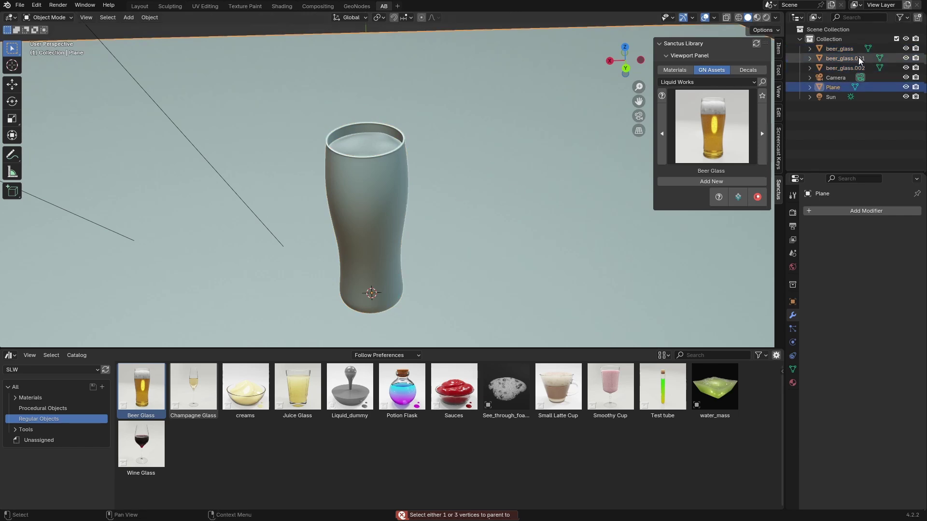
left_click(859, 52)
left_click(845, 58)
left_click(847, 68)
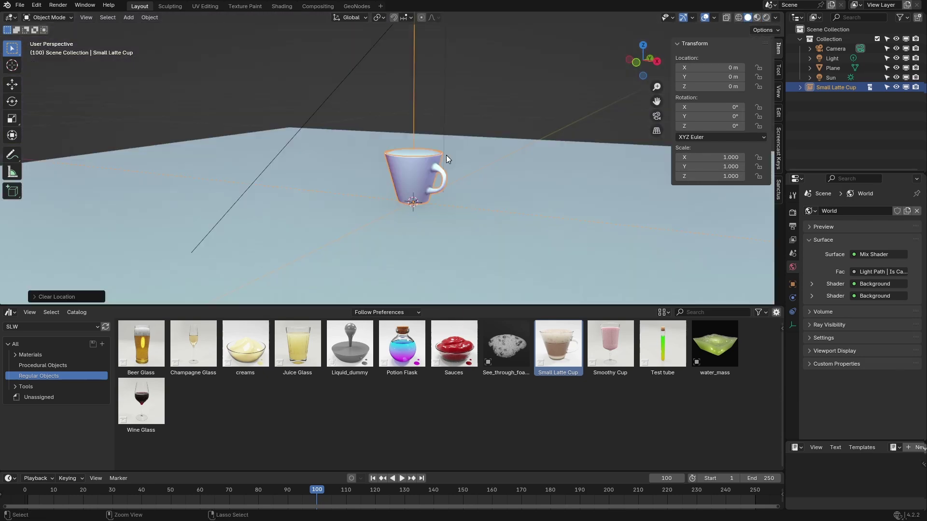
Make the Small Latte Cup's instances real and delete its leftover parent empty
key("ctrl+a")
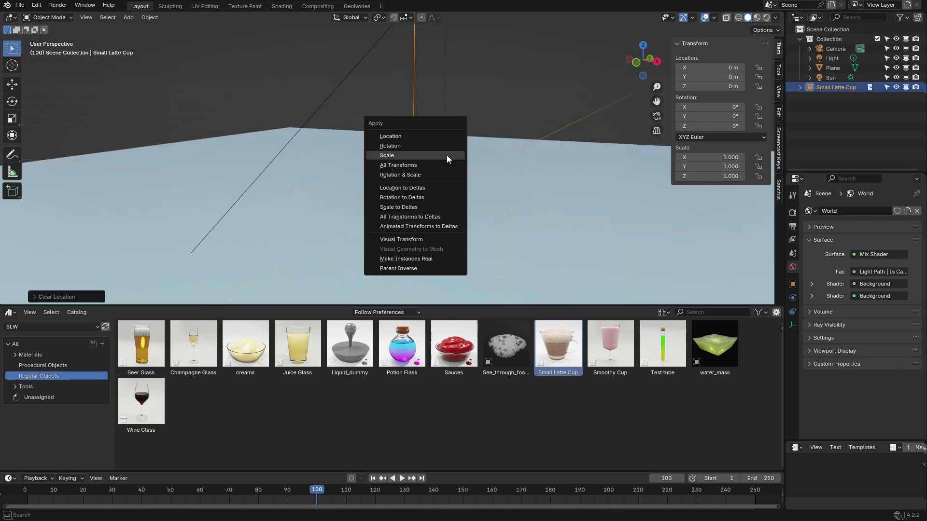
left_click(423, 259)
key("Delete")
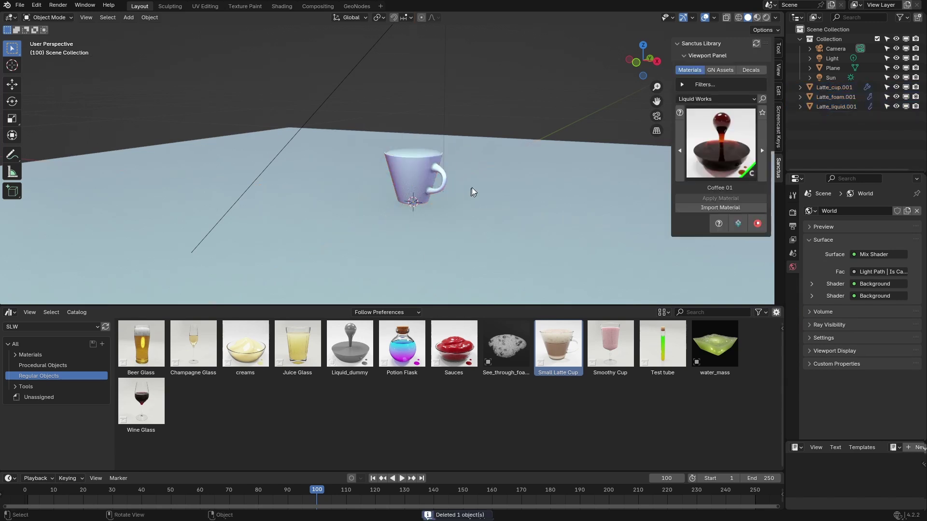
Select the latte foam object, examine its material's Topping settings and display the viewport in rendered shading
scroll(469, 185, "up", 3)
left_click(445, 154)
middle_click_drag(445, 154, 488, 202)
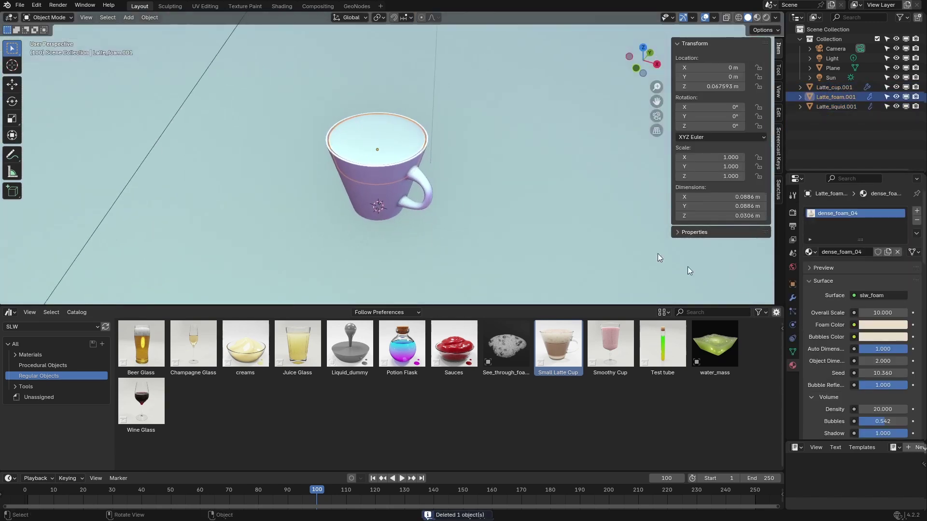
scroll(851, 360, "down", 4)
scroll(850, 360, "down", 4)
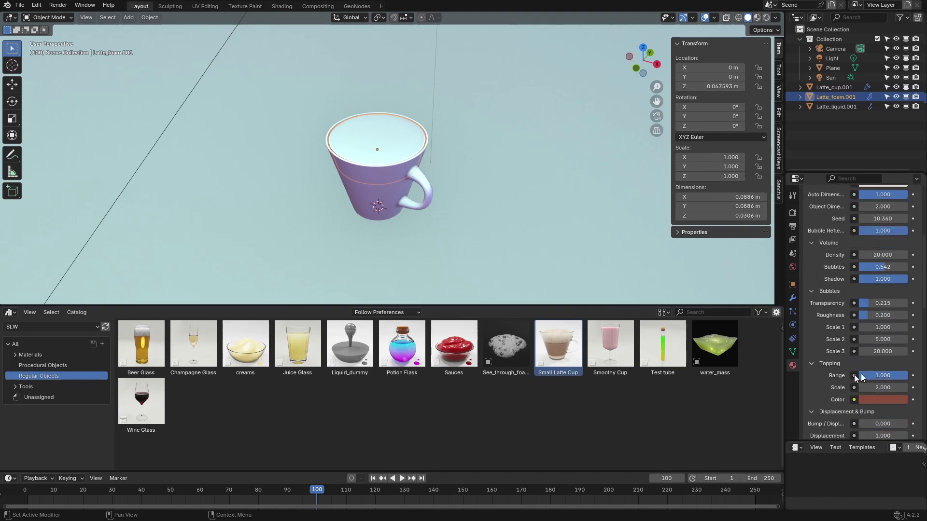
left_click(766, 18)
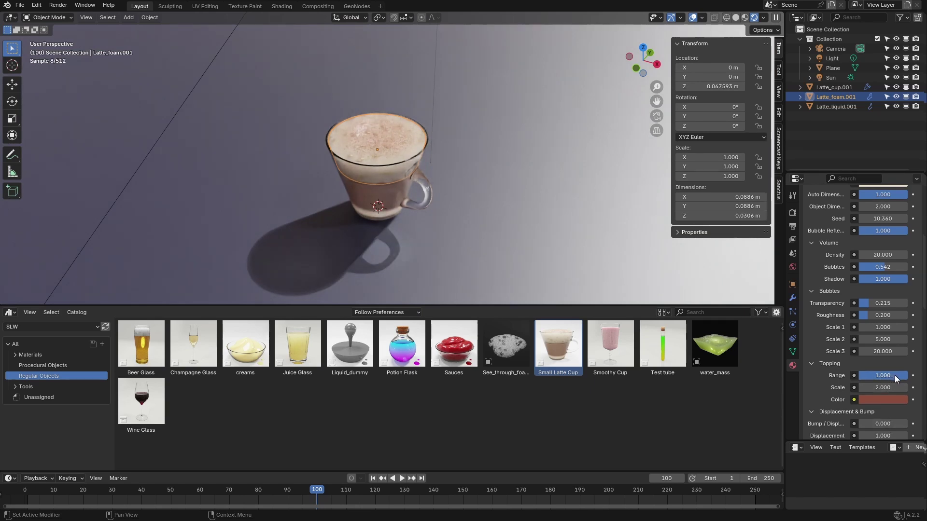
Test the latte foam's Topping Range at 0.412 and return it to 1.000
mouse_move(894, 375)
left_mouse_down()
mouse_move(867, 375)
mouse_move(879, 375)
left_mouse_up()
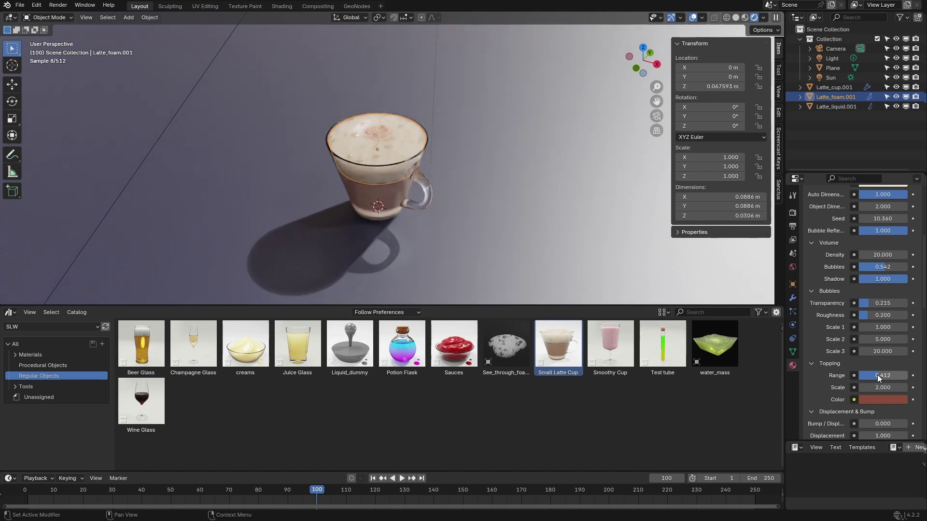
left_click_drag(878, 375, 908, 375)
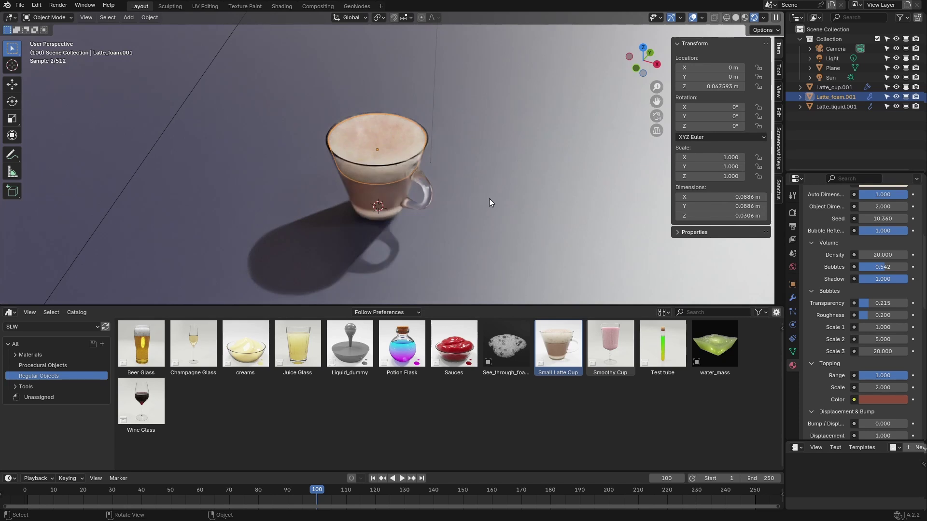
scroll(489, 198, "up", 2)
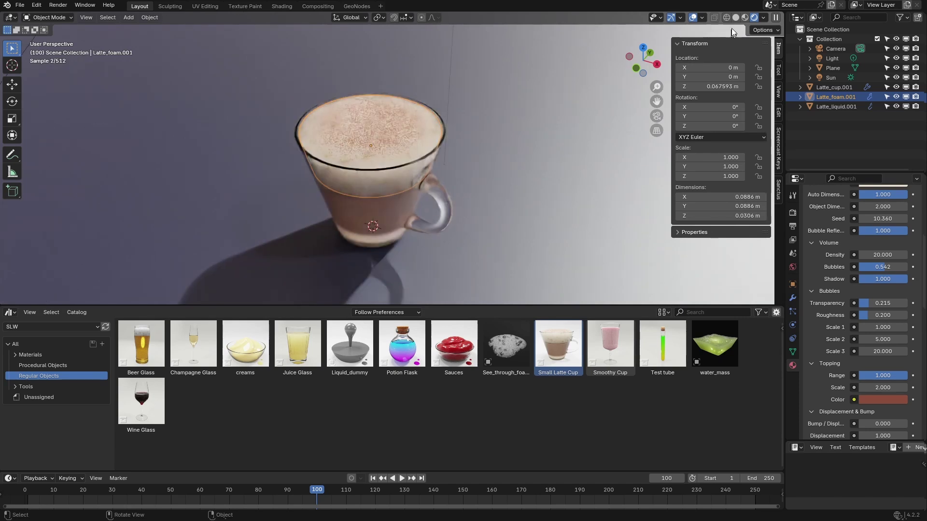
middle_click_drag(732, 32, 464, 108)
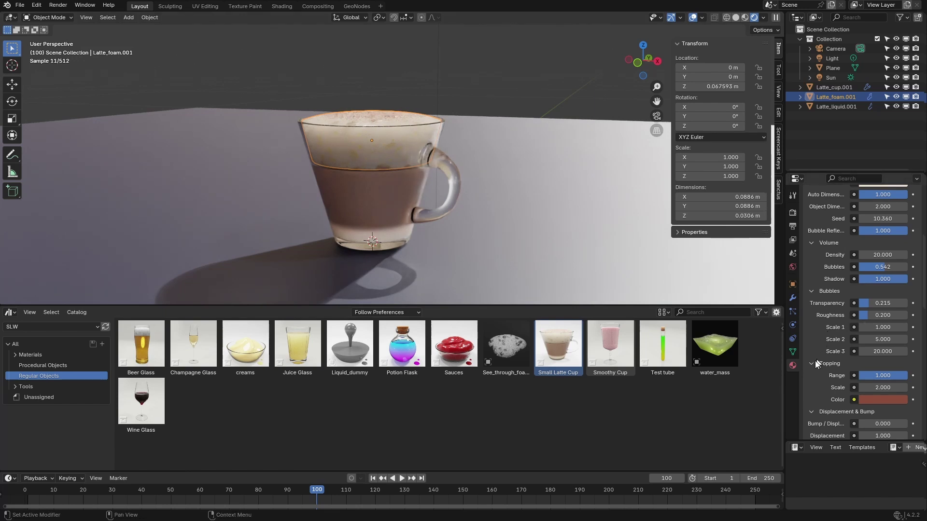
Hide the viewport overlays and review the latte foam material's Bubbles, Topping and Displacement settings
scroll(825, 341, "down", 4)
scroll(823, 338, "up", 4)
left_click(693, 18)
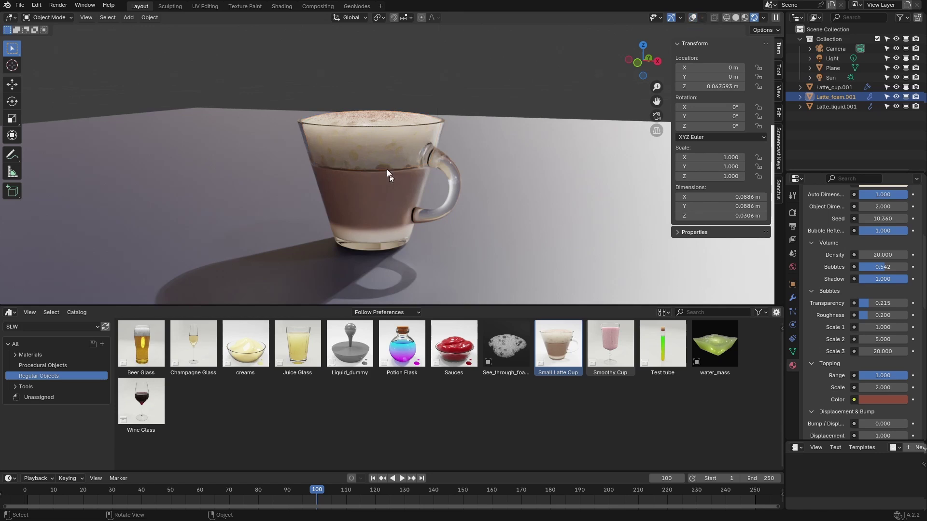
scroll(816, 298, "down", 2)
scroll(821, 313, "down", 2)
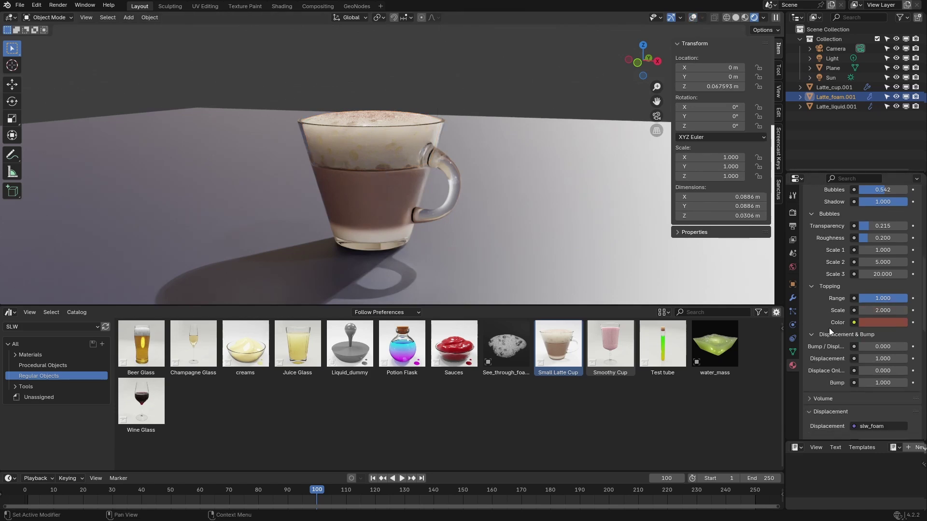
Test the latte foam's volume Shadow at 0.510 and return it to 1.000
scroll(834, 313, "up", 8)
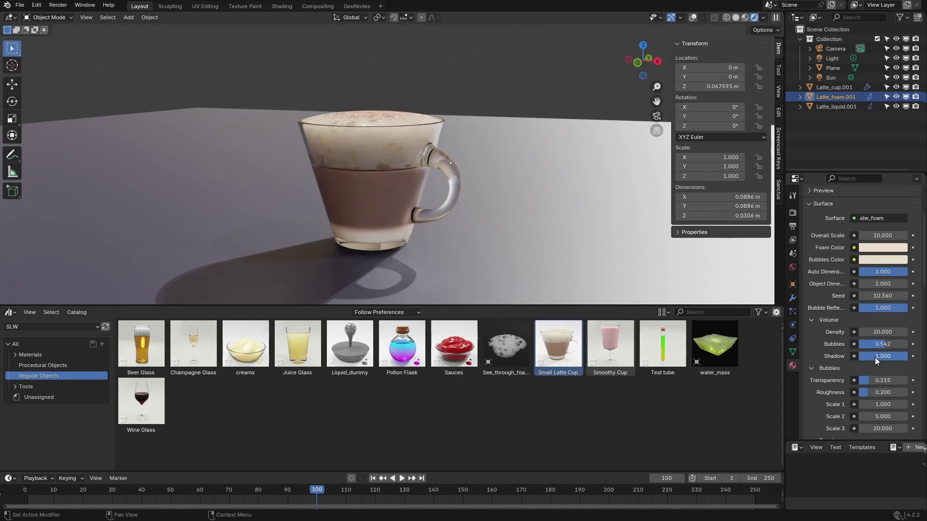
mouse_move(903, 355)
left_mouse_down()
mouse_move(859, 356)
mouse_move(886, 356)
left_mouse_up()
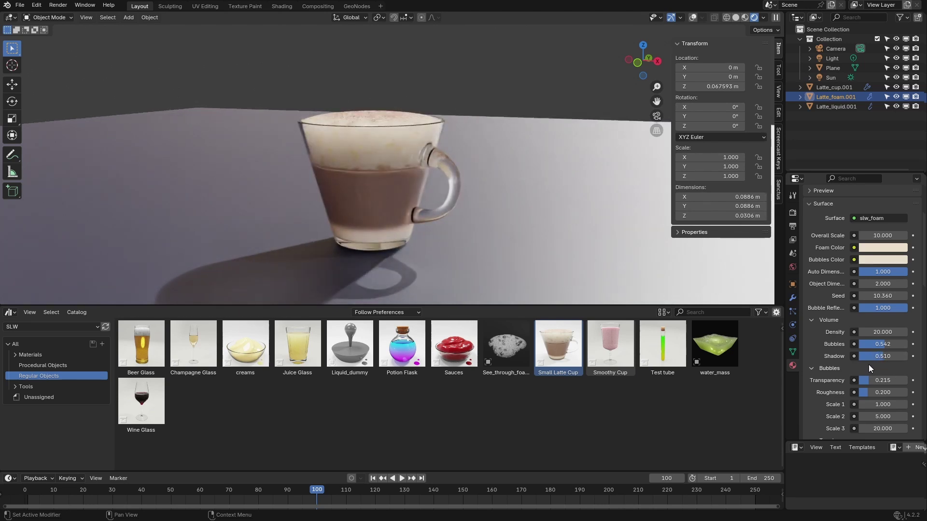
left_click_drag(873, 358, 912, 358)
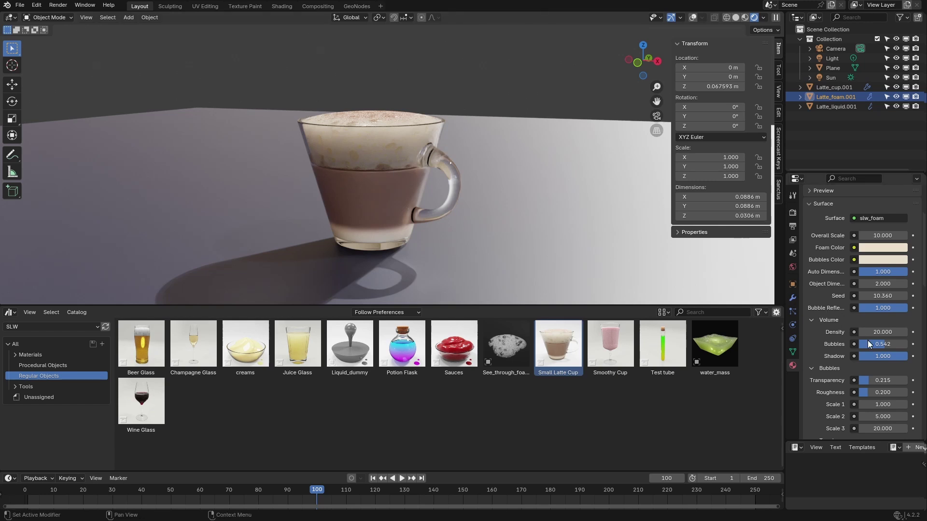
Raise the latte foam material's volume Bubbles to 1.000 and check the foam in the cup
left_click_drag(876, 345, 908, 343)
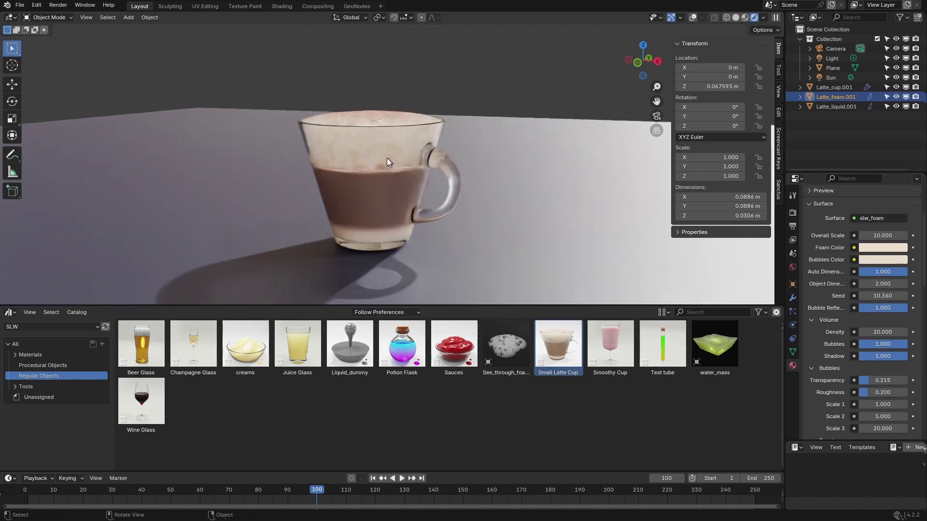
middle_click_drag(406, 184, 415, 191)
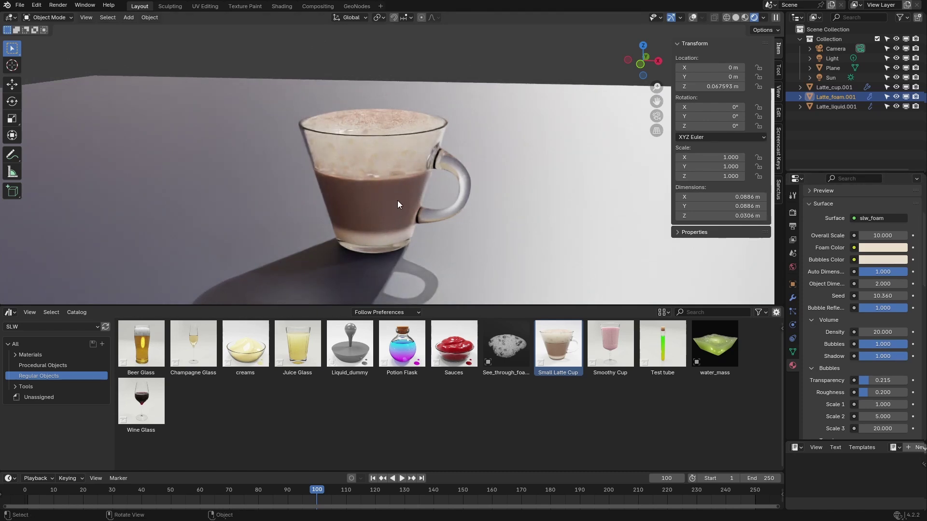
scroll(398, 200, "up", 1)
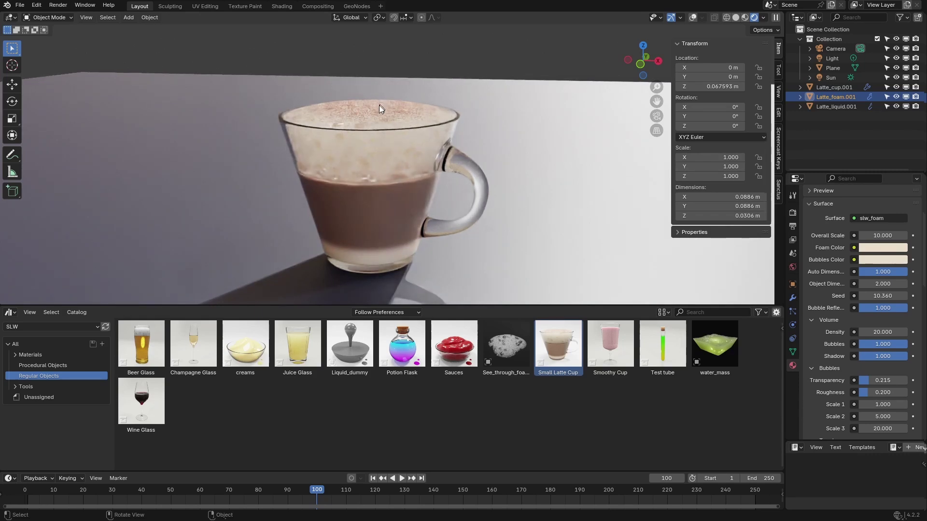
Hide the latte foam object and examine the liquid left inside the cup
left_click(896, 97)
scroll(539, 178, "down", 5)
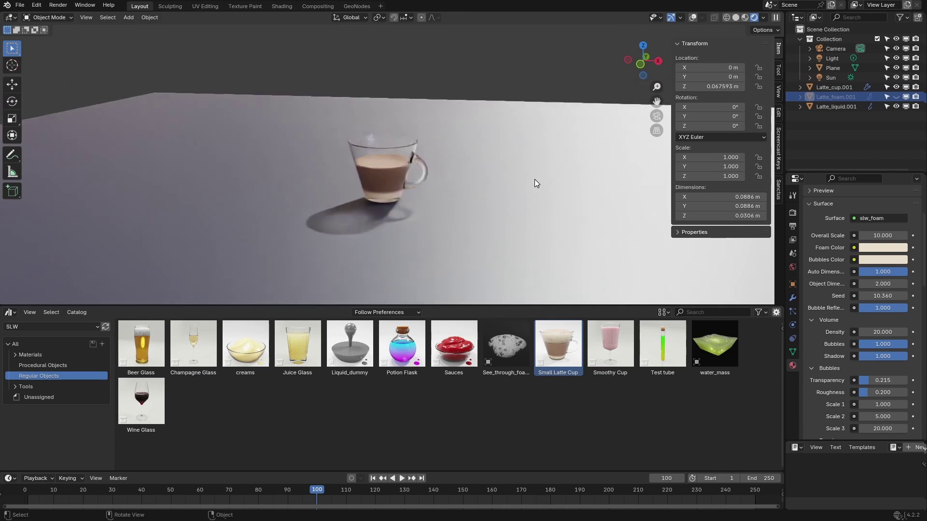
scroll(534, 179, "up", 5)
scroll(546, 185, "down", 3)
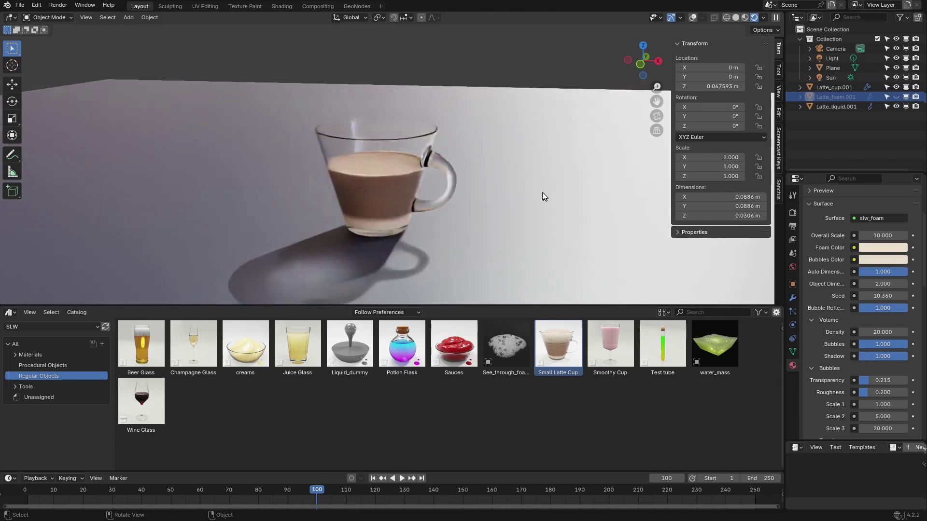
scroll(541, 191, "up", 1)
scroll(536, 182, "down", 2)
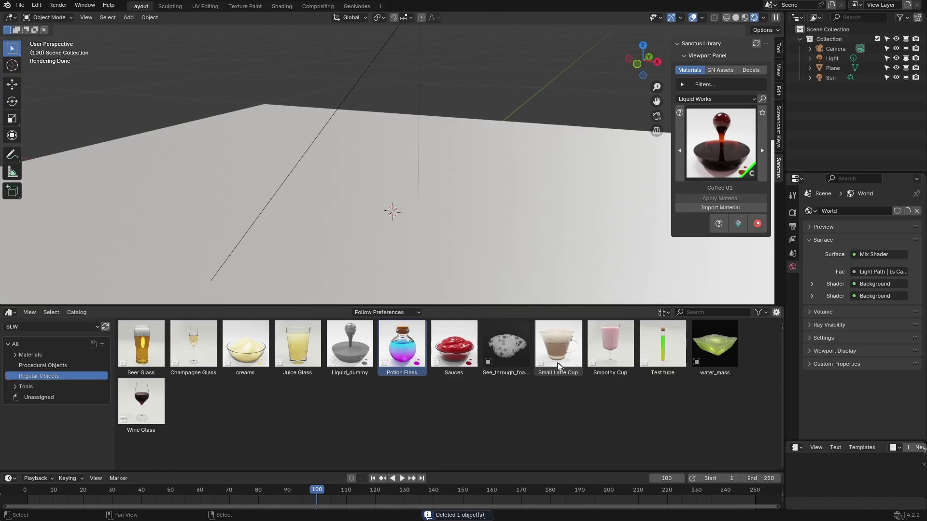
Add the See_through_foam object from the asset library onto the ground plane near the 3D cursor
left_click_drag(507, 353, 412, 233)
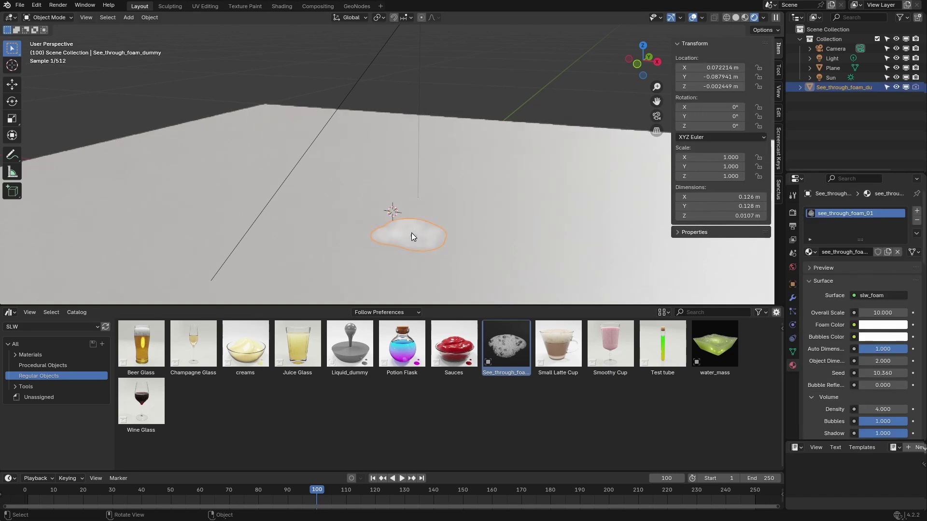
middle_click_drag(484, 263, 451, 213)
Set the ground plane's base color to a dark blue with hue 0.645, saturation 0.653 and value 0.023
left_click(447, 210)
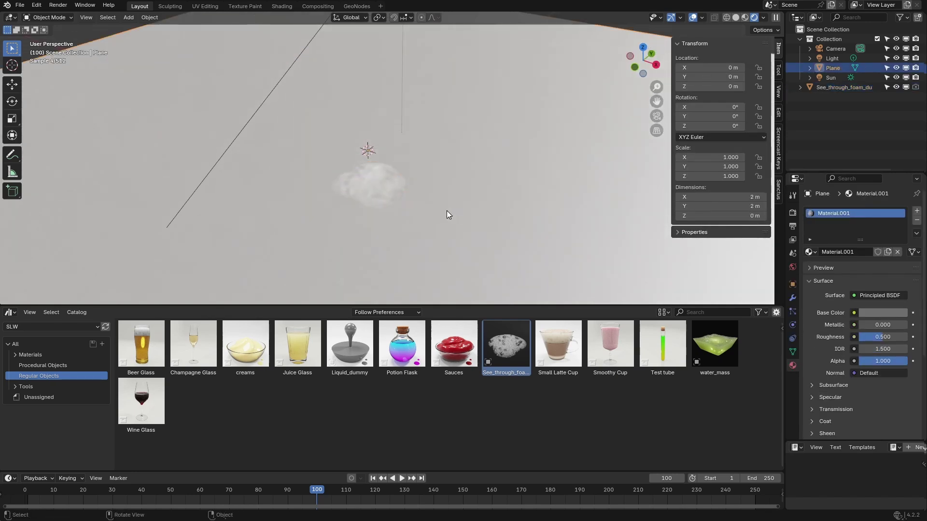
left_click(882, 313)
left_click_drag(900, 222, 901, 239)
middle_click_drag(479, 231, 449, 241)
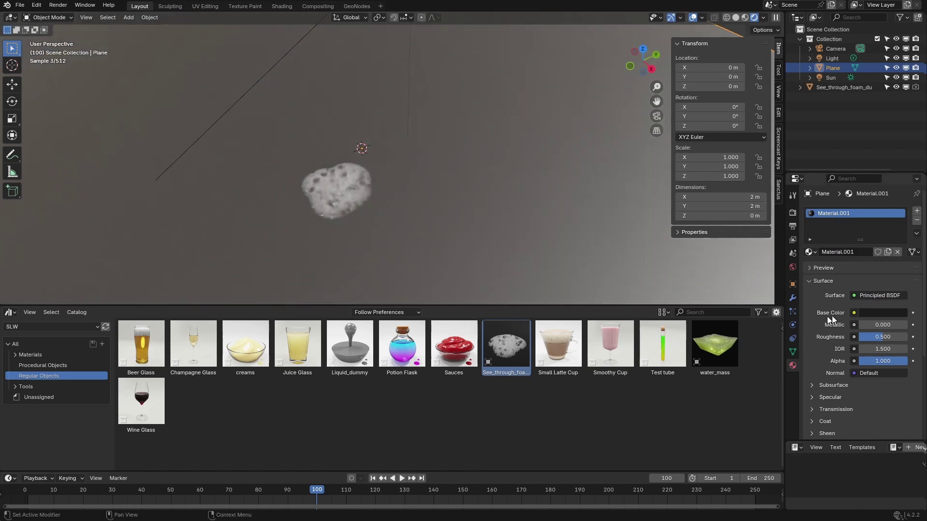
left_click(876, 313)
mouse_move(899, 239)
left_mouse_down()
mouse_move(898, 197)
mouse_move(899, 230)
left_mouse_up()
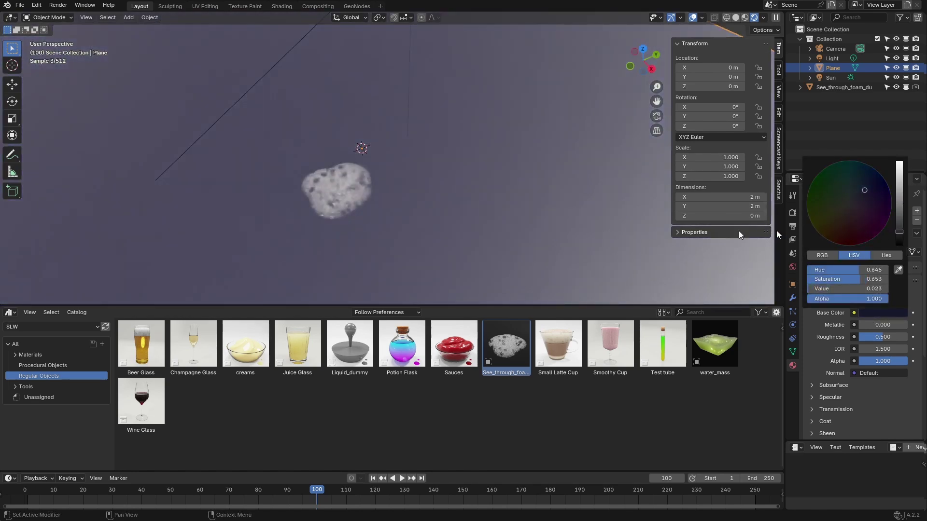
Examine the see-through foam object against the dark plane from the side, from above and up close
middle_click_drag(433, 251, 448, 218, "shift")
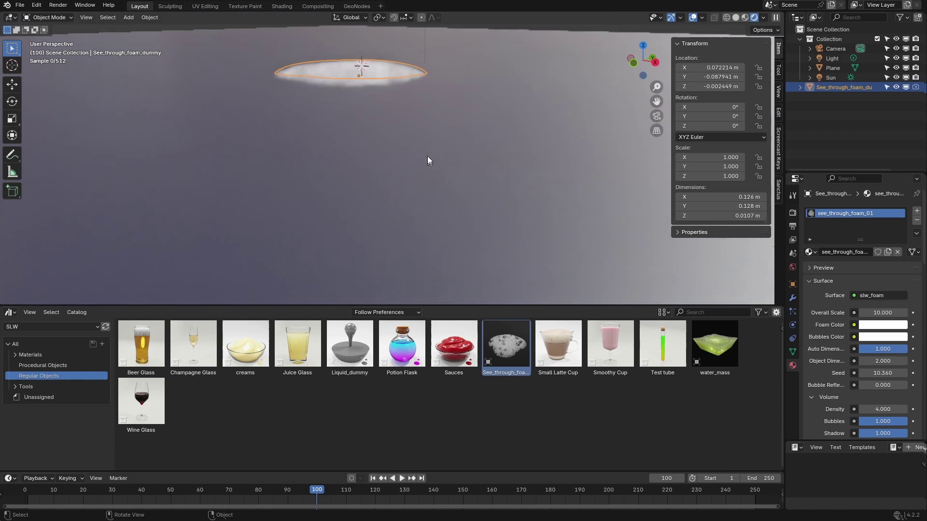
middle_click_drag(428, 156, 420, 140)
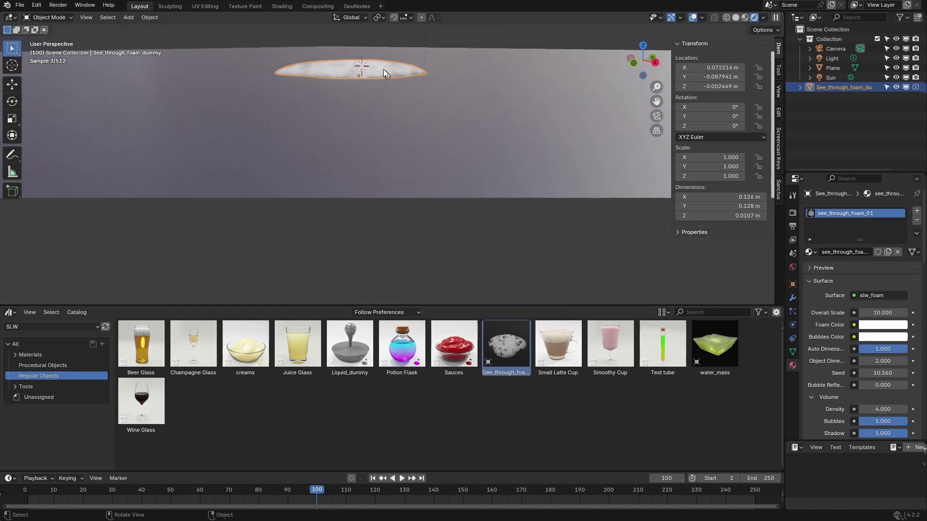
middle_click_drag(363, 70, 380, 108)
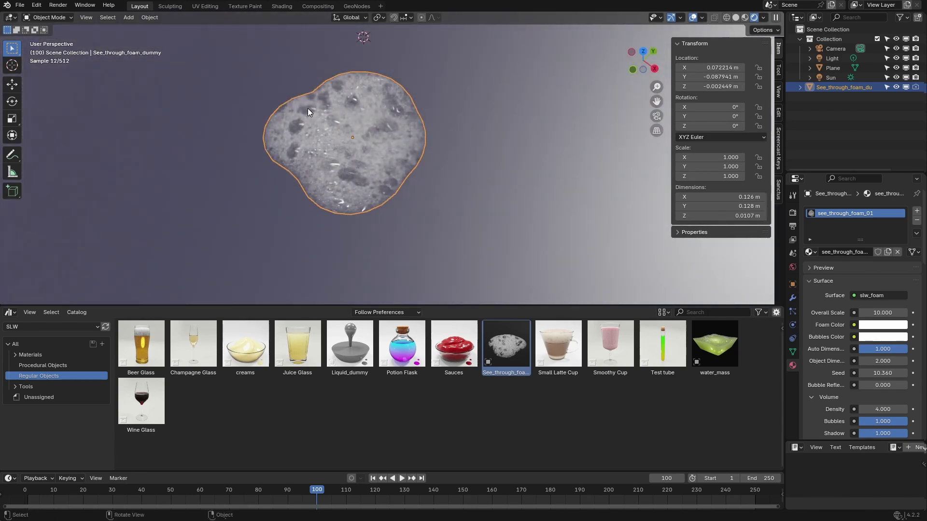
scroll(379, 159, "up", 3)
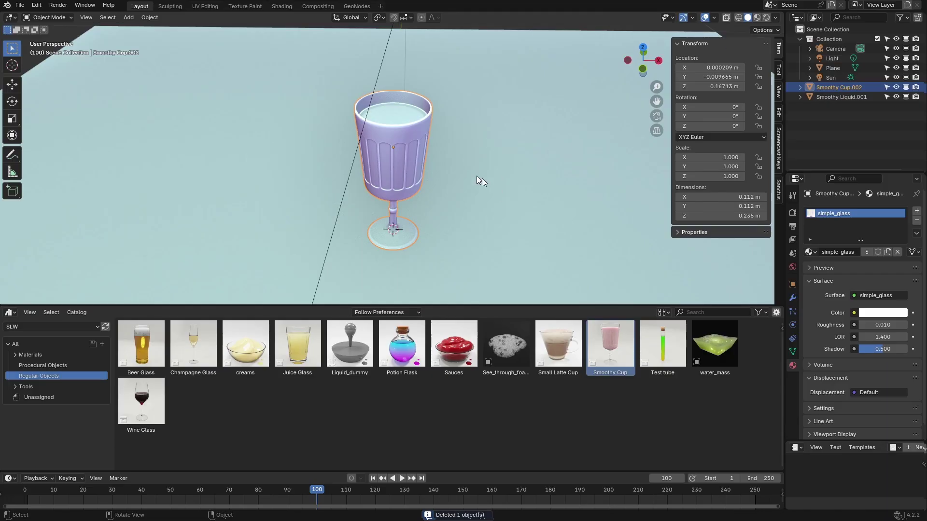
Delete the smoothie liquid and the smoothie cup objects from the ground plane
middle_click_drag(470, 178, 474, 195)
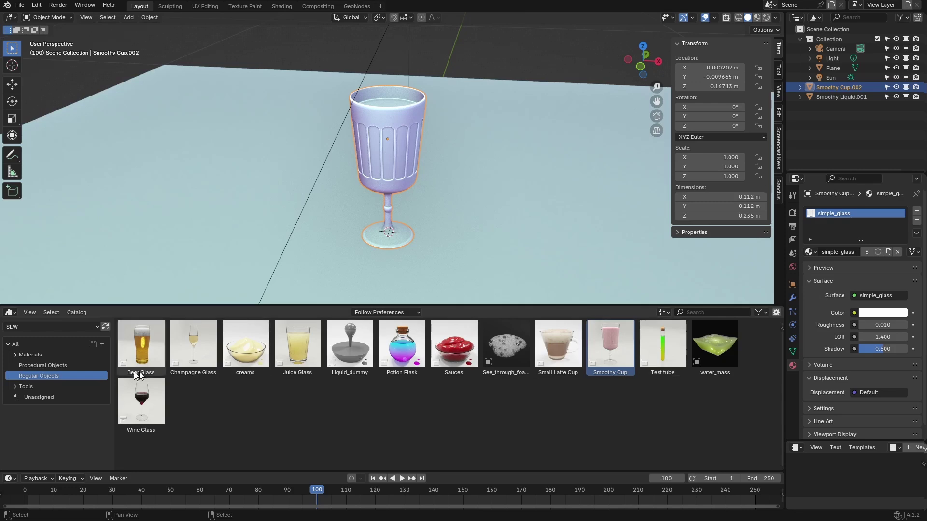
middle_click_drag(496, 161, 393, 129)
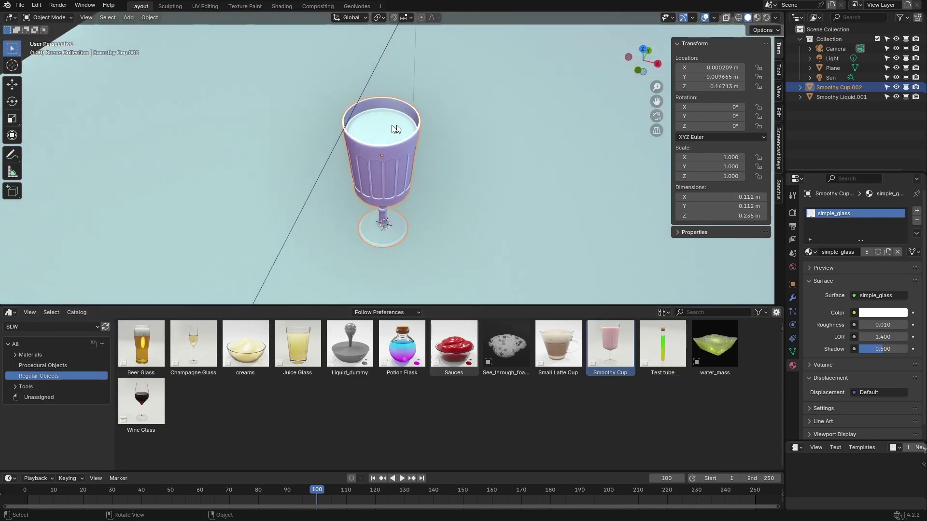
left_click(390, 127)
left_click(405, 104)
left_click(390, 125)
key("Delete")
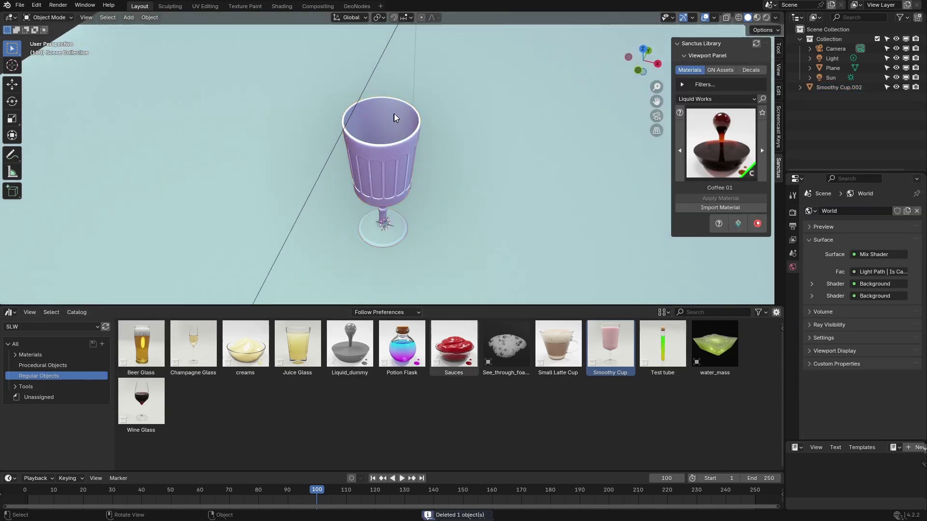
left_click(395, 109)
key("Delete")
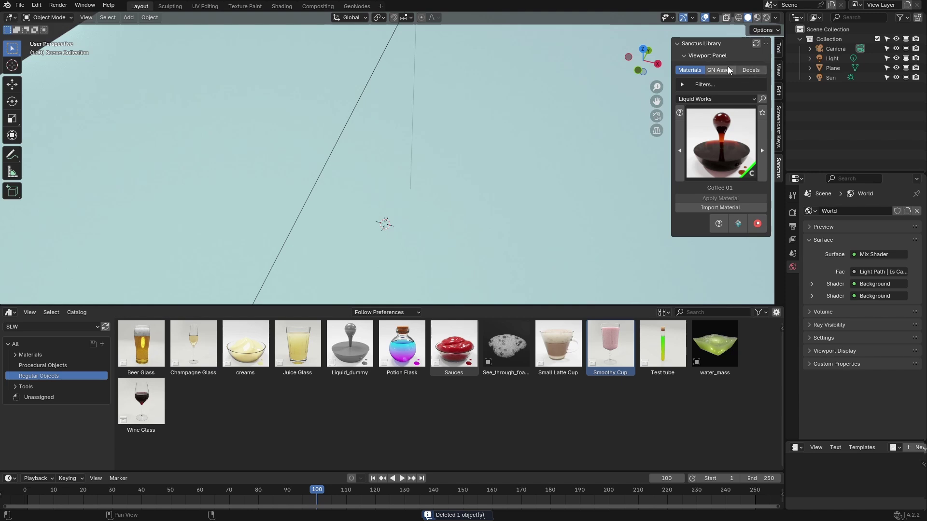
Add the Smoothy geometry-nodes asset from the Liquid Works category of the Sanctus Library to the scene
left_click(724, 68)
left_click(718, 125)
left_click(659, 241)
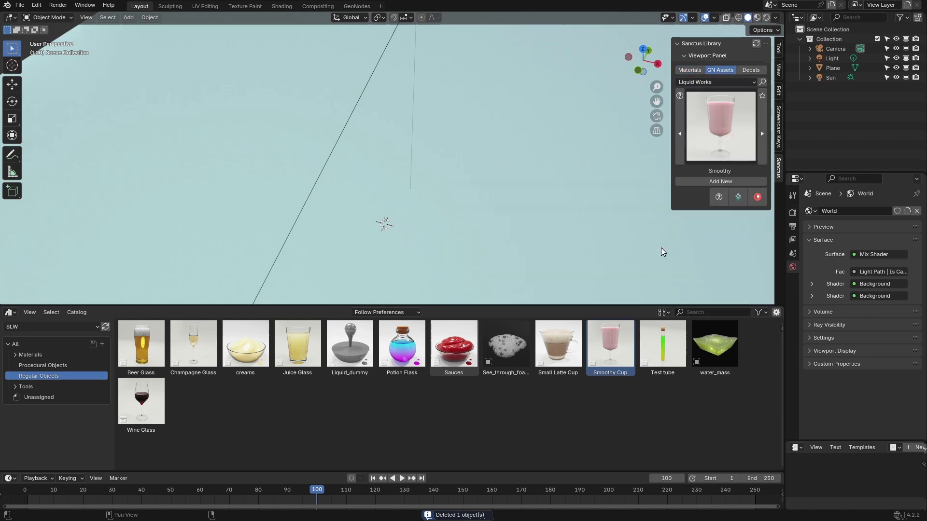
scroll(573, 211, "down", 3)
middle_click_drag(573, 211, 603, 188)
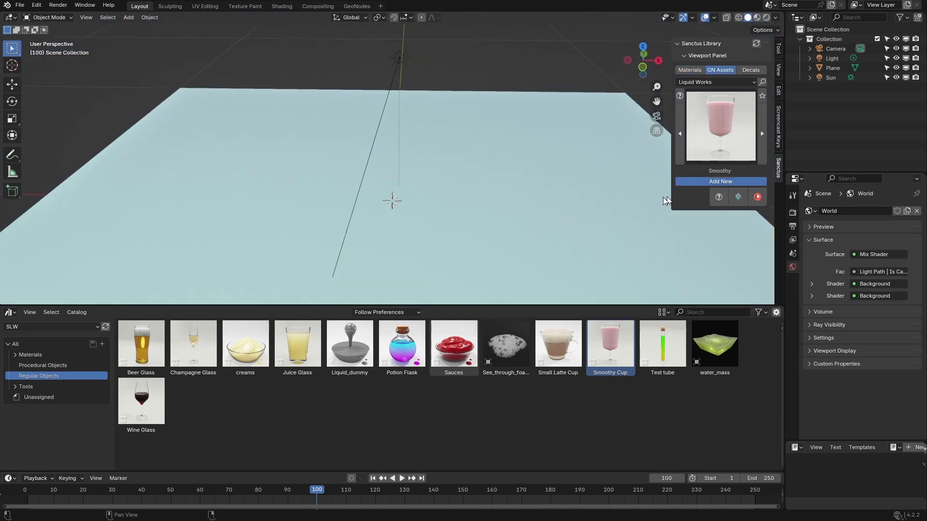
middle_click_drag(494, 176, 471, 167)
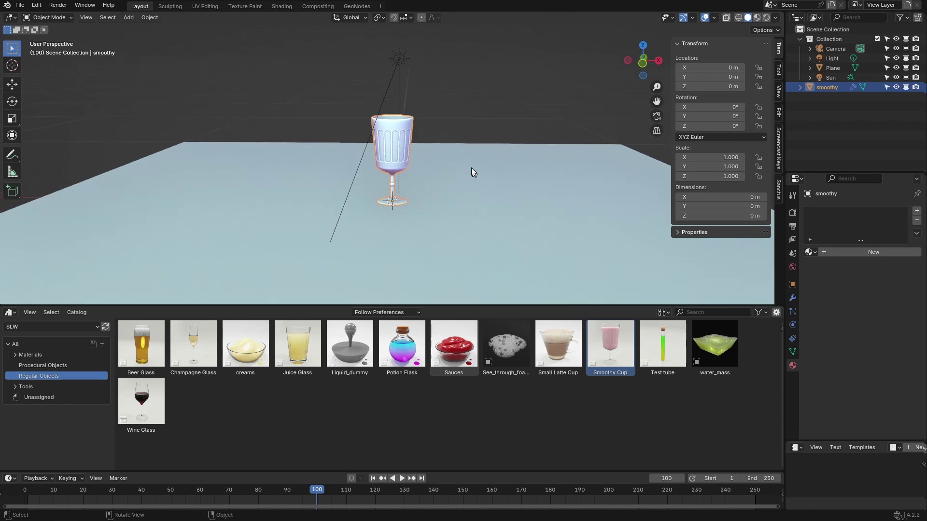
scroll(459, 130, "up", 3)
middle_click_drag(414, 94, 409, 114)
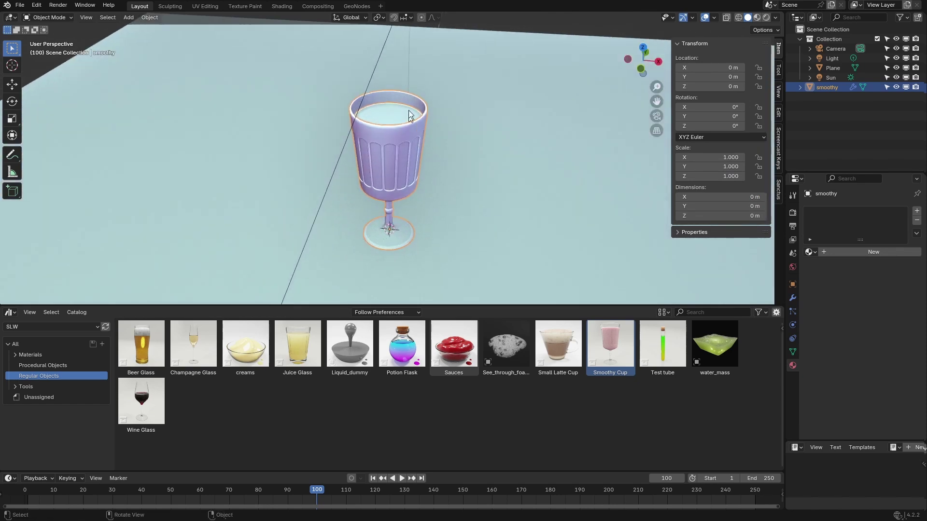
Show the smoothy's modifier settings and view the drink from the side in rendered shading
left_click(792, 297)
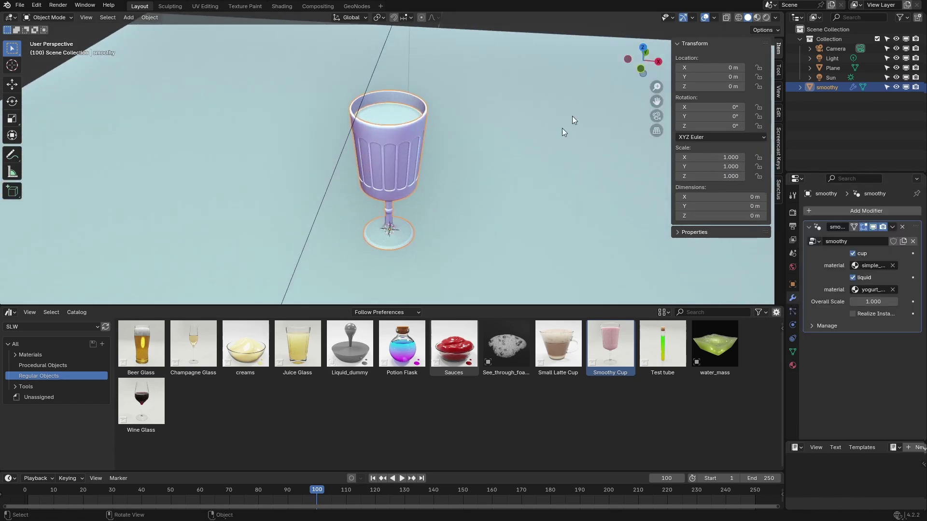
left_click(768, 18)
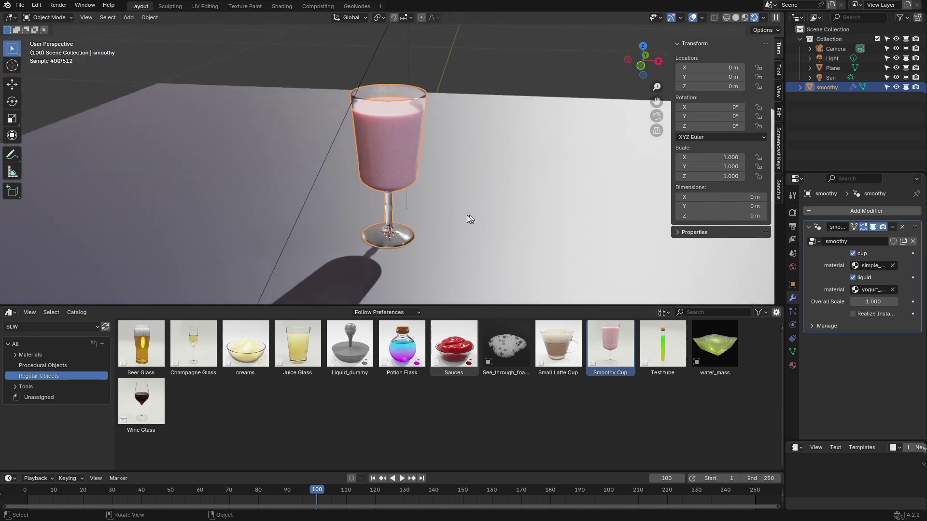
middle_click_drag(467, 216, 355, 204)
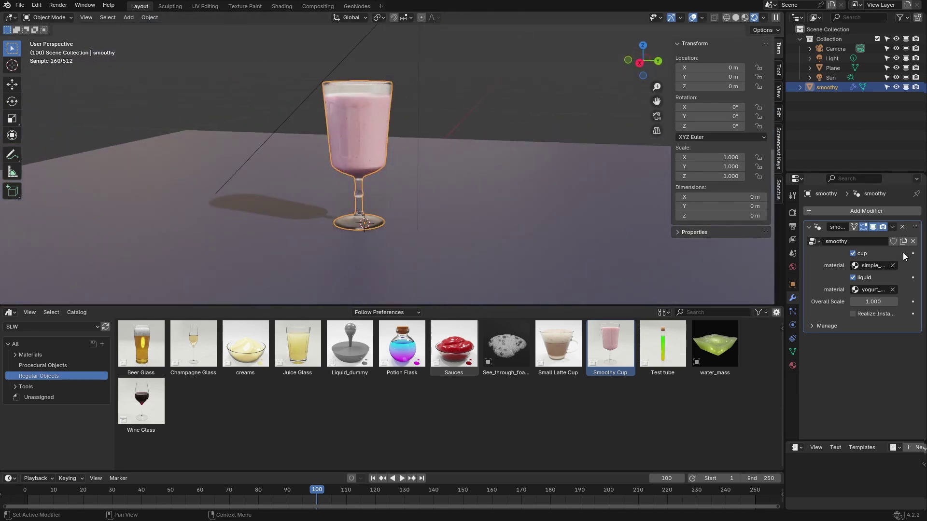
Enable Realize Instances on the smoothy modifier and examine the liquid and glass up close
left_click(852, 314)
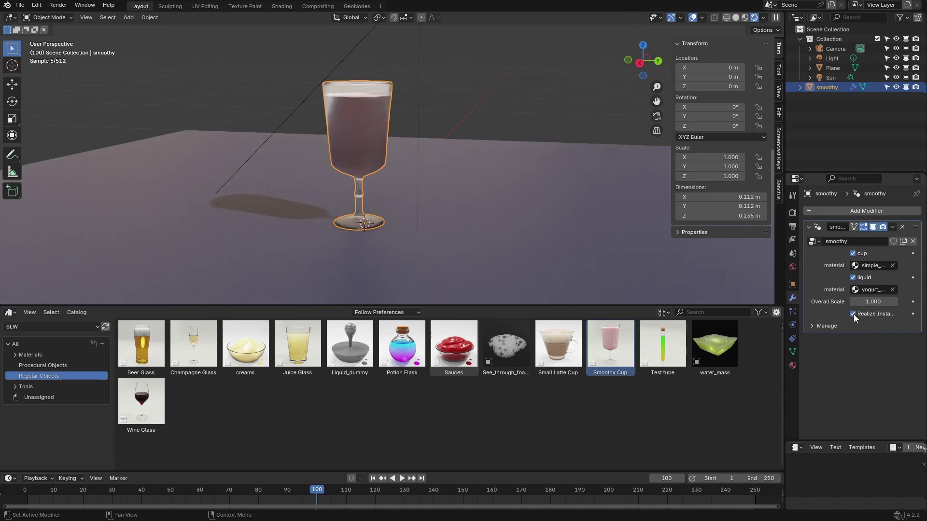
middle_click_drag(387, 130, 432, 141)
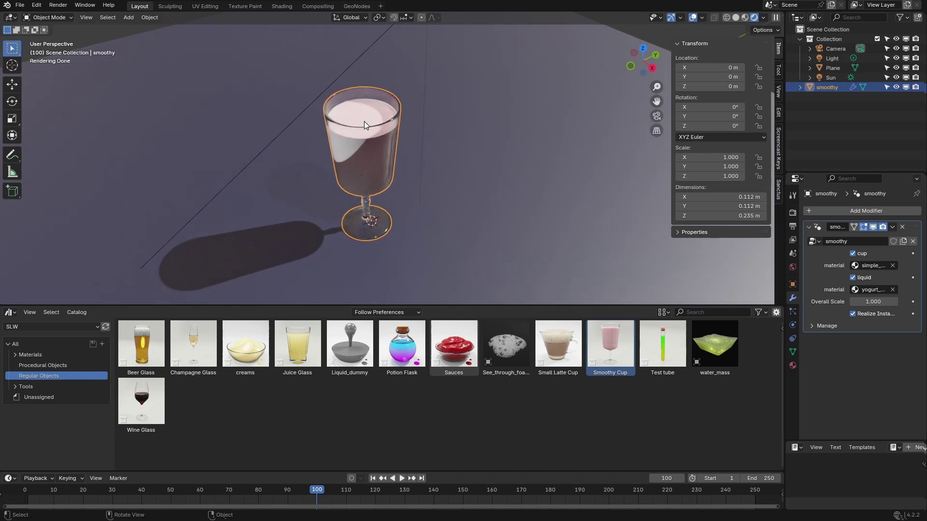
middle_click_drag(402, 166, 409, 145)
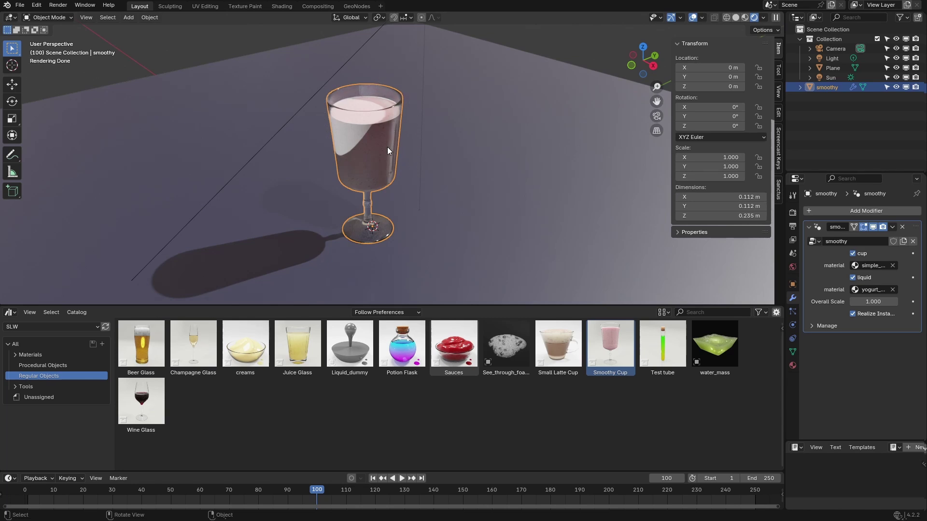
scroll(398, 150, "up", 4)
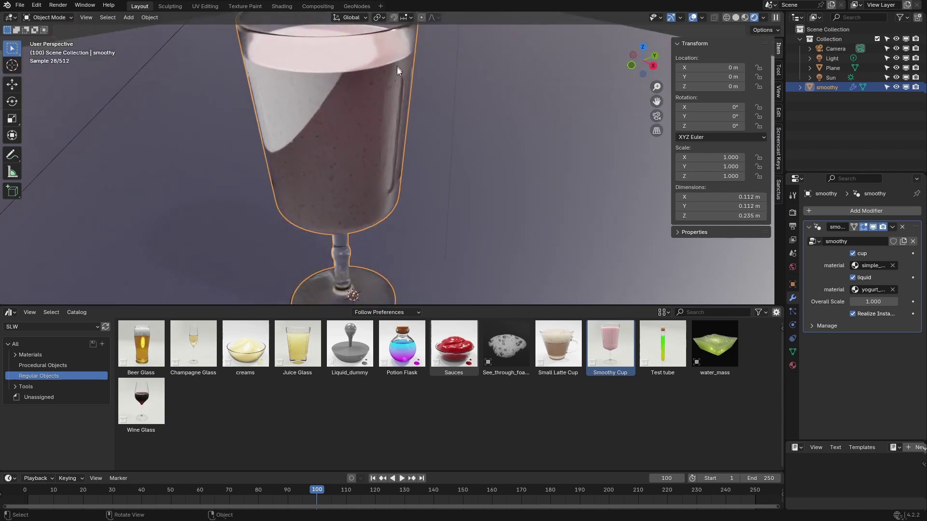
scroll(393, 93, "down", 3)
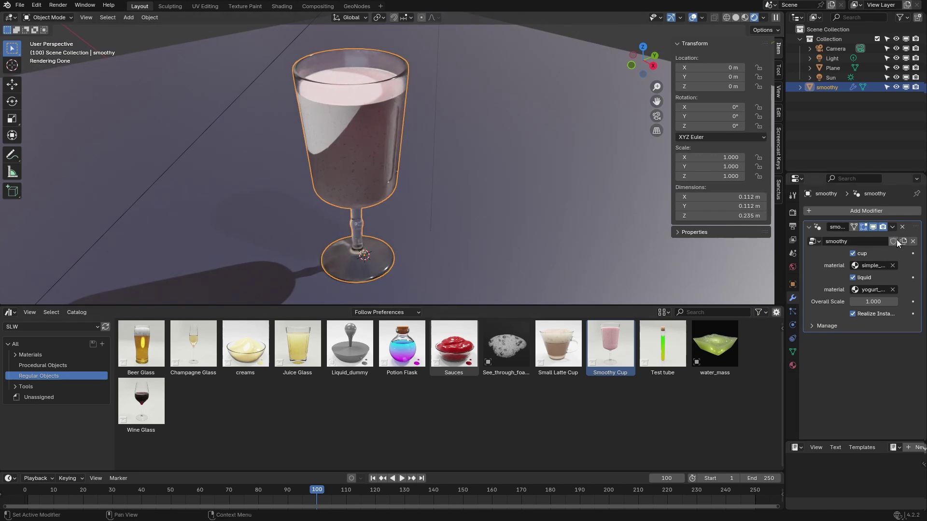
Compare the smoothy with Realize Instances off and on, and apply its modifier with the option enabled
left_click(860, 316)
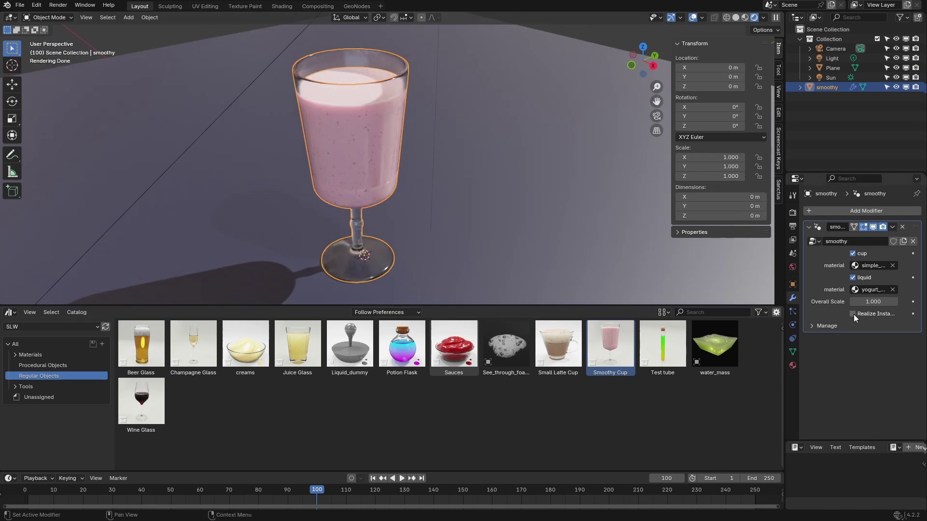
left_click(852, 315)
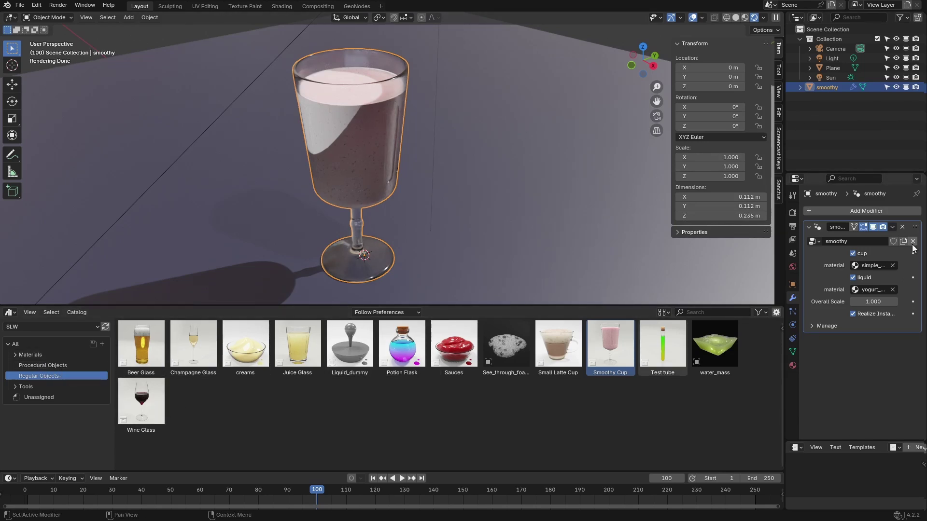
left_click(892, 227)
left_click(855, 237)
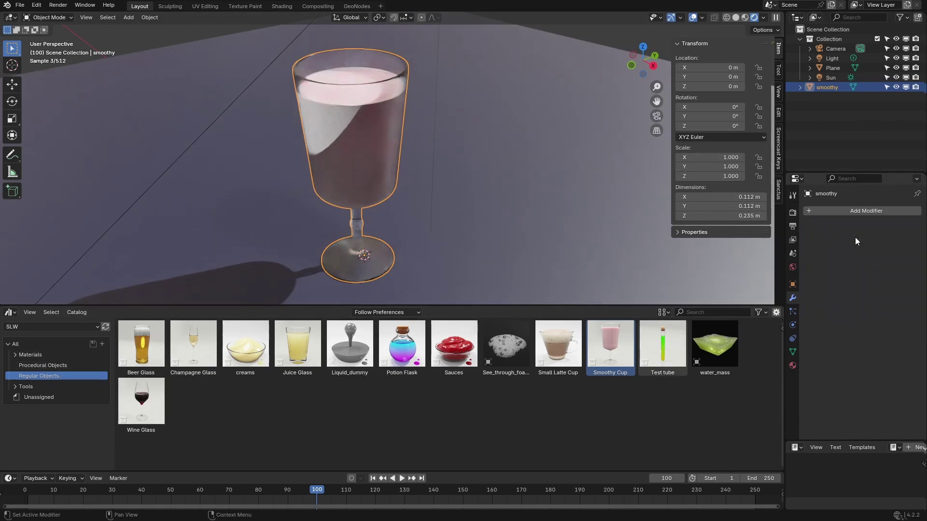
Separate the linked liquid mesh inside the smoothy glass into its own object
middle_click_drag(410, 104, 358, 88)
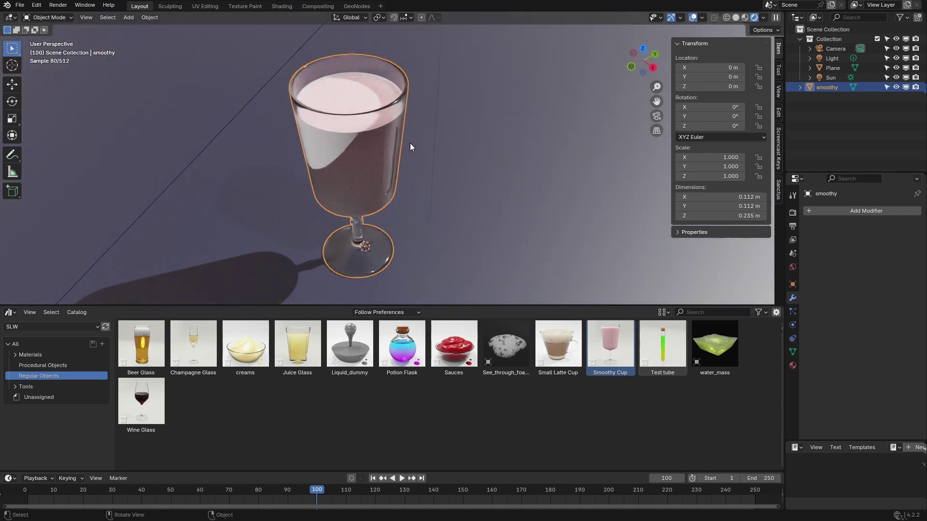
key("Tab")
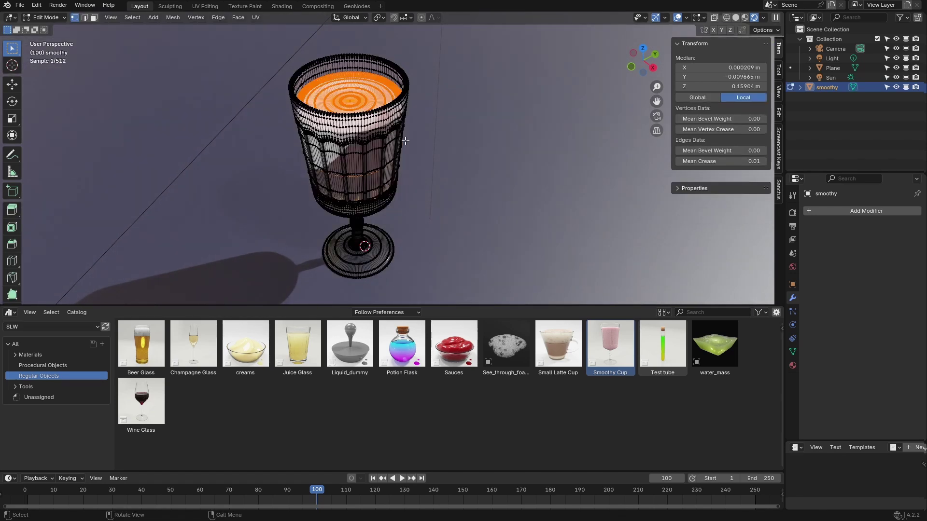
key("alt+a")
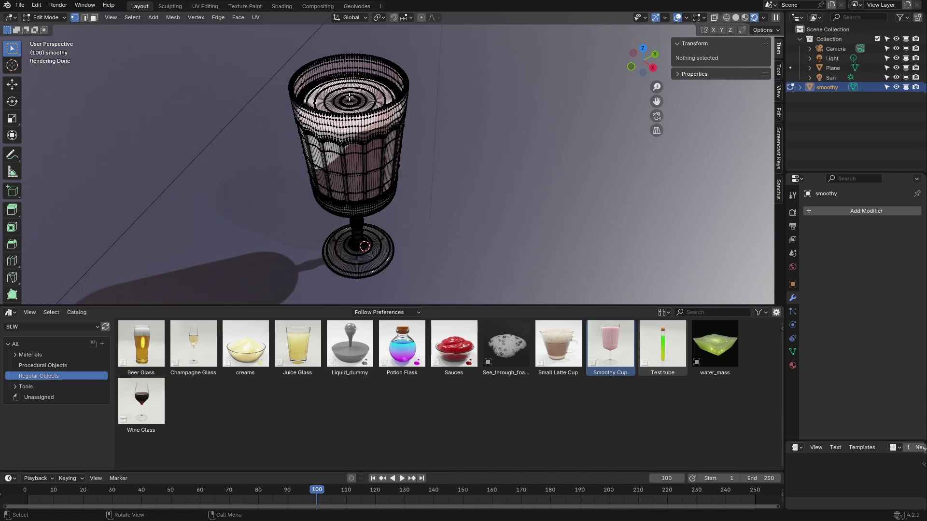
key("l")
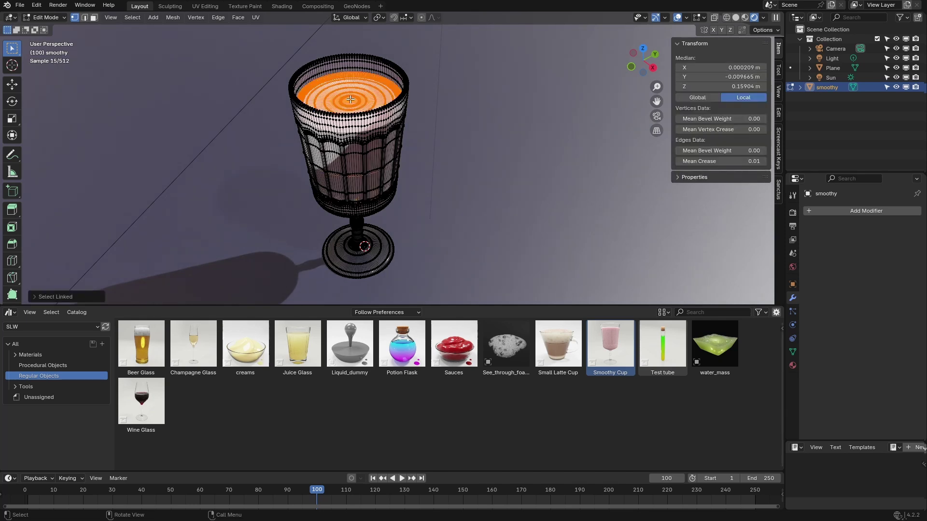
key("p")
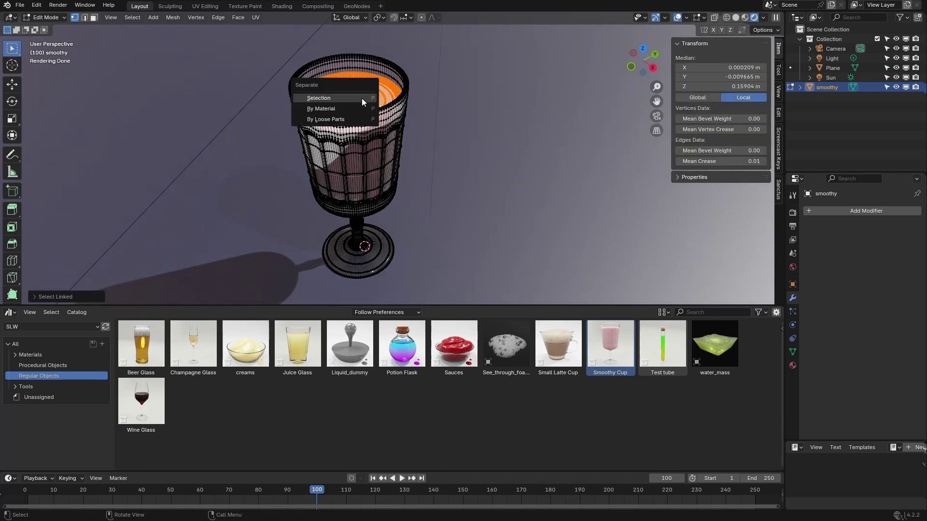
left_click(328, 98)
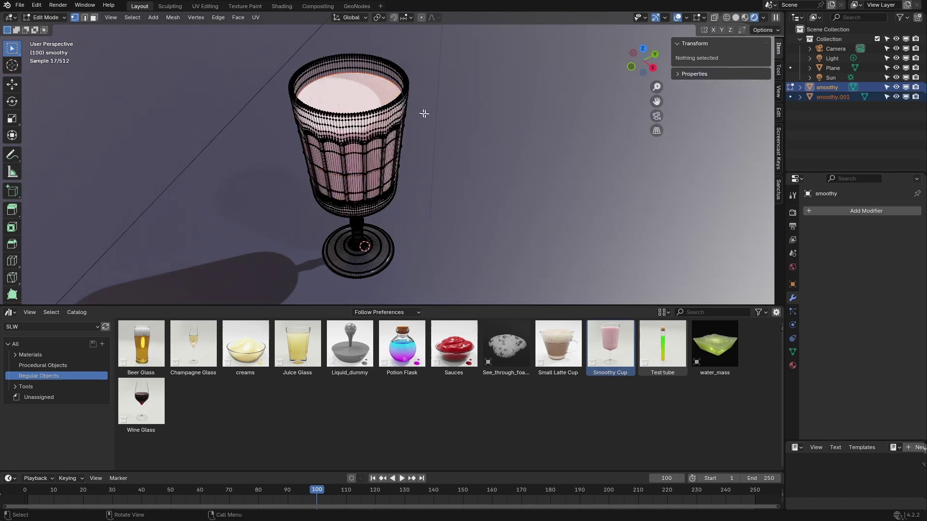
key("Tab")
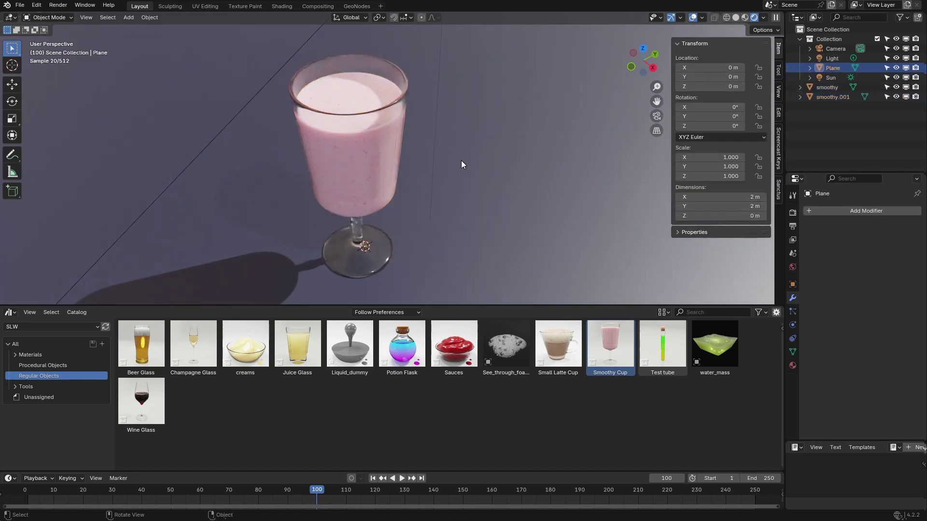
Check that the liquid and the glass can be selected individually, and delete both objects
left_click(461, 161)
middle_click_drag(461, 161, 468, 157)
middle_click_drag(427, 127, 371, 116)
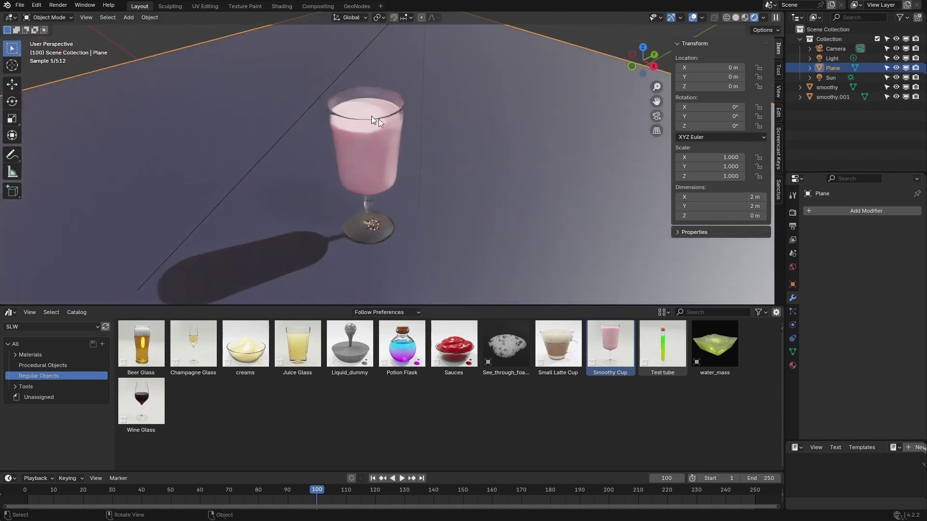
left_click(361, 112)
left_click(385, 98)
left_click(473, 146)
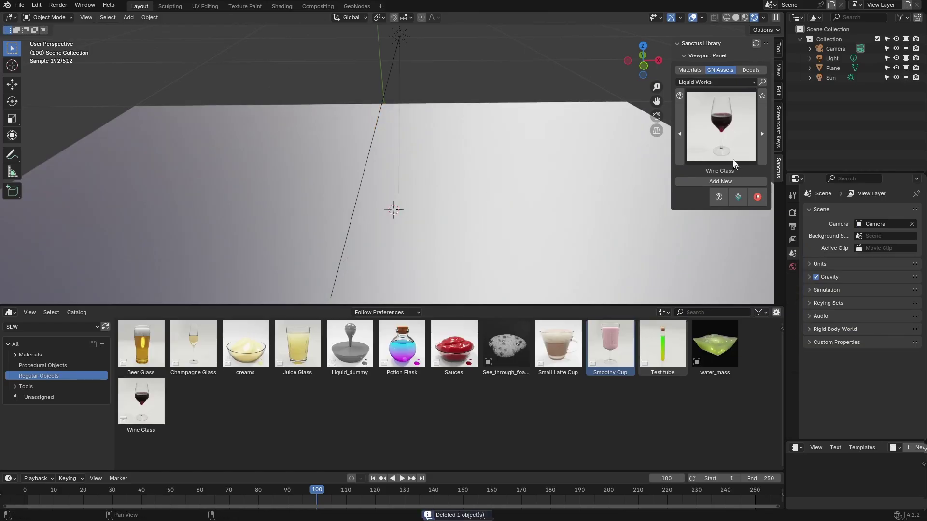
Add the Liquid Dummy geometry-nodes asset from the Sanctus Library and select it on the ground plane
left_click(737, 145)
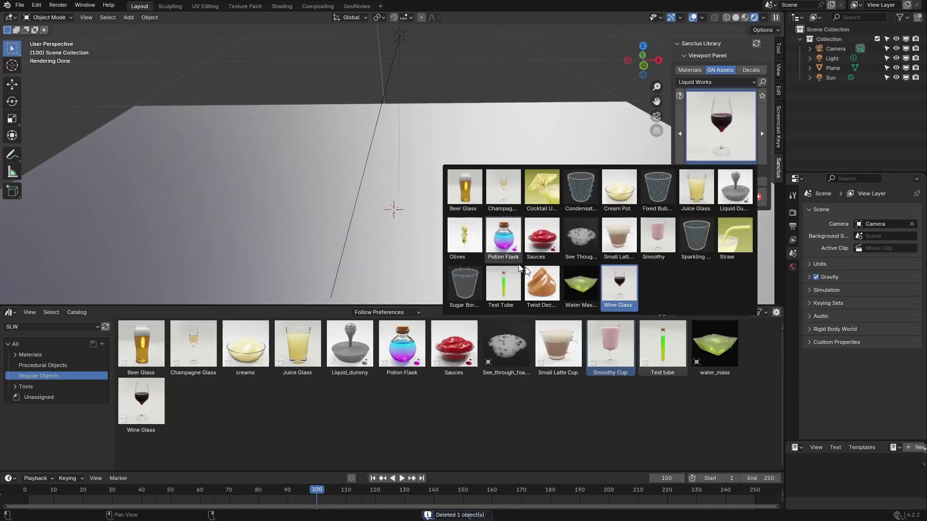
left_click(720, 133)
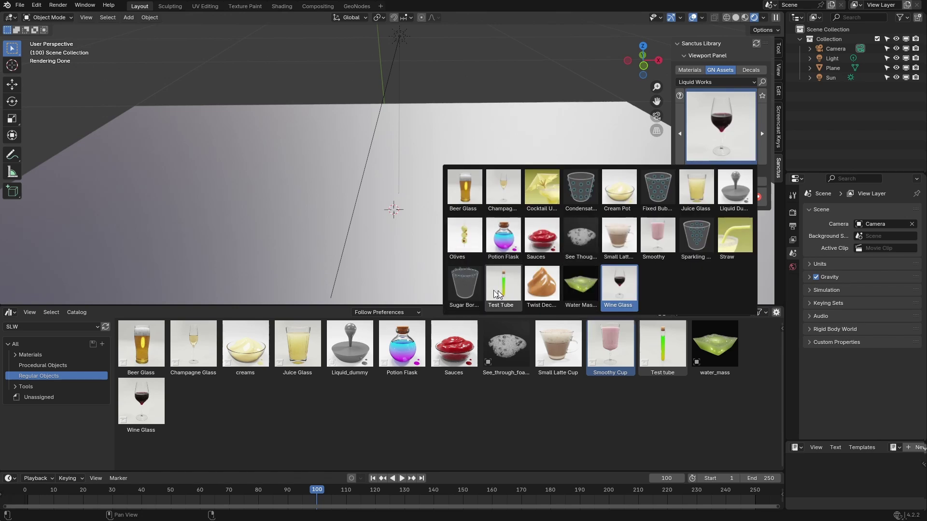
left_click(732, 192)
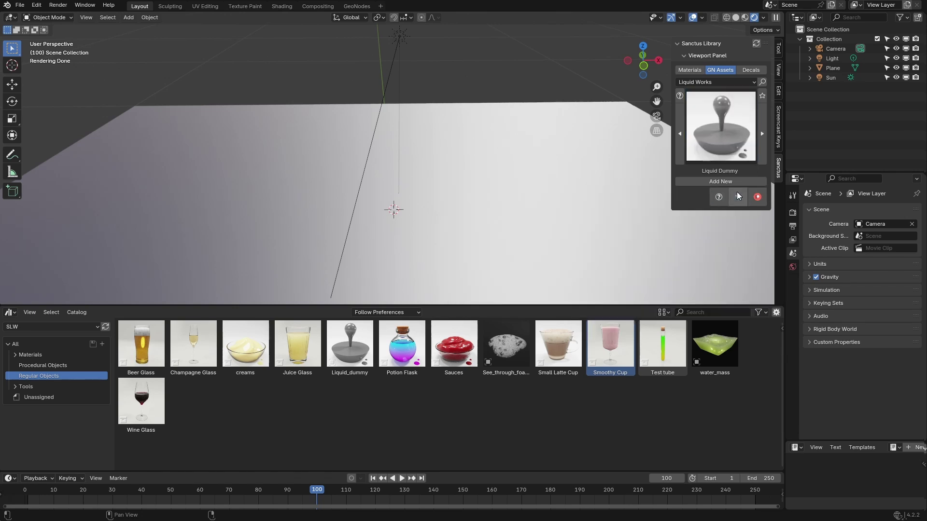
left_click(726, 182)
middle_click_drag(522, 222, 512, 223)
left_click(490, 93)
left_click(393, 207)
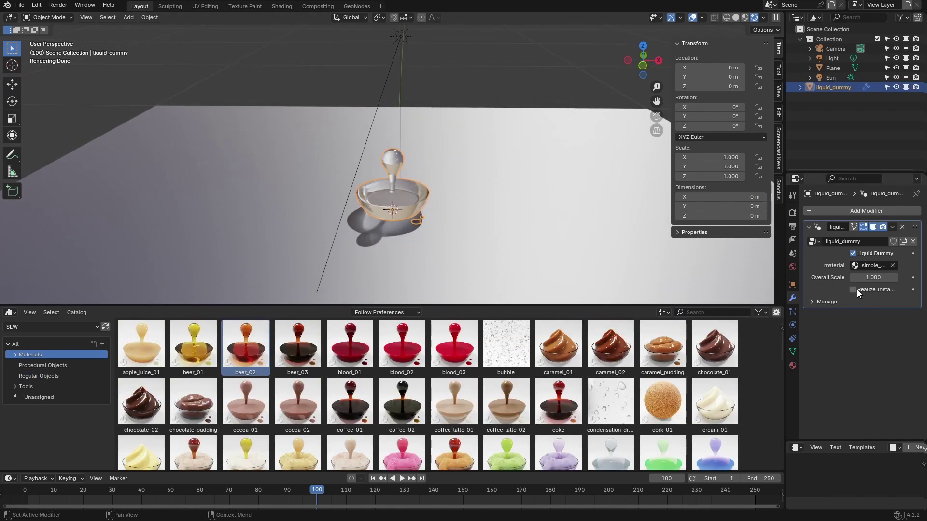
Enable Realize Instances on the liquid dummy and apply its modifier
left_click(853, 290)
left_click(892, 227)
left_click(845, 237)
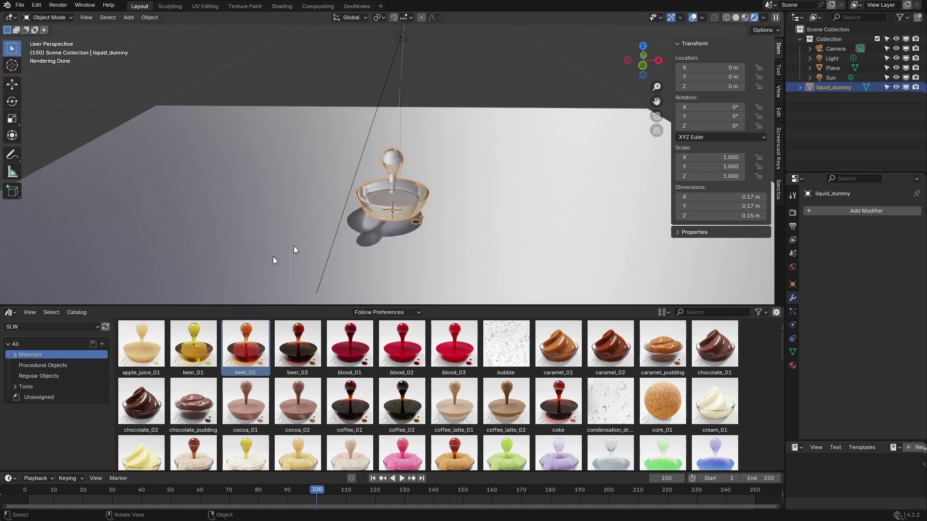
Assign the library materials beer_02, beer_03 and blood_02 one after another to the liquid dummy
left_click_drag(256, 343, 395, 203)
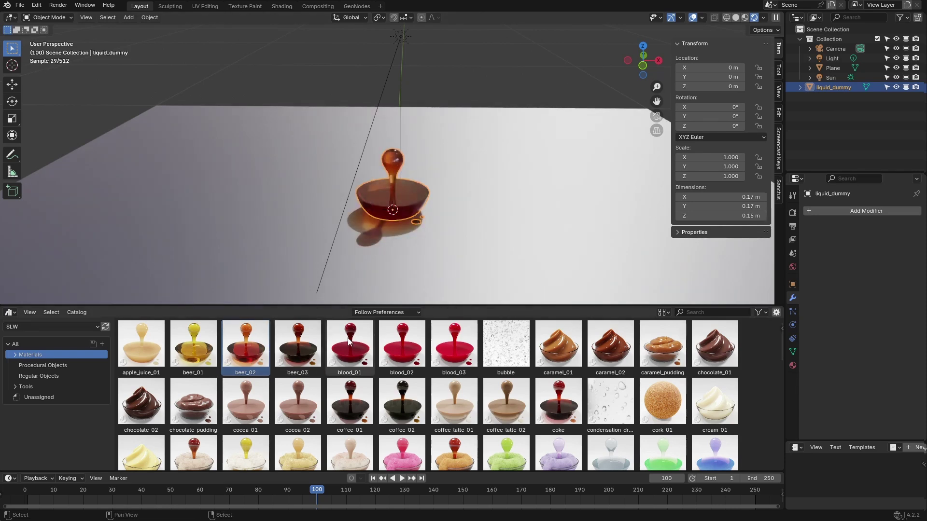
left_click_drag(303, 349, 388, 191)
left_click_drag(400, 343, 396, 180)
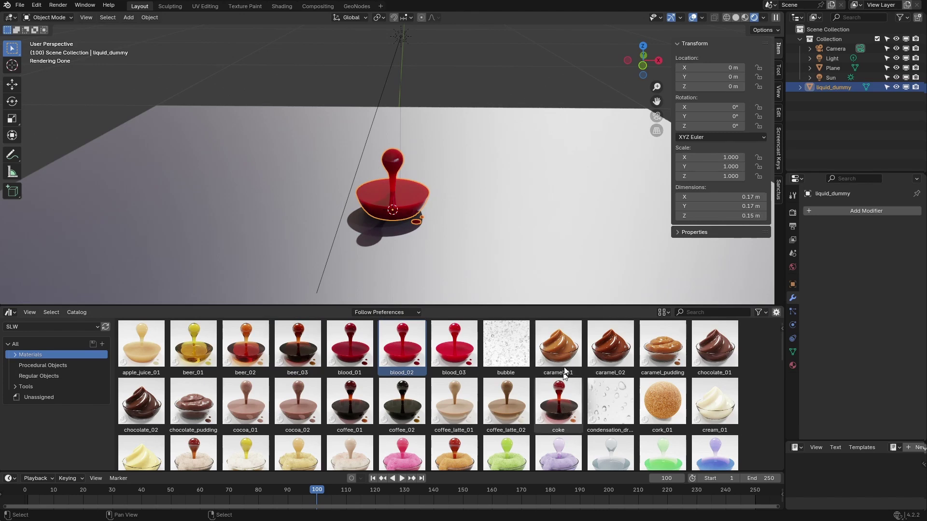
Assign the library material caramel_01 to the liquid dummy
left_click_drag(565, 375, 392, 200)
middle_click_drag(502, 250, 565, 227)
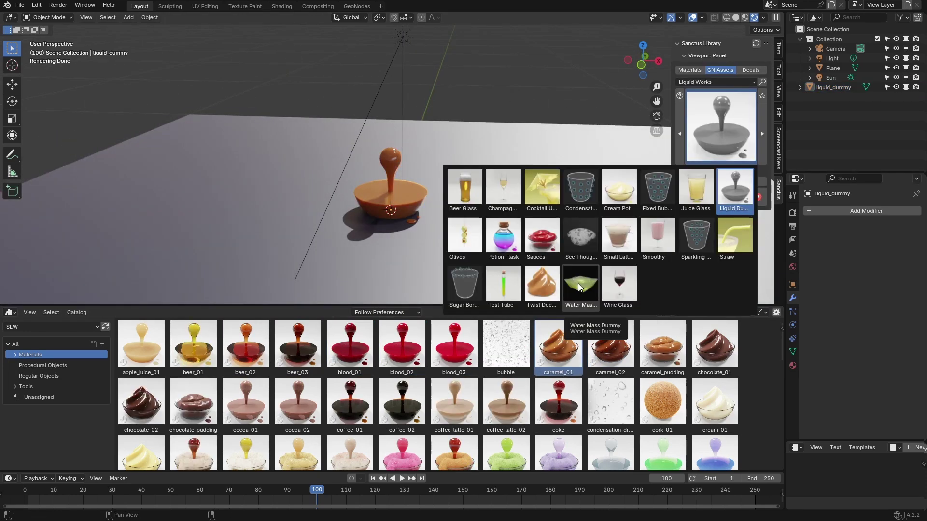
Delete the liquid dummy and add the Water Mass Dummy geometry-nodes asset from the Liquid Works category
left_click(578, 283)
scroll(517, 196, "down", 4)
key("Delete")
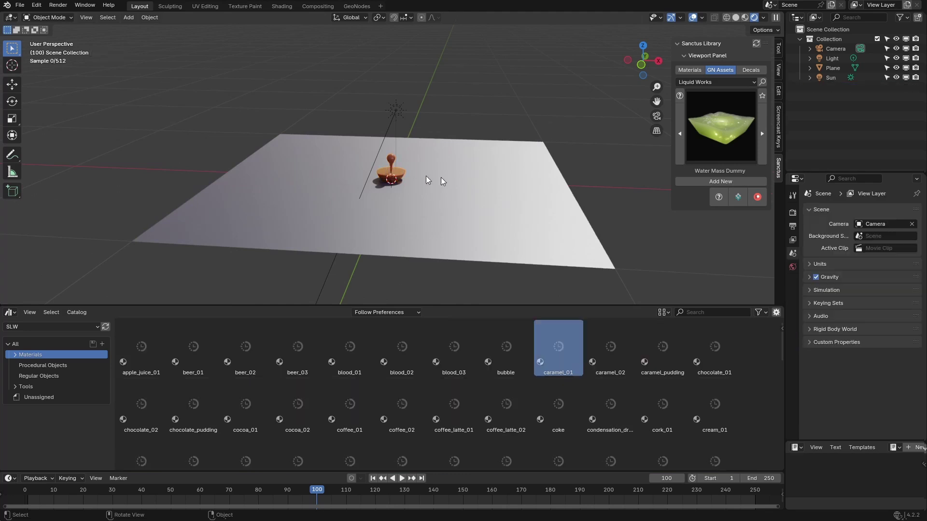
left_click(720, 181)
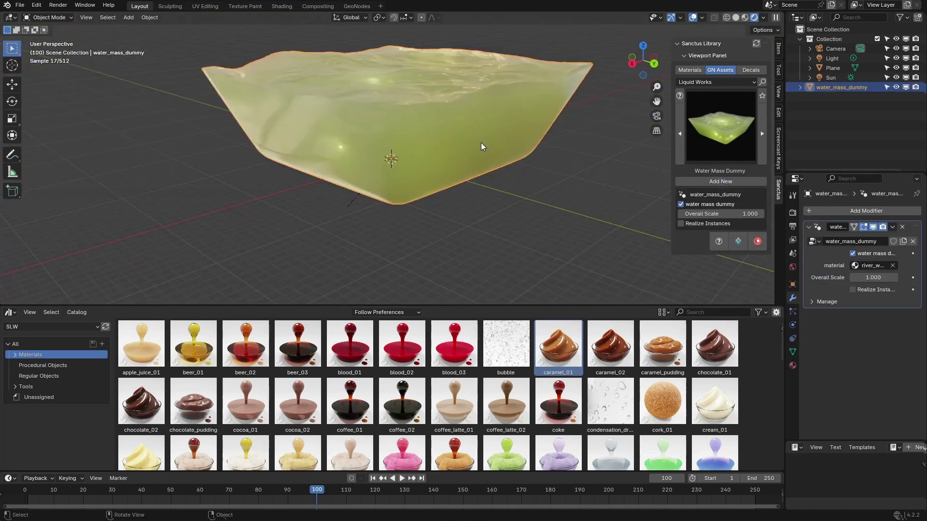
middle_click_drag(481, 145, 497, 187)
scroll(497, 187, "up", 3)
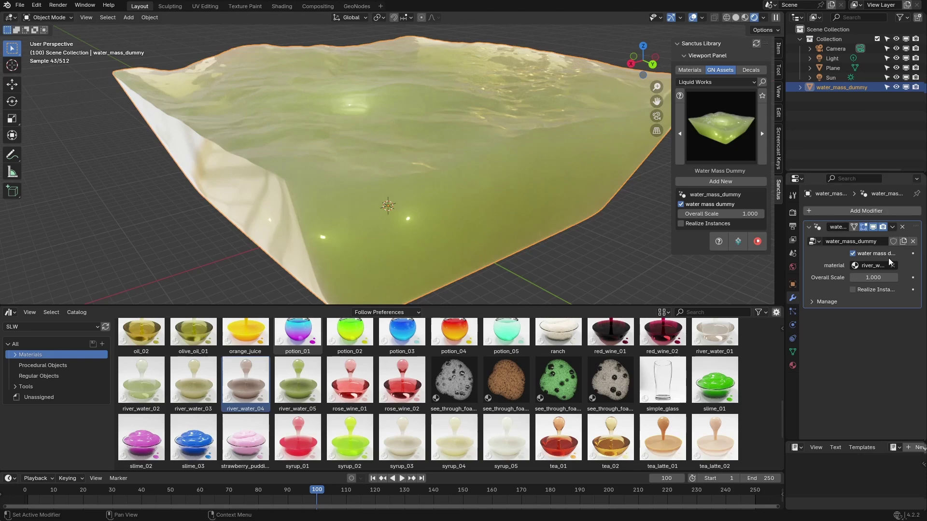
Enable Realize Instances on the water mass dummy and apply its modifier
left_click(867, 291)
left_click(893, 227)
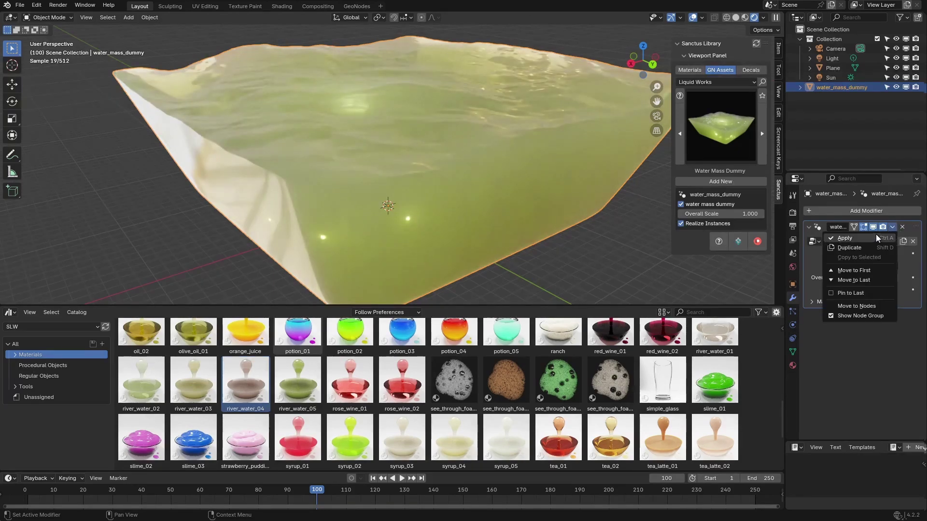
left_click(876, 234)
Assign the library materials river_water_02, river_water_03, river_water_04 and river_water_05 one after another to the water mass dummy
left_click_drag(132, 388, 333, 174)
left_click_drag(195, 381, 334, 165)
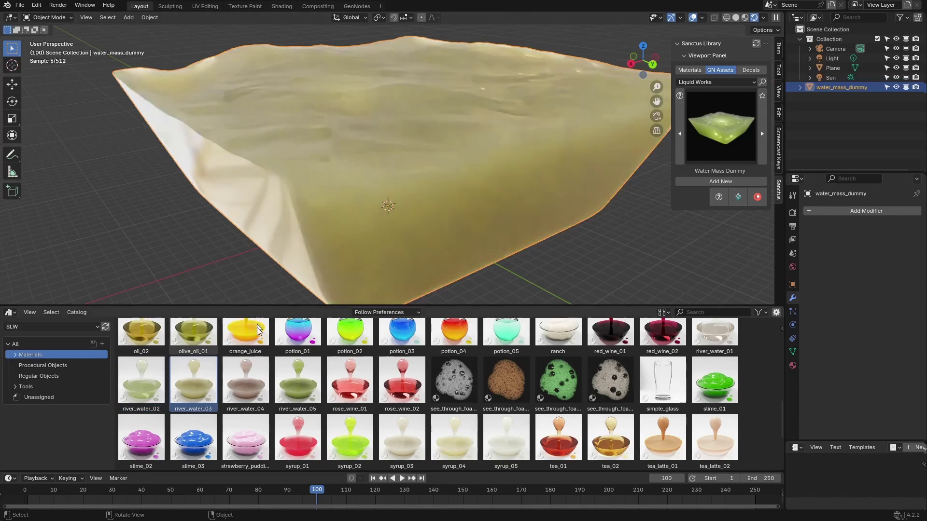
left_click_drag(241, 385, 449, 215)
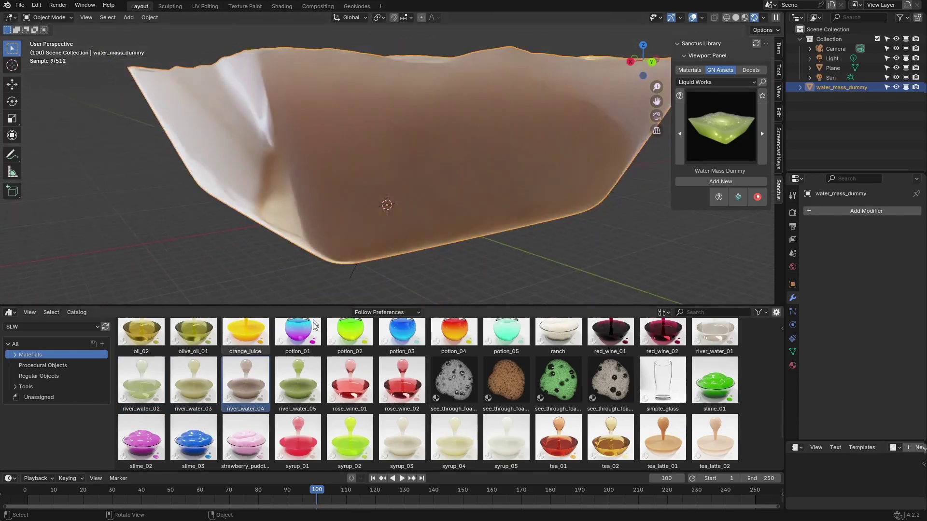
left_click_drag(297, 381, 414, 120)
scroll(418, 136, "down", 1)
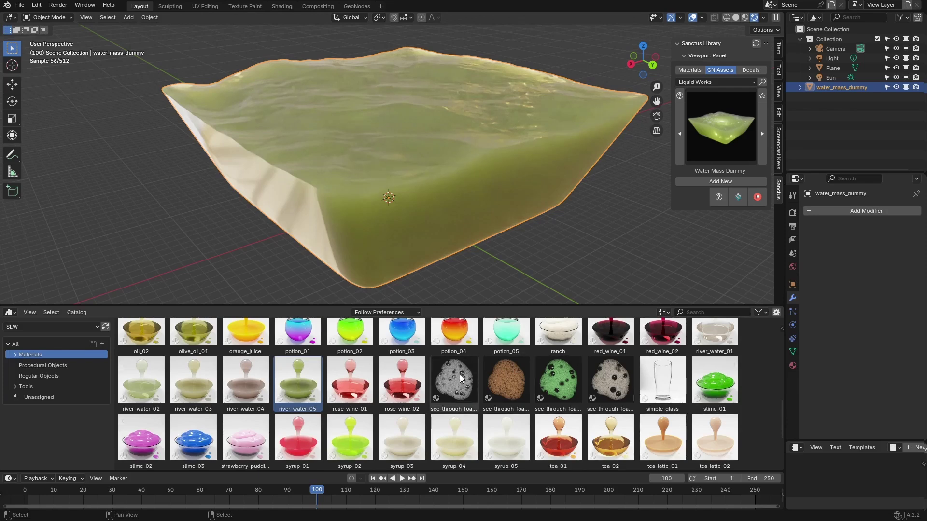
Assign the library materials water_01, water_mass_01, water_mass_03 and water_mass_04 one after another to the water mass dummy
scroll(461, 379, "down", 5)
left_click_drag(245, 382, 329, 148)
left_click_drag(297, 382, 477, 175)
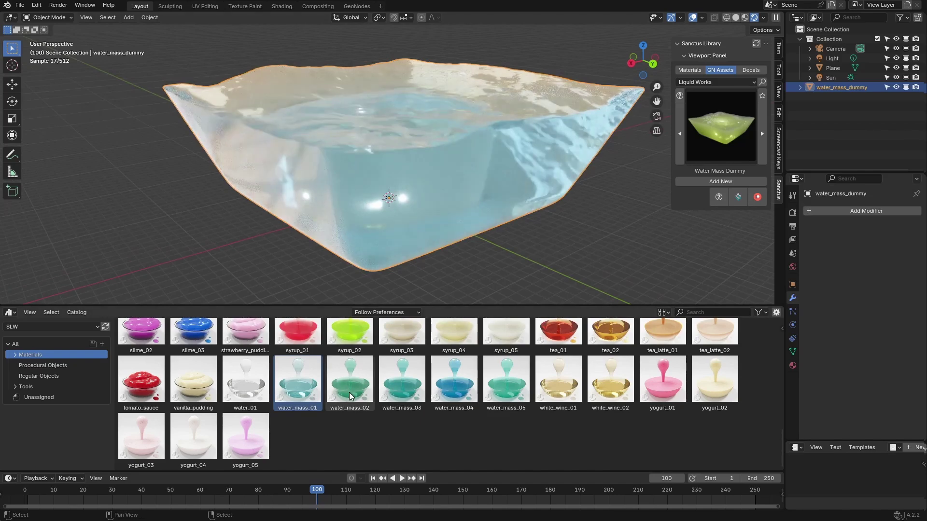
left_click_drag(400, 386, 375, 166)
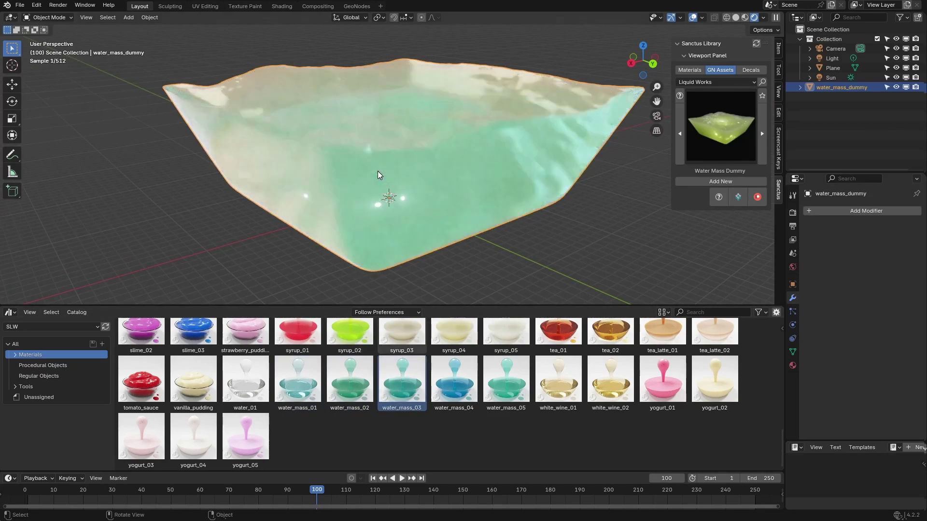
left_click_drag(453, 382, 392, 166)
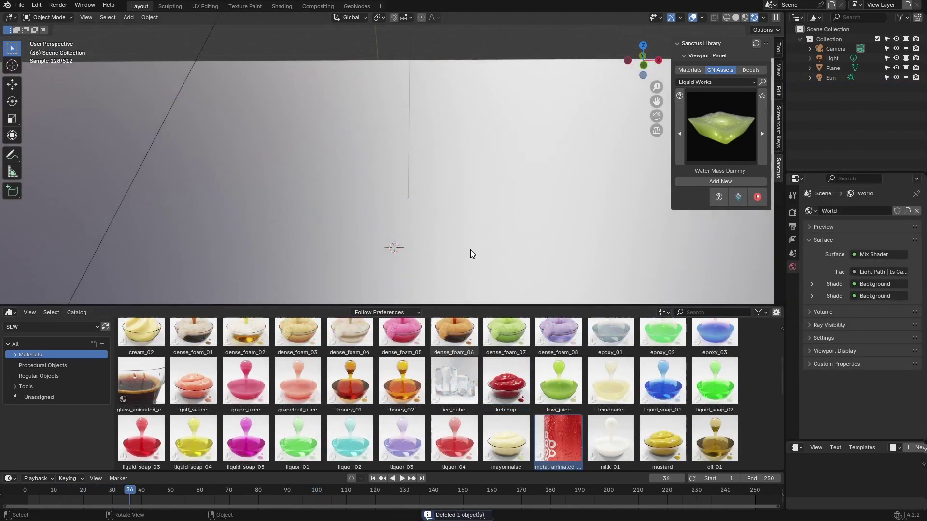
Enlarge the asset browser to look through the remaining SLW liquid materials, and shrink it back partway
scroll(503, 345, "down", 3)
left_click_drag(484, 305, 484, 167)
scroll(448, 295, "down", 5)
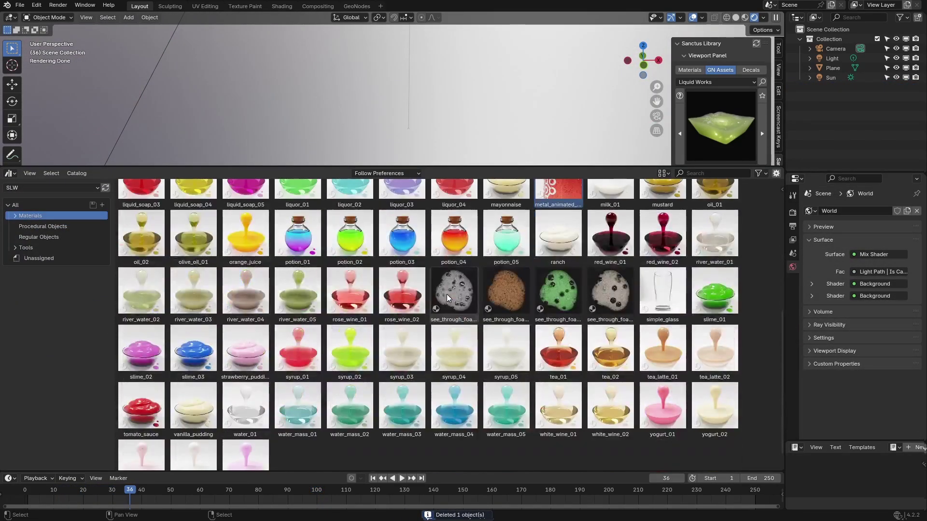
scroll(416, 297, "down", 1)
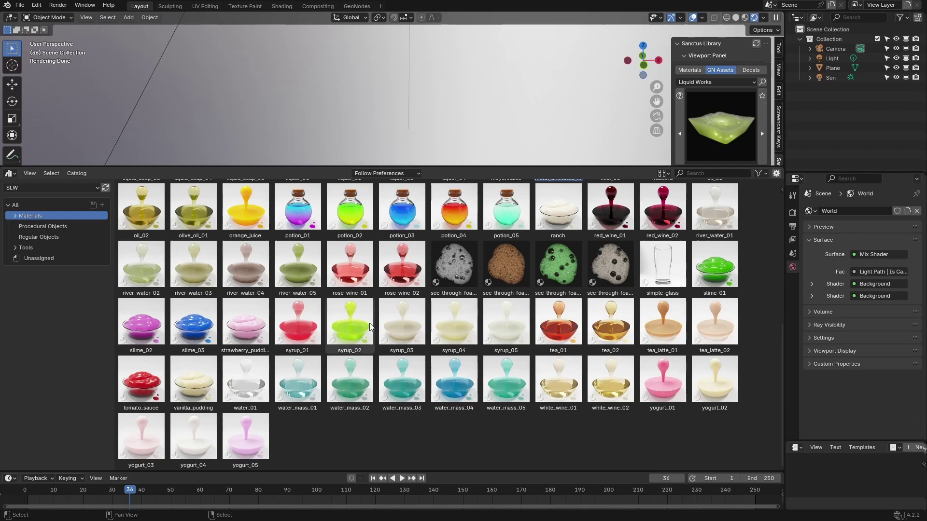
left_click_drag(423, 169, 429, 248)
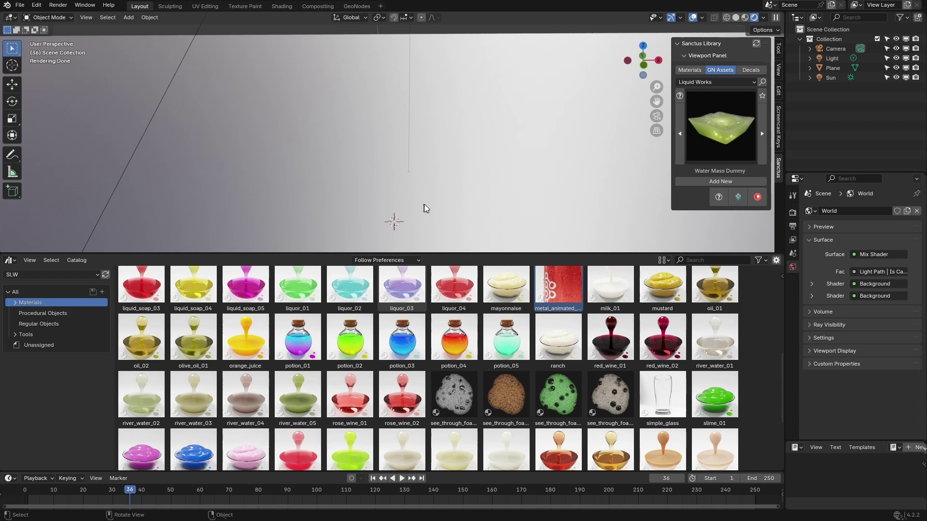
middle_click_drag(424, 209, 486, 215)
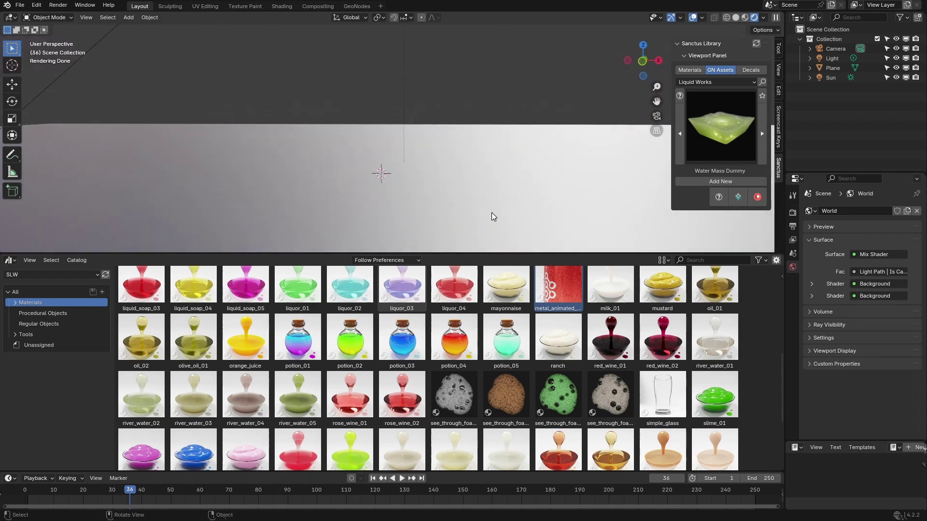